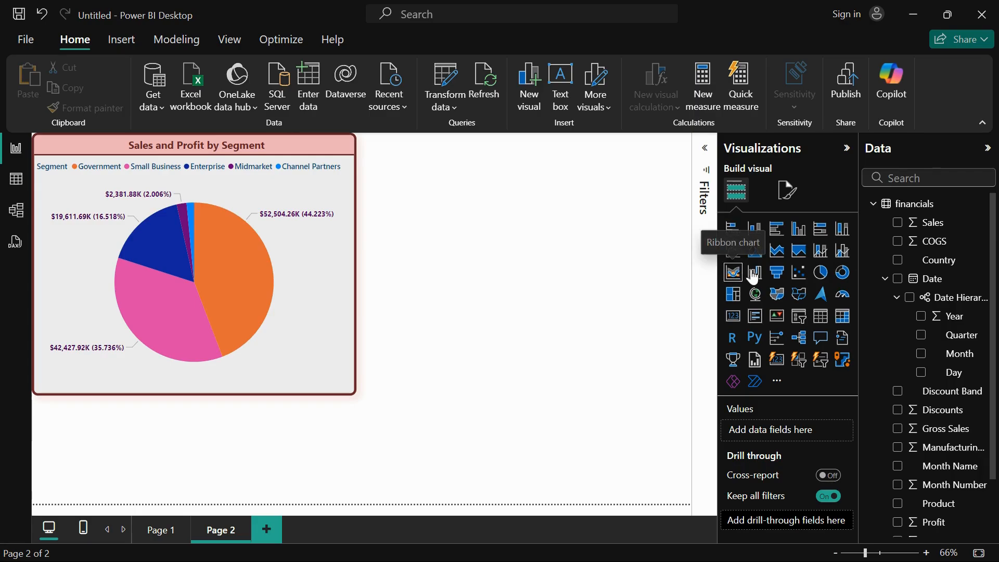
- Add a donut chart beside the pie chart on Page 2 and stretch it to the pie chart's height
{"action": "left_click", "coordinate": [840, 275]}
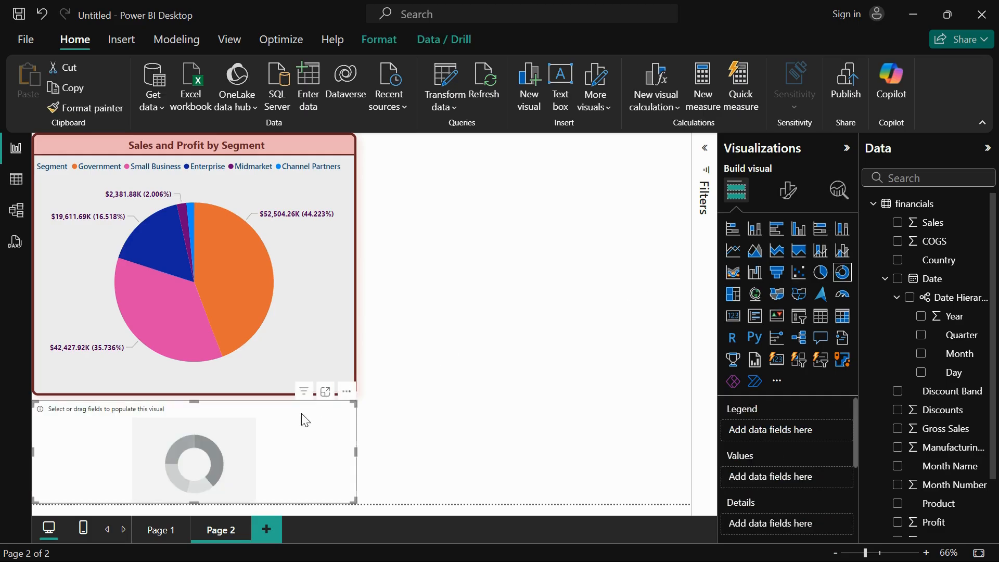
{"action": "left_click_drag", "start_coordinate": [275, 433], "coordinate": [598, 160]}
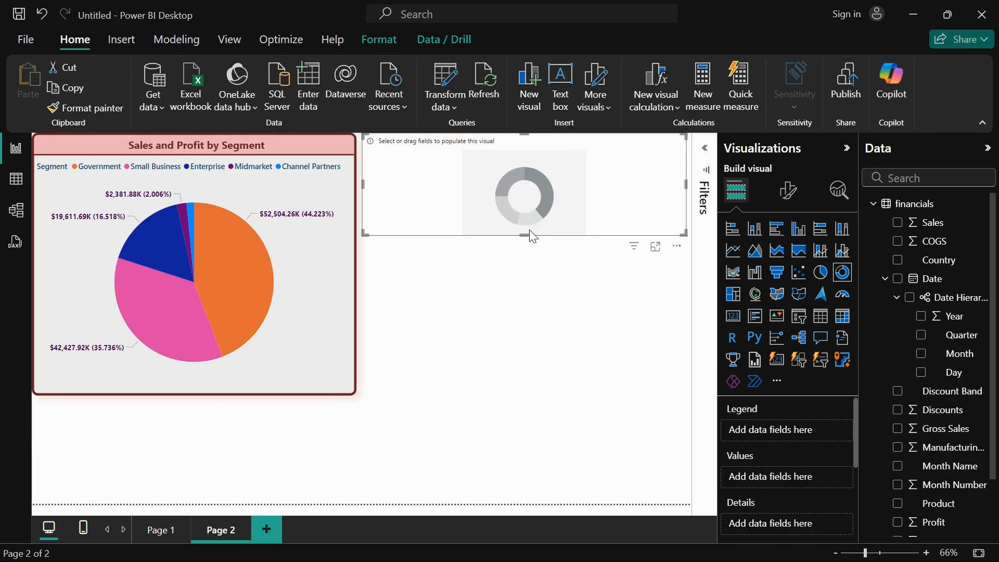
{"action": "left_click_drag", "start_coordinate": [525, 234], "coordinate": [526, 395]}
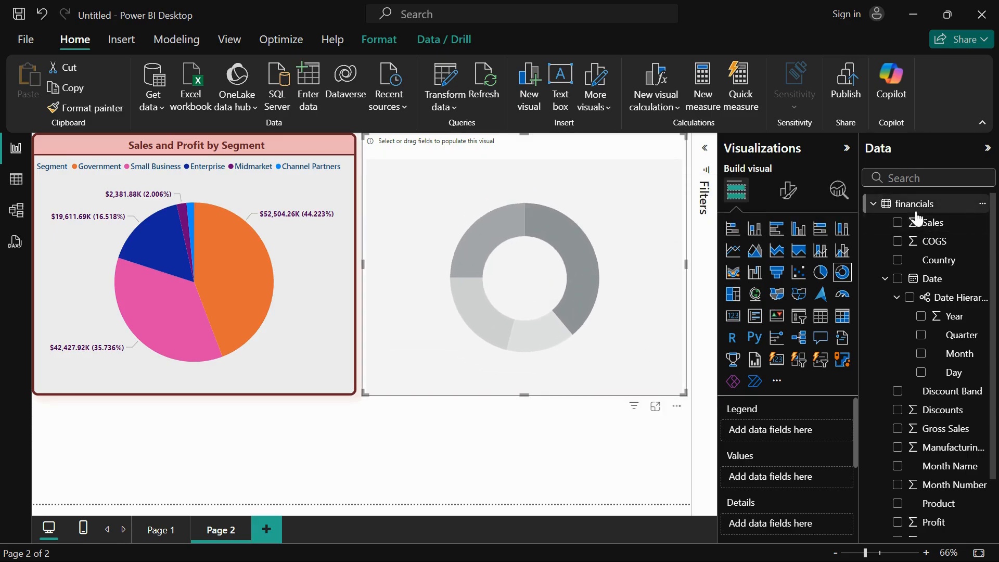
- Assign the Segment field from the financials table as the donut chart's legend
{"action": "scroll", "coordinate": [906, 446], "scroll_direction": "down", "scroll_amount": 2}
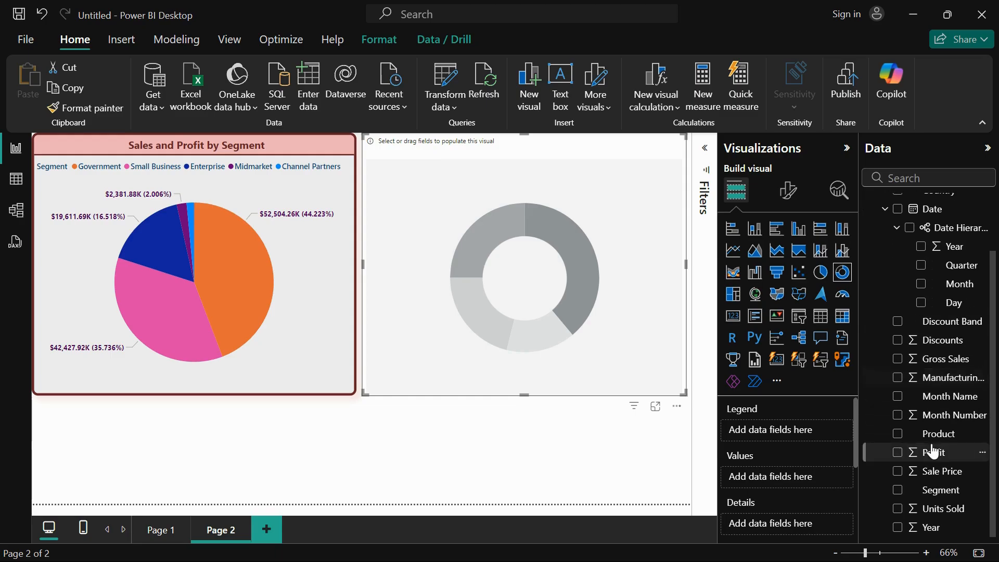
{"action": "scroll", "coordinate": [933, 451], "scroll_direction": "up", "scroll_amount": 1}
{"action": "scroll", "coordinate": [933, 452], "scroll_direction": "up", "scroll_amount": 2}
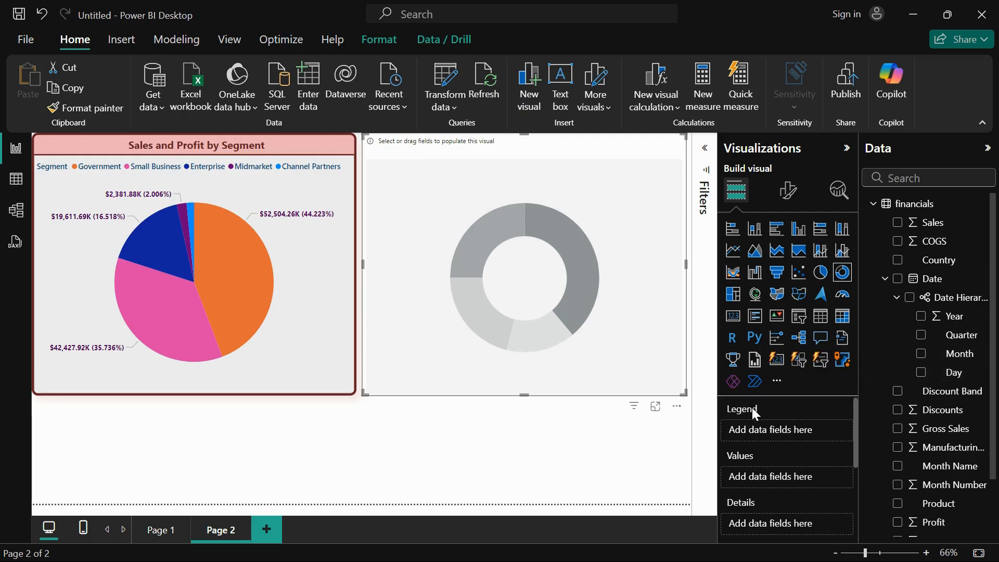
{"action": "scroll", "coordinate": [744, 514], "scroll_direction": "down", "scroll_amount": 5}
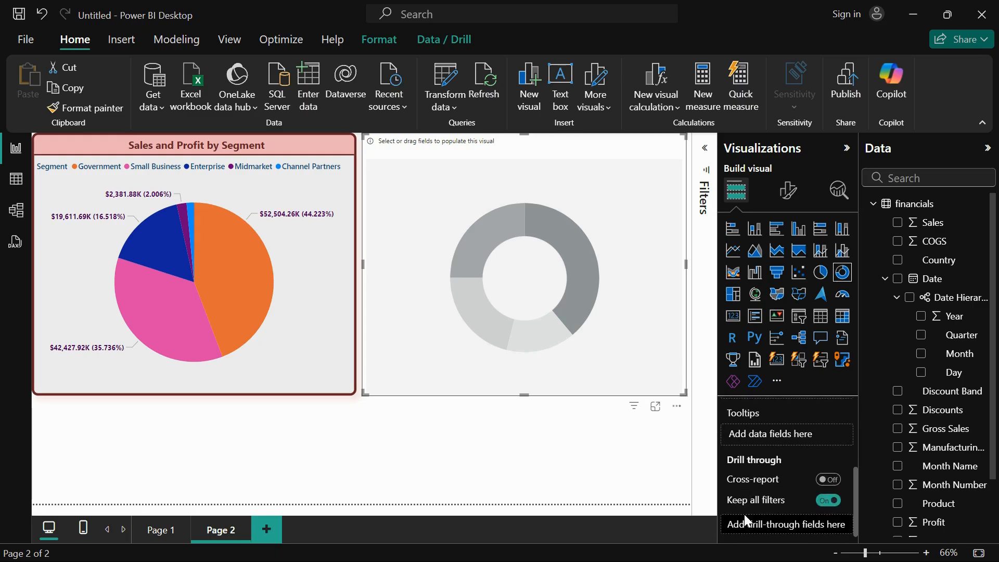
{"action": "scroll", "coordinate": [745, 514], "scroll_direction": "up", "scroll_amount": 5}
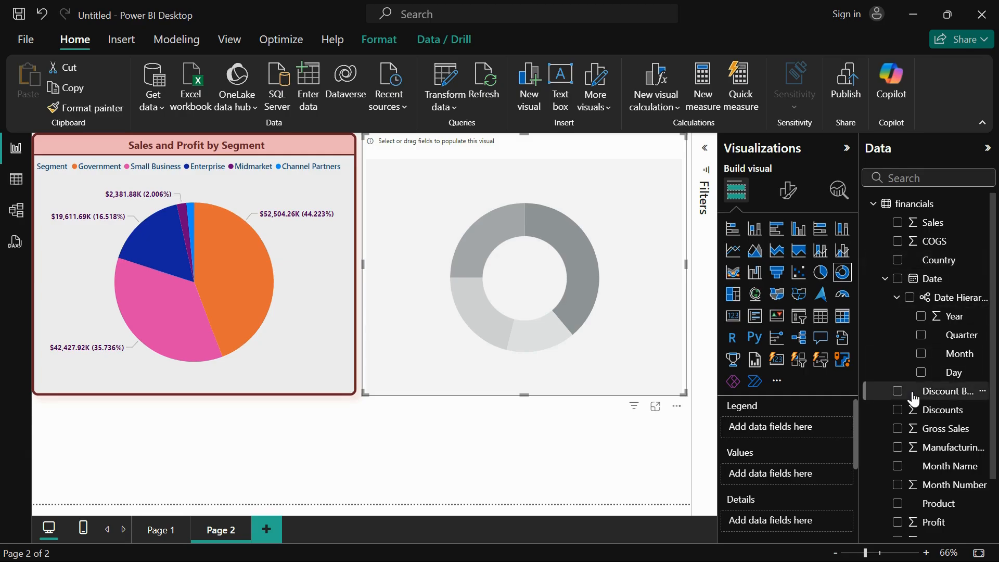
{"action": "scroll", "coordinate": [915, 398], "scroll_direction": "down", "scroll_amount": 3}
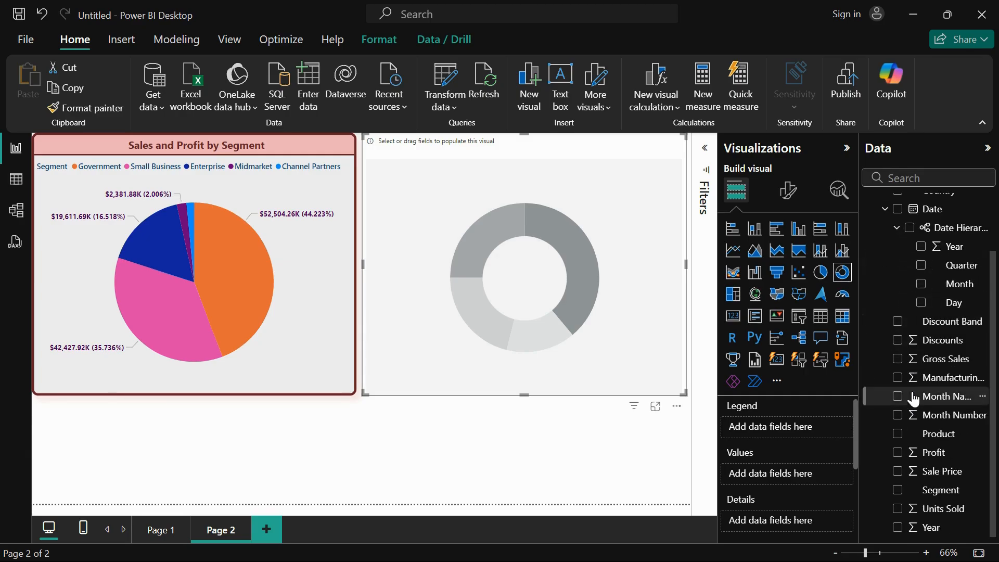
{"action": "left_click", "coordinate": [899, 491]}
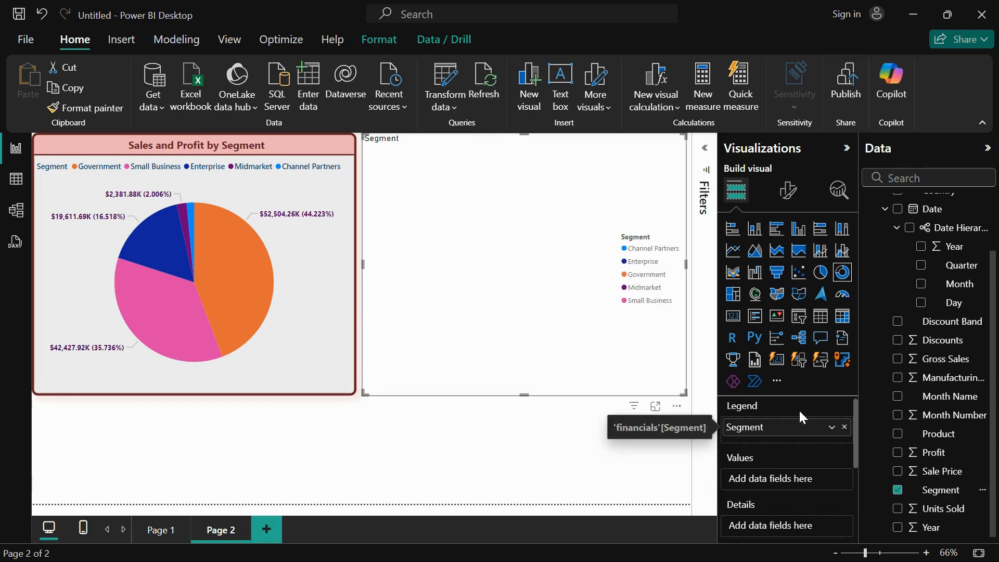
- Add the Sales field from the financials table as the donut chart's values
{"action": "scroll", "coordinate": [932, 357], "scroll_direction": "up", "scroll_amount": 3}
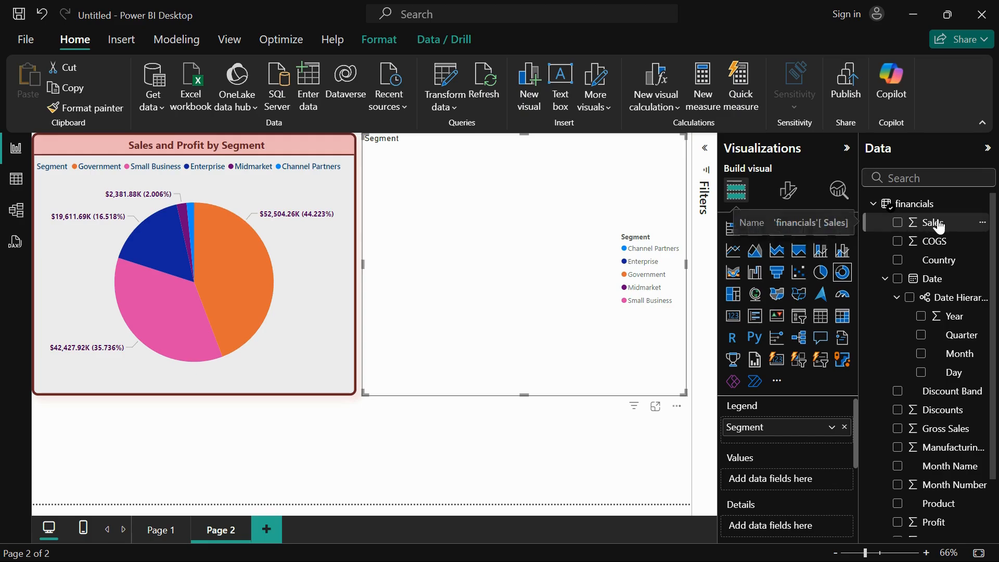
{"action": "scroll", "coordinate": [916, 391], "scroll_direction": "down", "scroll_amount": 1}
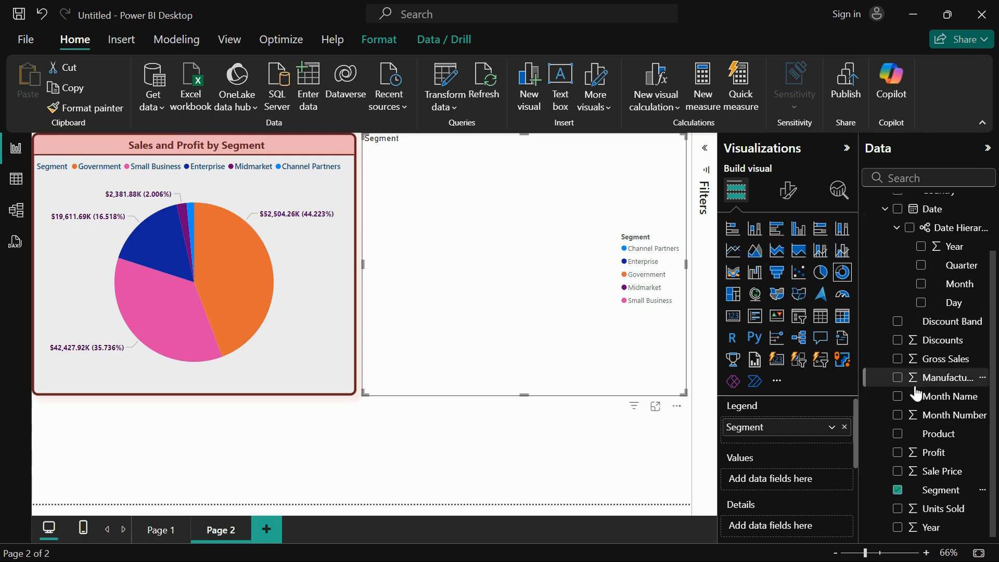
{"action": "scroll", "coordinate": [943, 296], "scroll_direction": "up", "scroll_amount": 1}
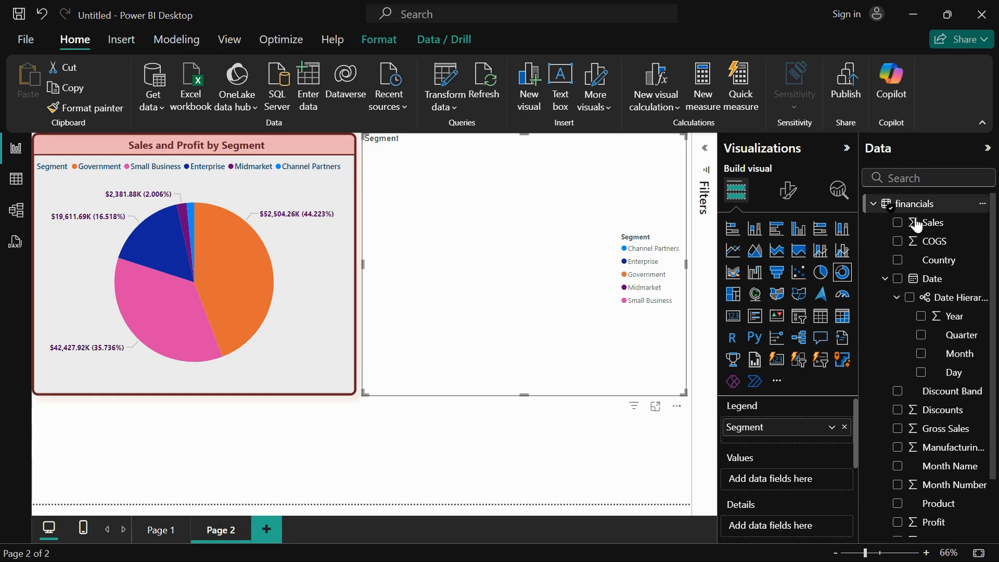
{"action": "left_click", "coordinate": [899, 223]}
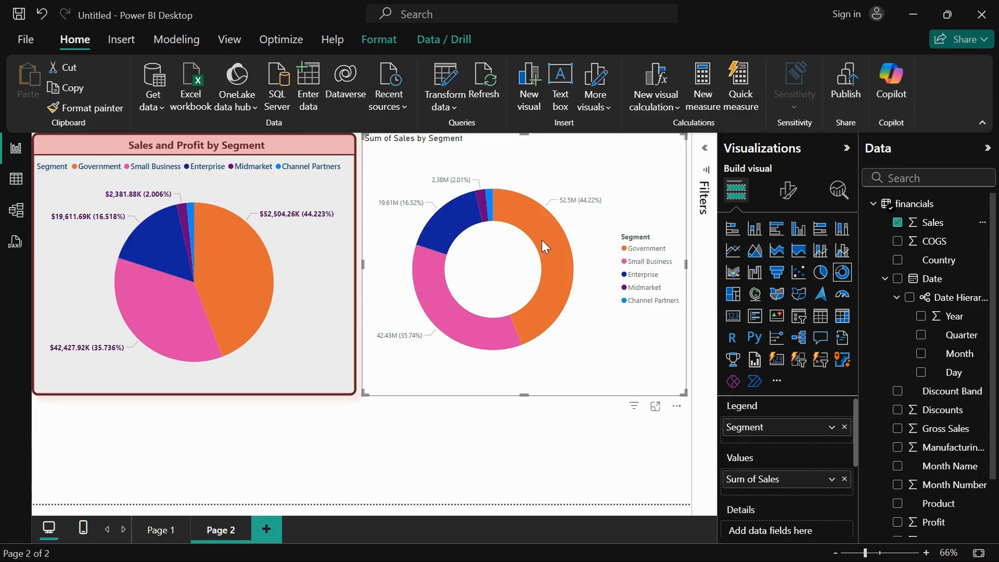
- Narrow the pie chart slightly and enlarge the donut chart sideways to meet it and downward
{"action": "left_click", "coordinate": [333, 285]}
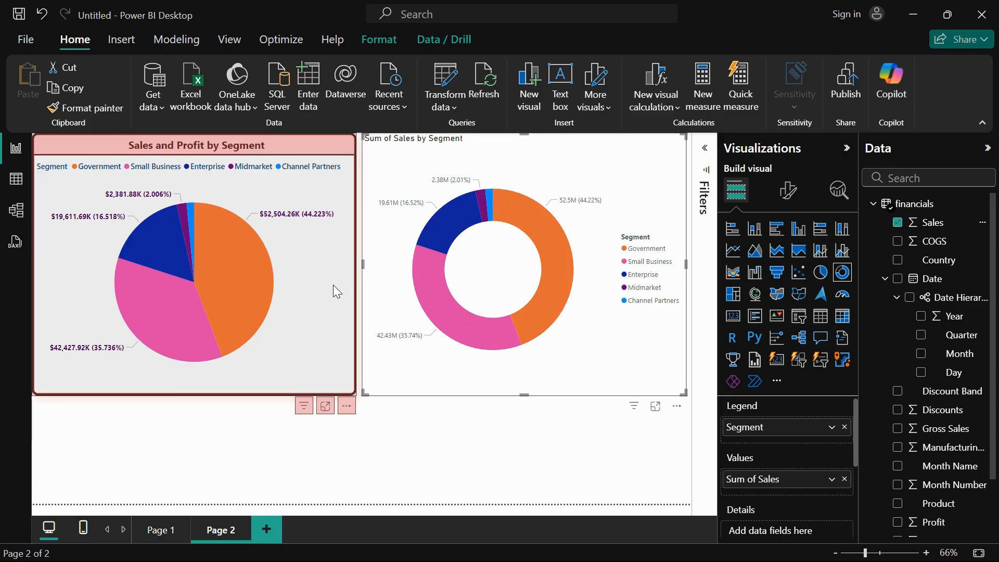
{"action": "left_click_drag", "start_coordinate": [356, 265], "coordinate": [332, 264]}
{"action": "left_click", "coordinate": [368, 263]}
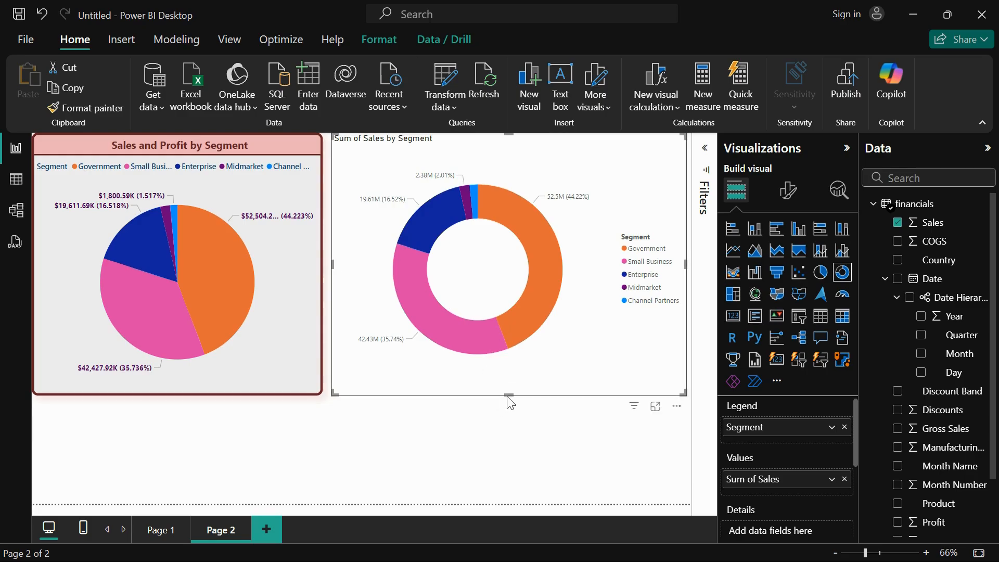
{"action": "left_click_drag", "start_coordinate": [508, 396], "coordinate": [509, 451]}
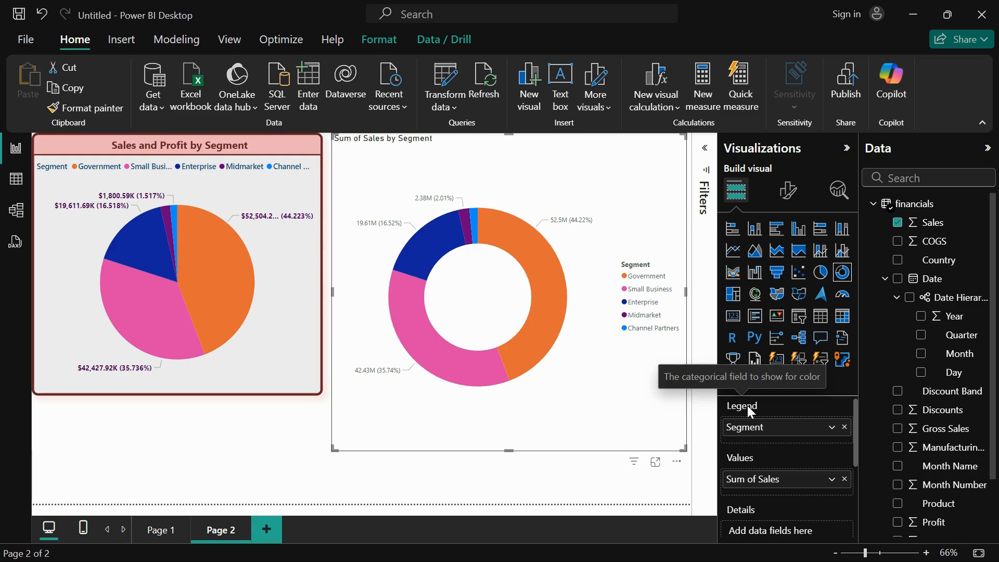
- Examine the donut chart's field assignments, its slices and data labels, and the details shown for the Government slice
{"action": "scroll", "coordinate": [757, 494], "scroll_direction": "down", "scroll_amount": 3}
{"action": "scroll", "coordinate": [756, 495], "scroll_direction": "down", "scroll_amount": 1}
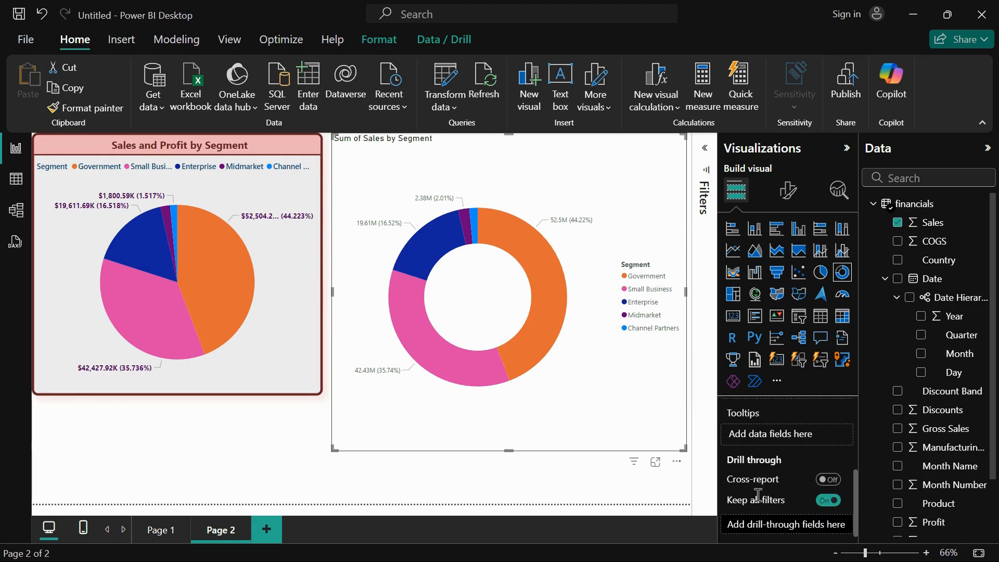
{"action": "scroll", "coordinate": [756, 492], "scroll_direction": "up", "scroll_amount": 4}
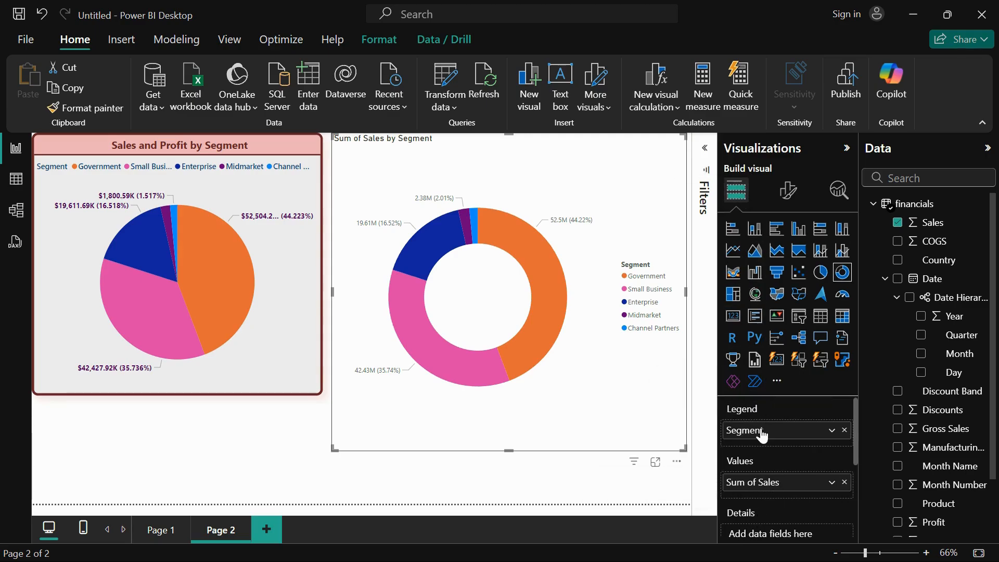
{"action": "scroll", "coordinate": [739, 409], "scroll_direction": "down", "scroll_amount": 1}
{"action": "scroll", "coordinate": [758, 415], "scroll_direction": "up", "scroll_amount": 1}
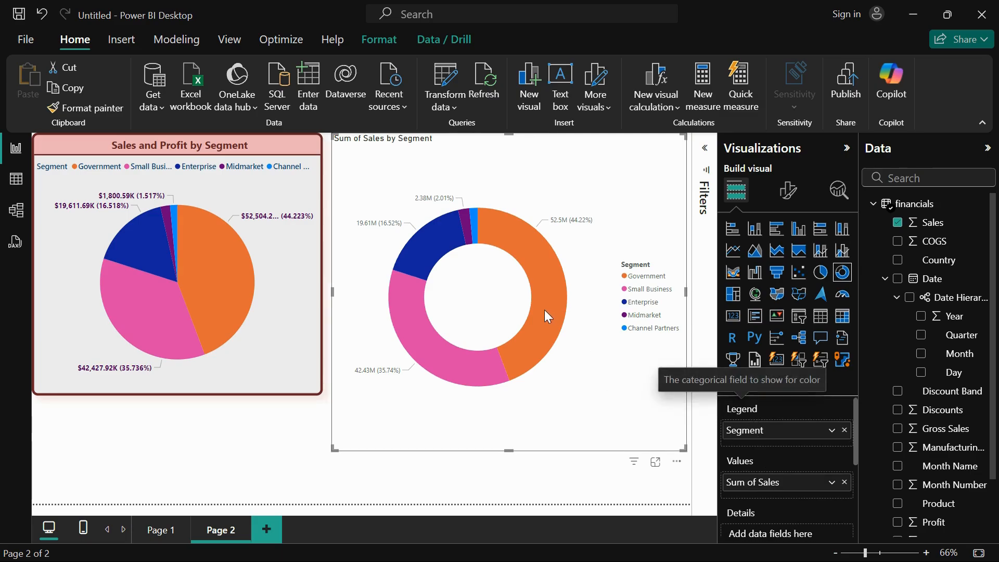
{"action": "mouse_move", "coordinate": [562, 275]}
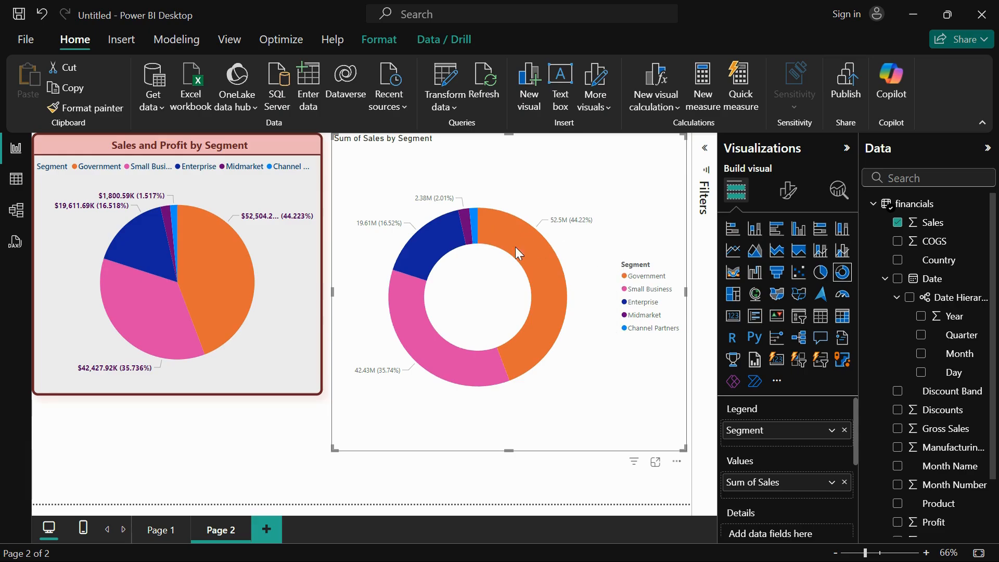
{"action": "mouse_move", "coordinate": [506, 238]}
{"action": "mouse_move", "coordinate": [485, 216]}
{"action": "mouse_move", "coordinate": [552, 301]}
{"action": "mouse_move", "coordinate": [578, 224]}
{"action": "mouse_move", "coordinate": [543, 334]}
{"action": "mouse_move", "coordinate": [438, 200]}
{"action": "mouse_move", "coordinate": [542, 263]}
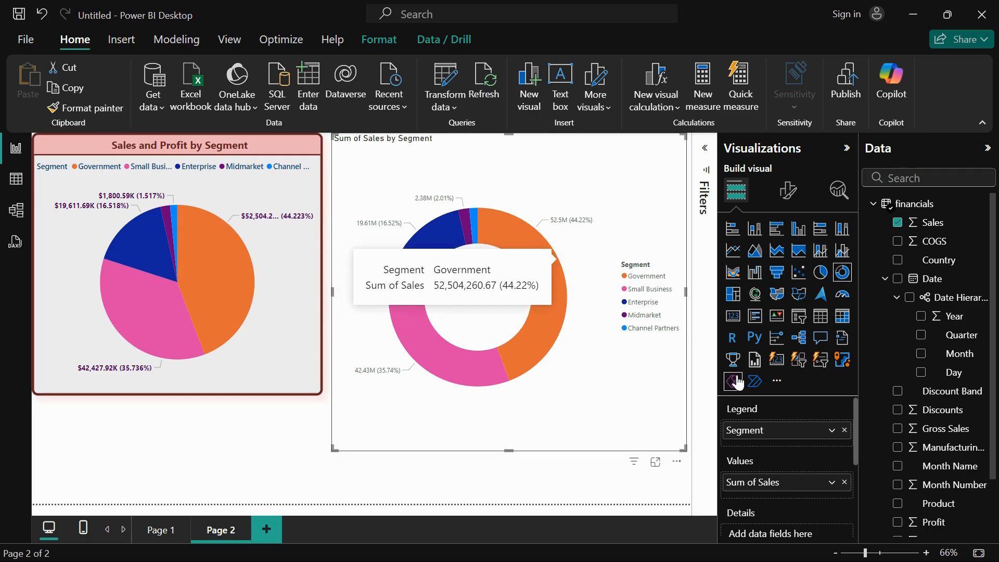
- Add the Profit field to the donut chart's tooltips and check the tooltip on the Government slice
{"action": "scroll", "coordinate": [785, 495], "scroll_direction": "down", "scroll_amount": 3}
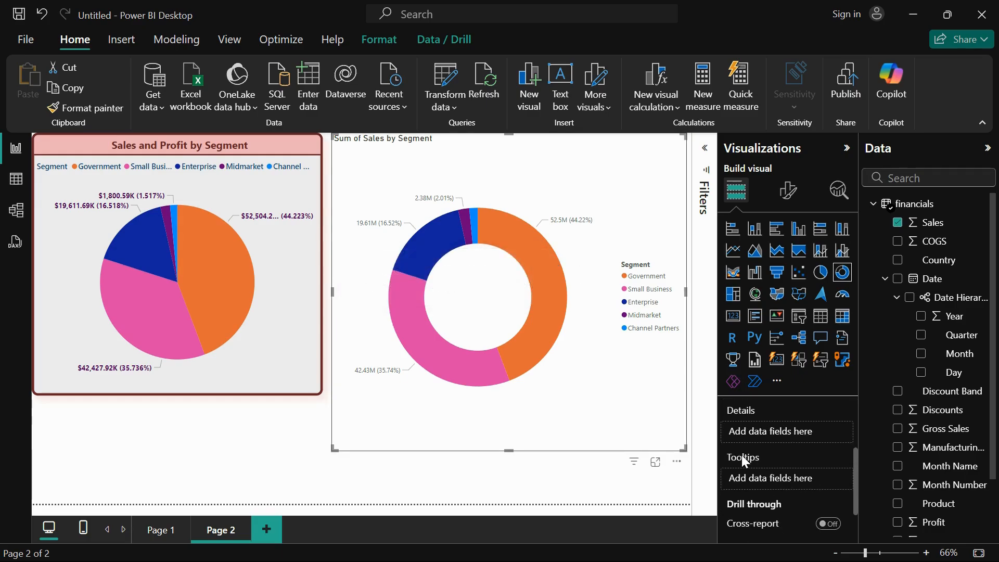
{"action": "mouse_move", "coordinate": [538, 319]}
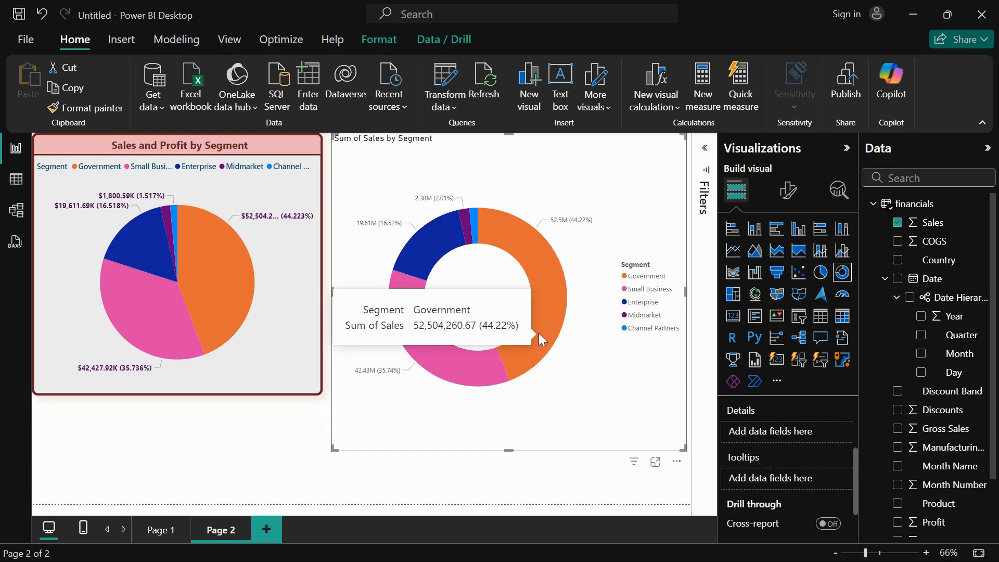
{"action": "scroll", "coordinate": [935, 487], "scroll_direction": "down", "scroll_amount": 3}
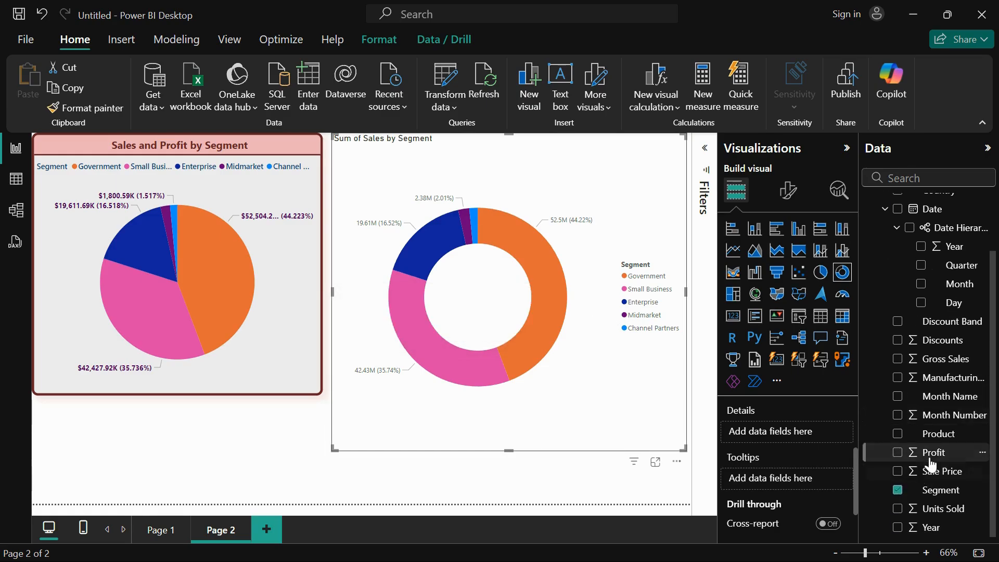
{"action": "left_click_drag", "start_coordinate": [934, 453], "coordinate": [796, 480]}
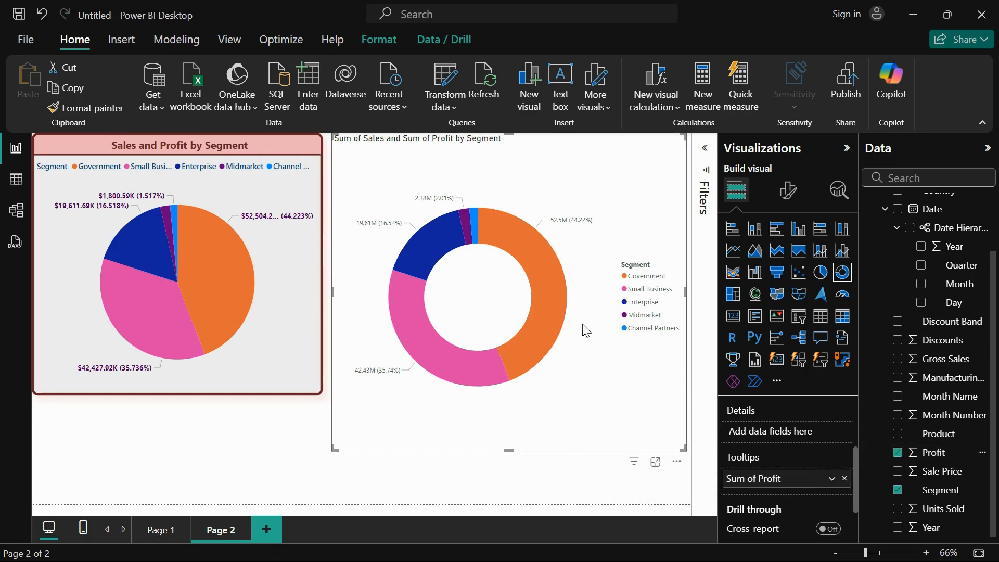
{"action": "mouse_move", "coordinate": [553, 301]}
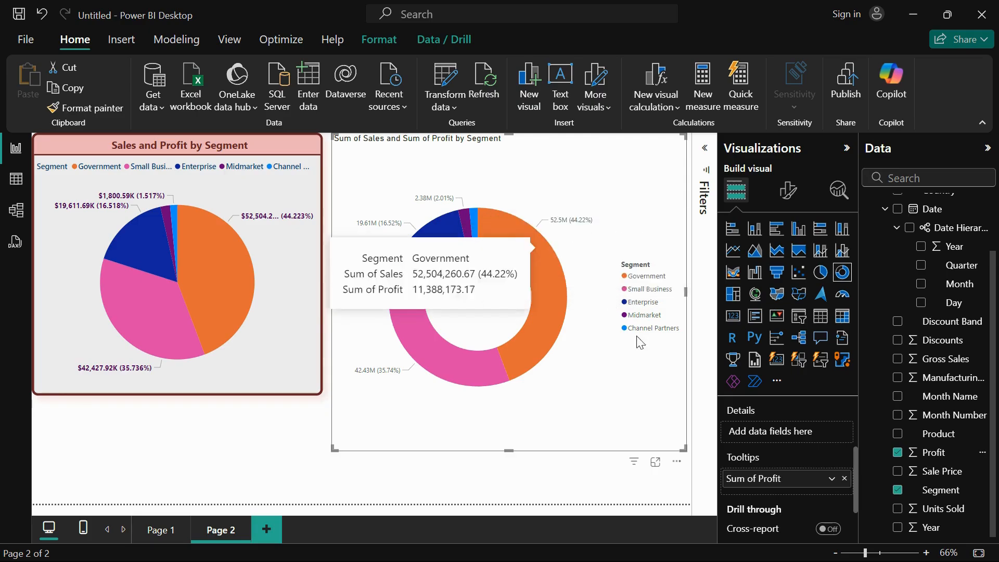
- Open the donut chart's legend formatting and turn the legend off and back on
{"action": "left_click", "coordinate": [789, 192]}
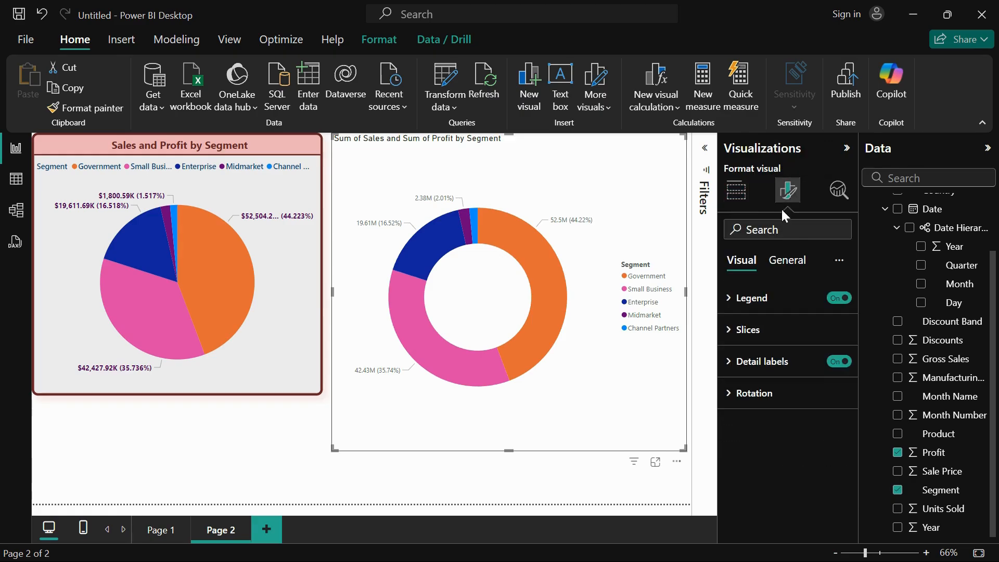
{"action": "left_click", "coordinate": [755, 304]}
{"action": "left_click", "coordinate": [840, 299]}
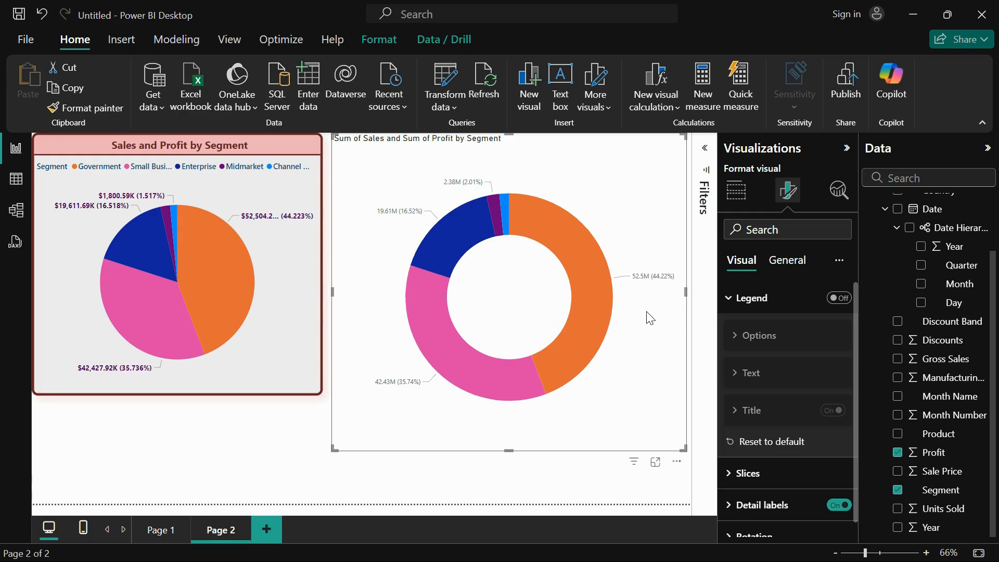
{"action": "left_click", "coordinate": [841, 299]}
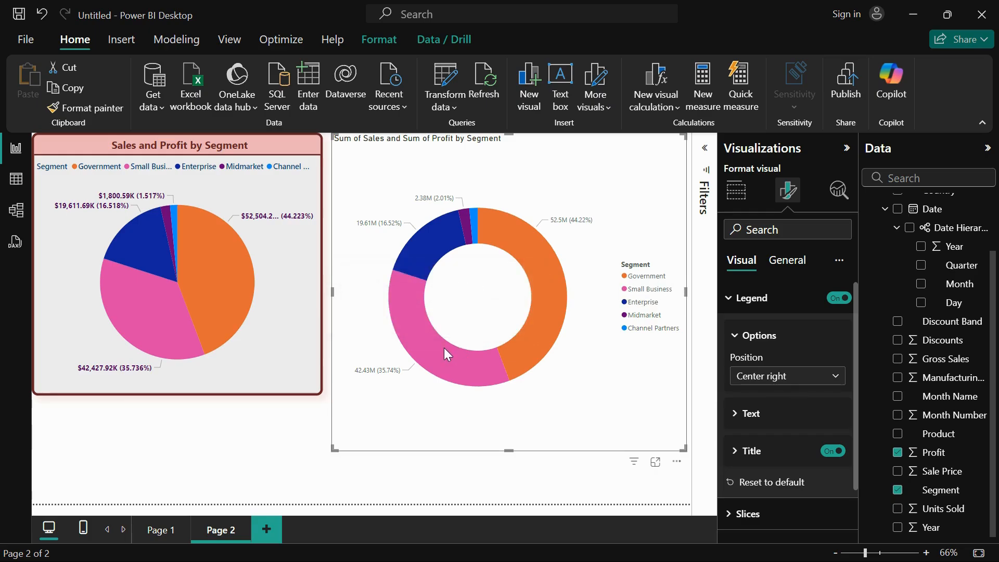
- Try the Top left position for the donut chart's legend, and set it to Bottom right
{"action": "mouse_move", "coordinate": [447, 353]}
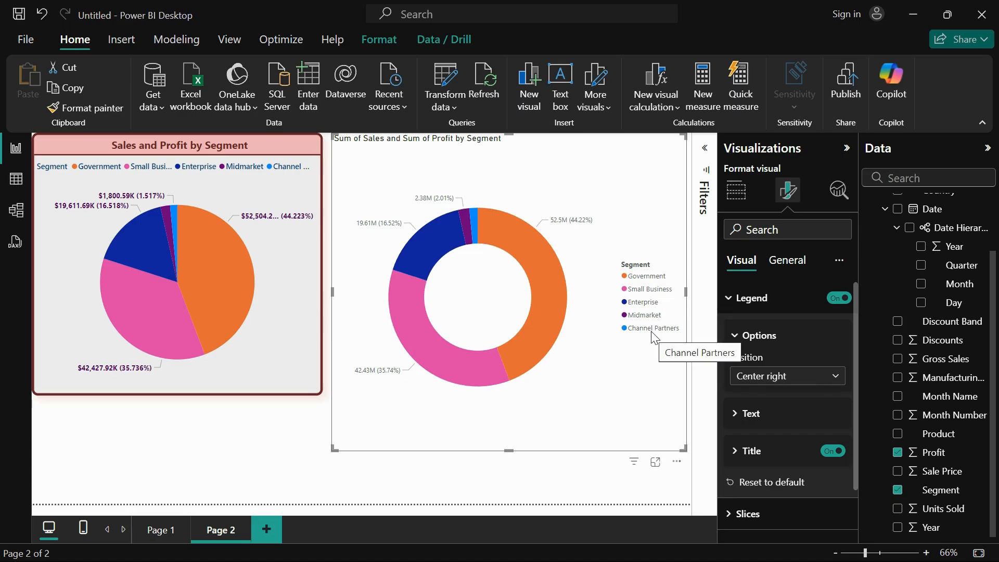
{"action": "left_click", "coordinate": [779, 383]}
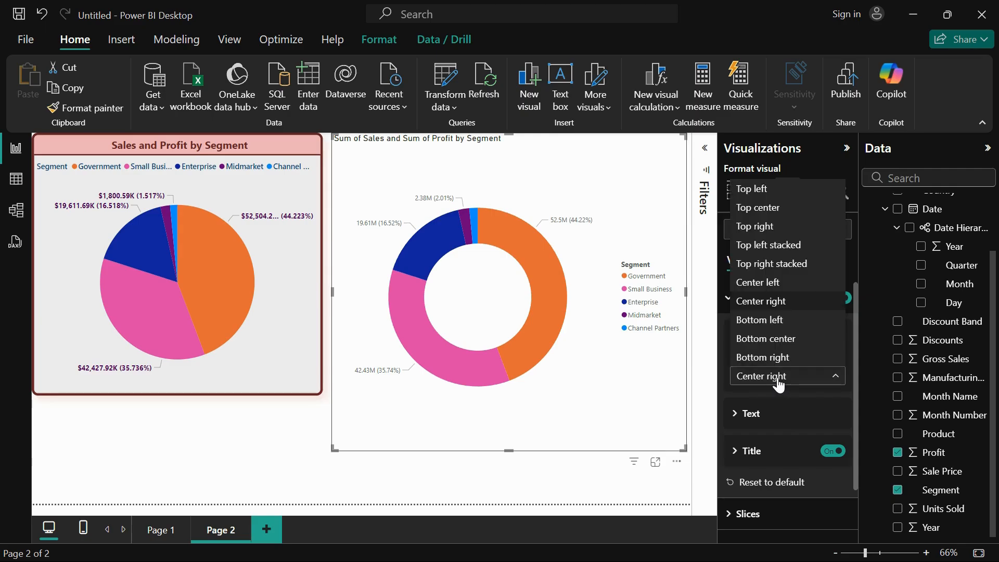
{"action": "left_click", "coordinate": [765, 190]}
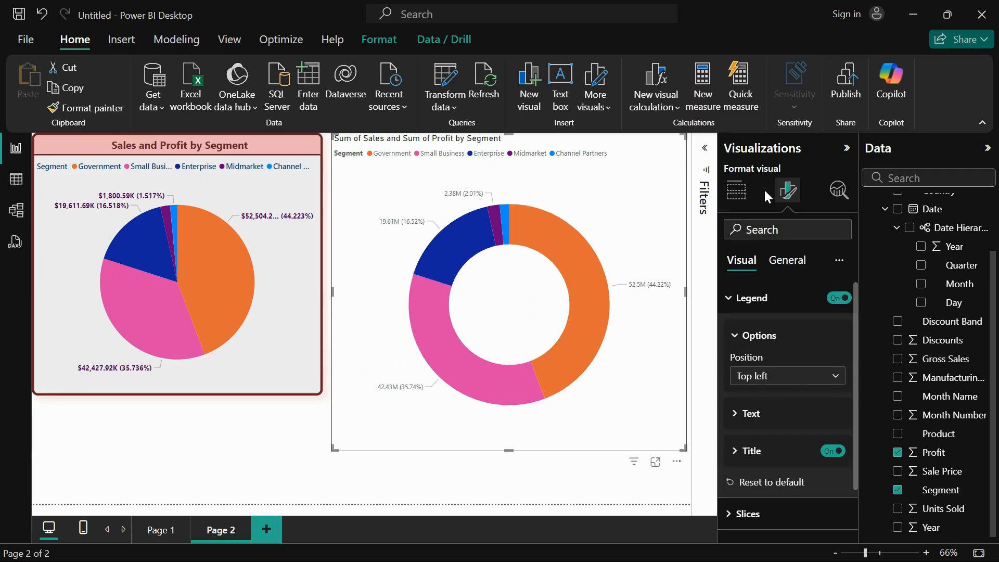
{"action": "left_click", "coordinate": [776, 381]}
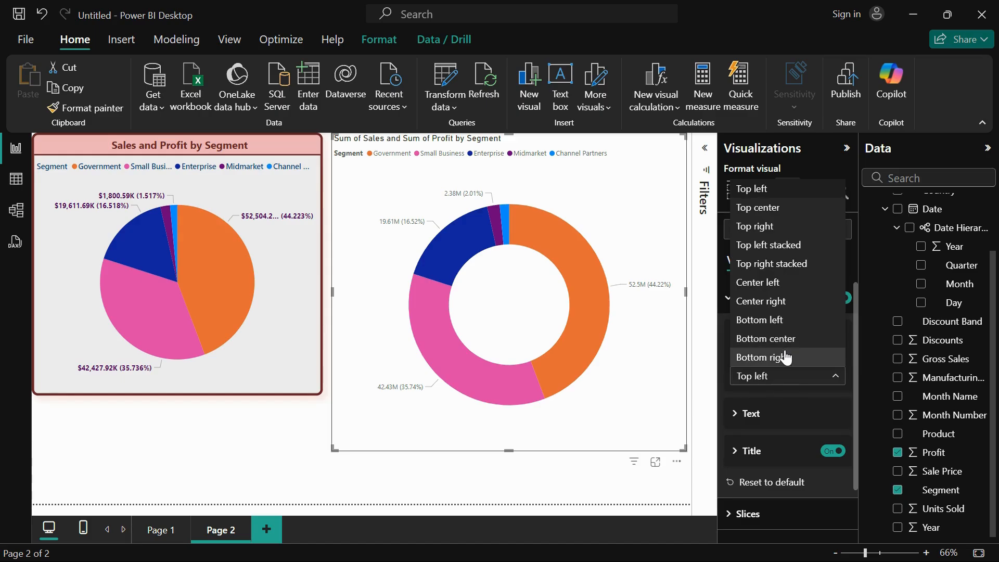
{"action": "left_click", "coordinate": [780, 357]}
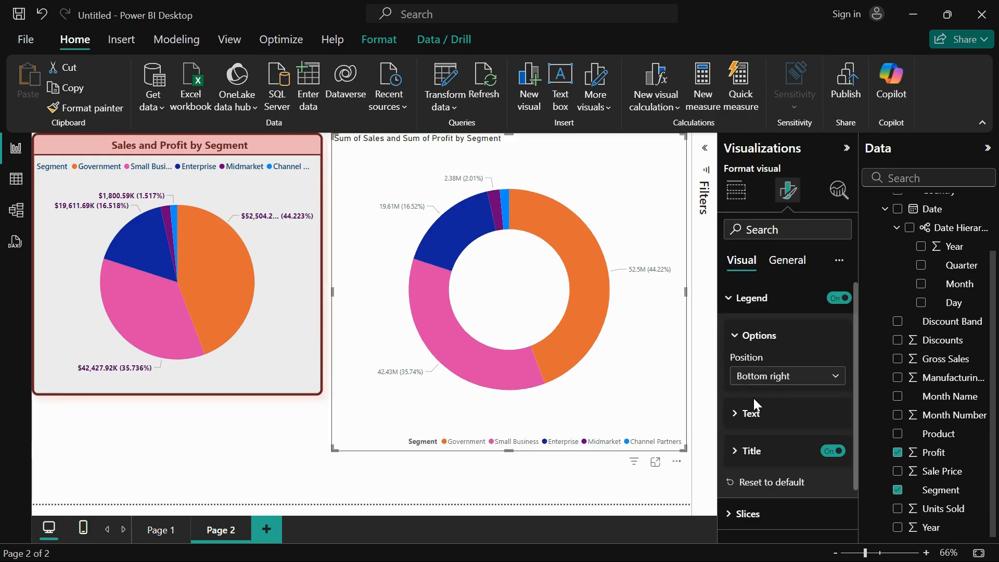
- Try a different Segoe UI font variant at size 11 for the donut chart's legend text
{"action": "left_click", "coordinate": [751, 417]}
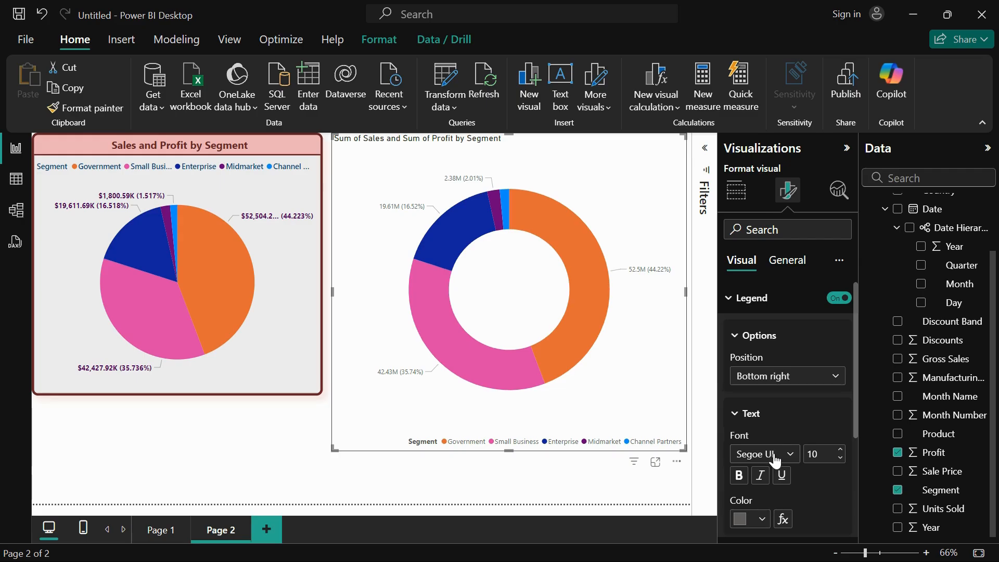
{"action": "scroll", "coordinate": [775, 461], "scroll_direction": "down", "scroll_amount": 3}
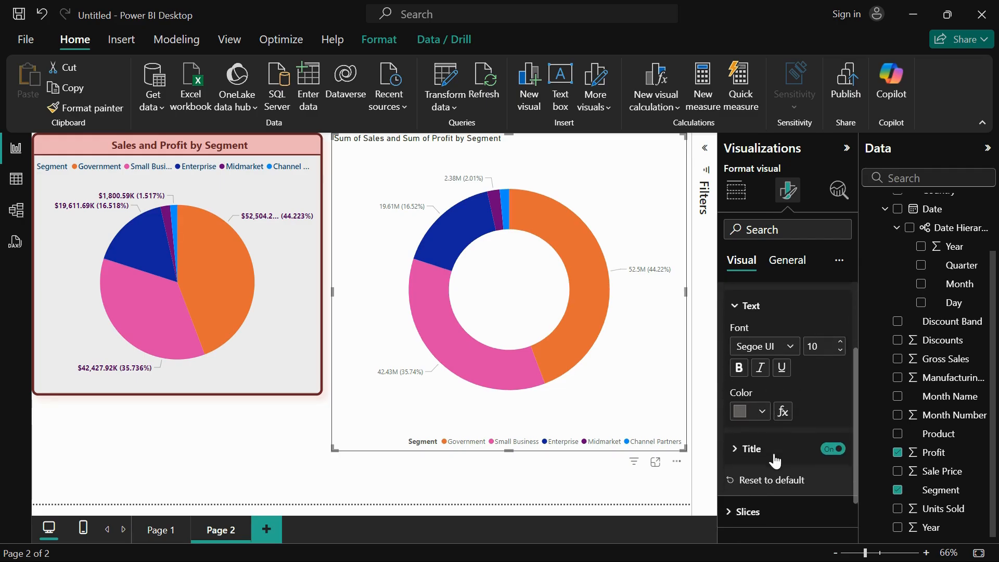
{"action": "left_click", "coordinate": [778, 348]}
{"action": "left_click", "coordinate": [775, 248]}
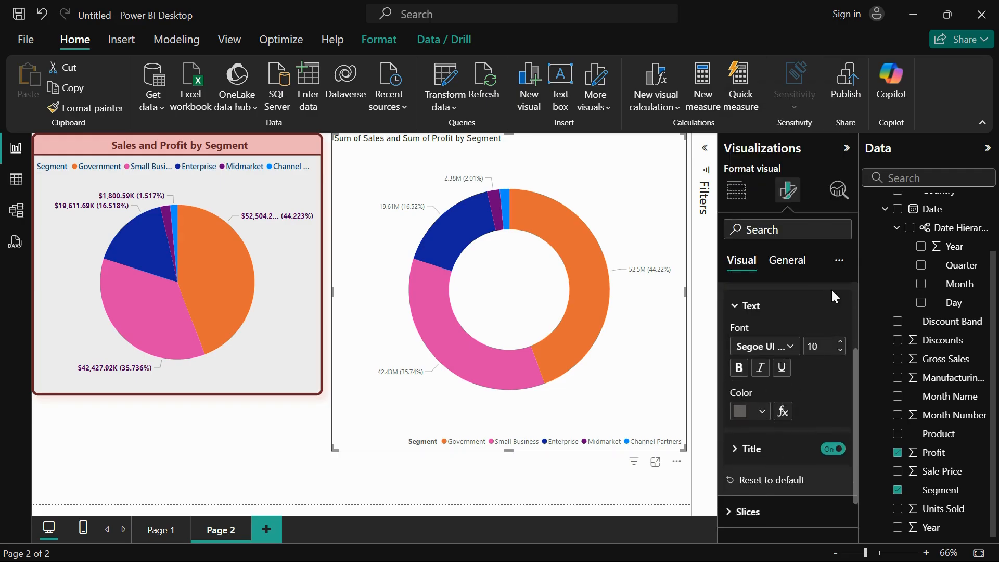
{"action": "left_click", "coordinate": [841, 343]}
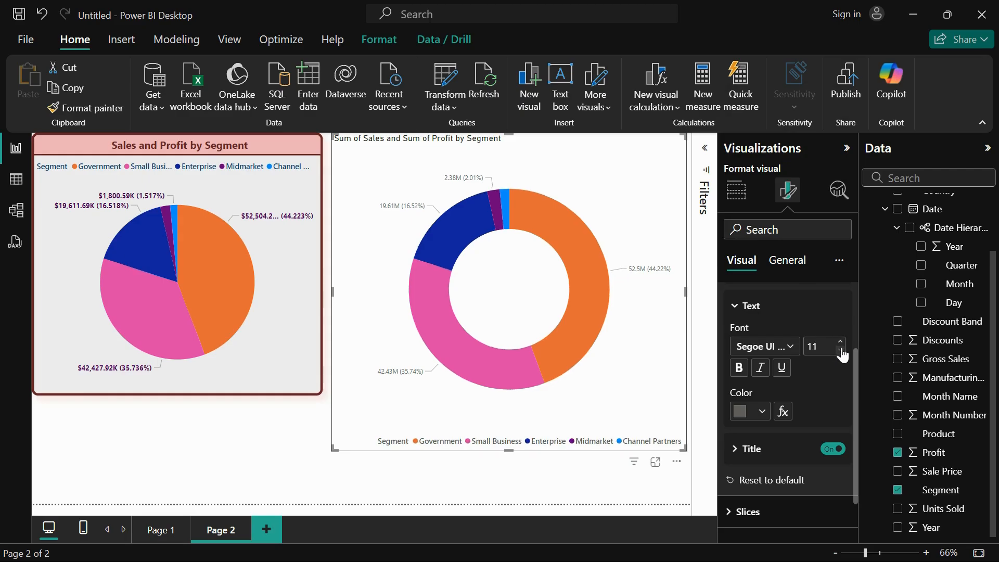
{"action": "left_click", "coordinate": [842, 351]}
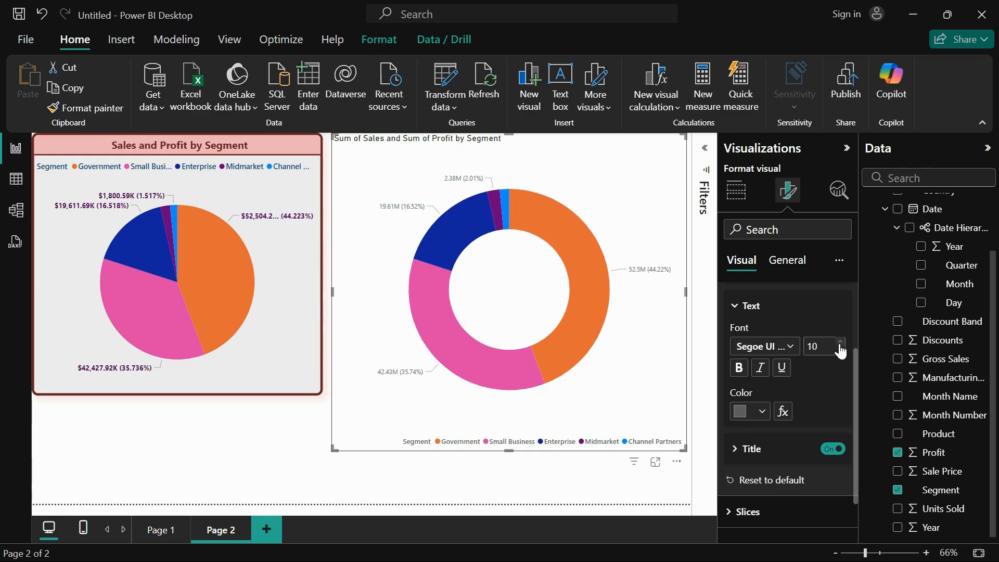
- Try yellow and light red as the color of the donut chart's legend text
{"action": "left_click", "coordinate": [762, 411]}
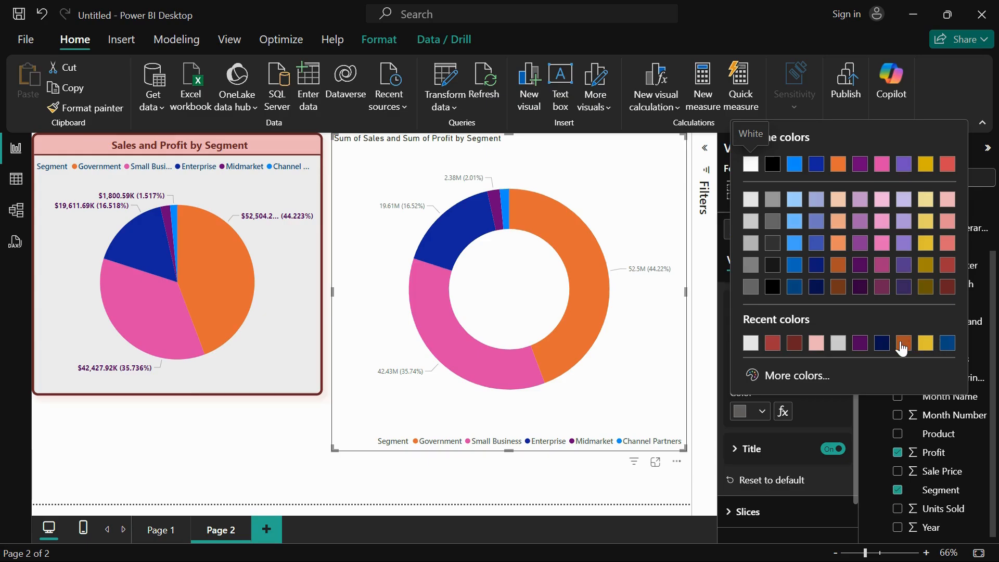
{"action": "left_click", "coordinate": [927, 344]}
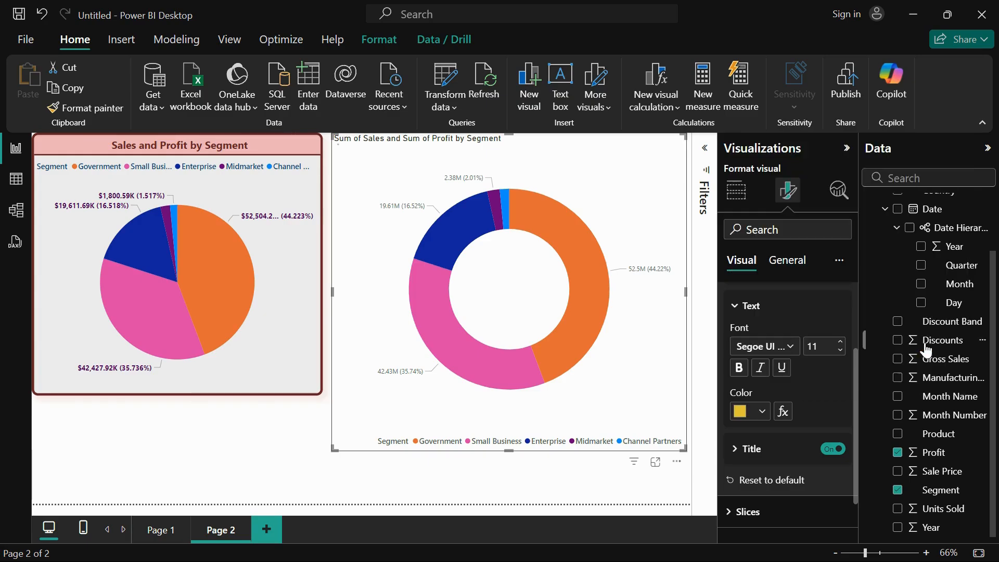
{"action": "left_click", "coordinate": [769, 415]}
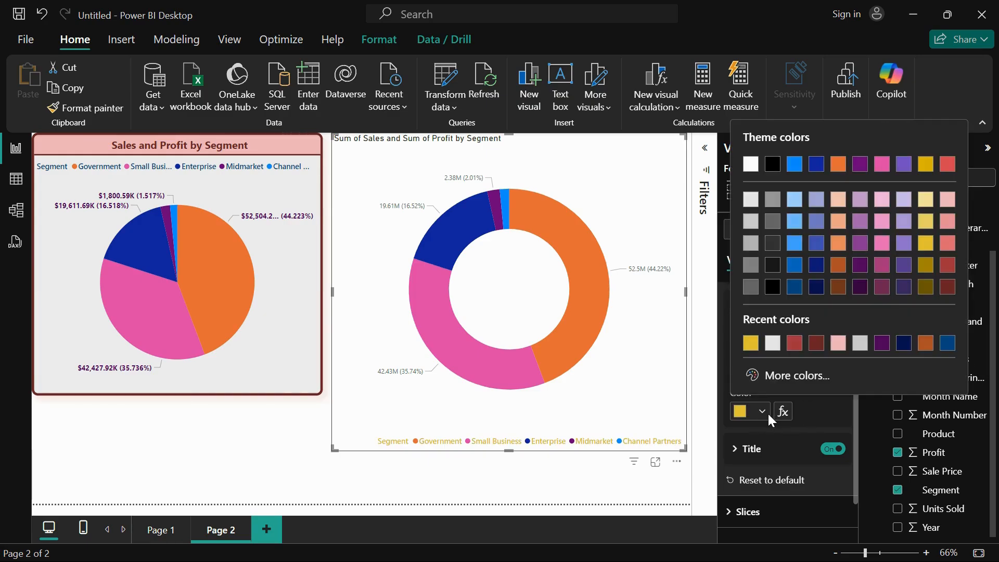
{"action": "left_click", "coordinate": [948, 243]}
- Try "Segments" as the legend's title text, and reset all of the donut chart's legend formatting to default
{"action": "scroll", "coordinate": [847, 366], "scroll_direction": "down", "scroll_amount": 1}
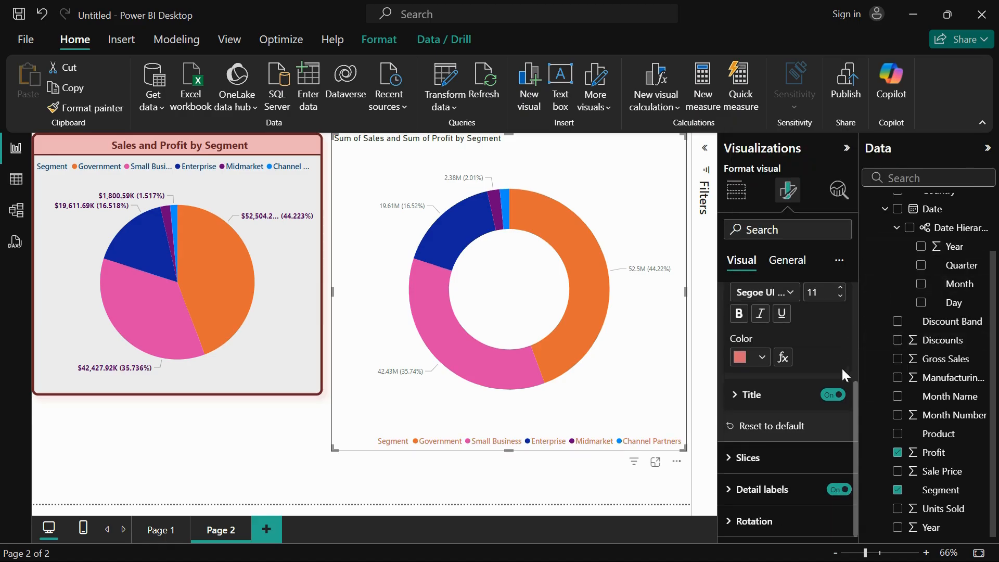
{"action": "left_click", "coordinate": [761, 394]}
{"action": "left_click", "coordinate": [778, 432]}
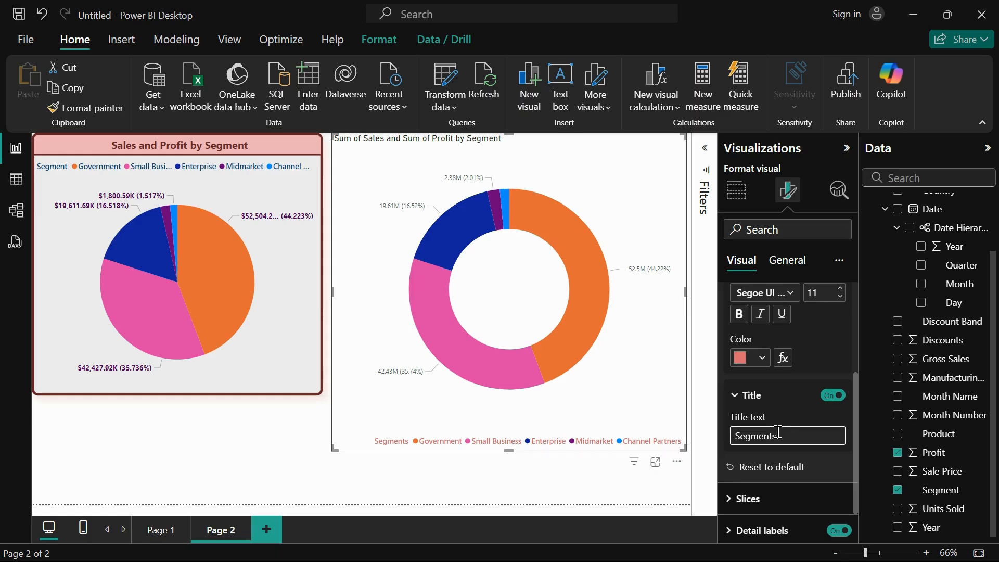
{"action": "left_click", "coordinate": [764, 470]}
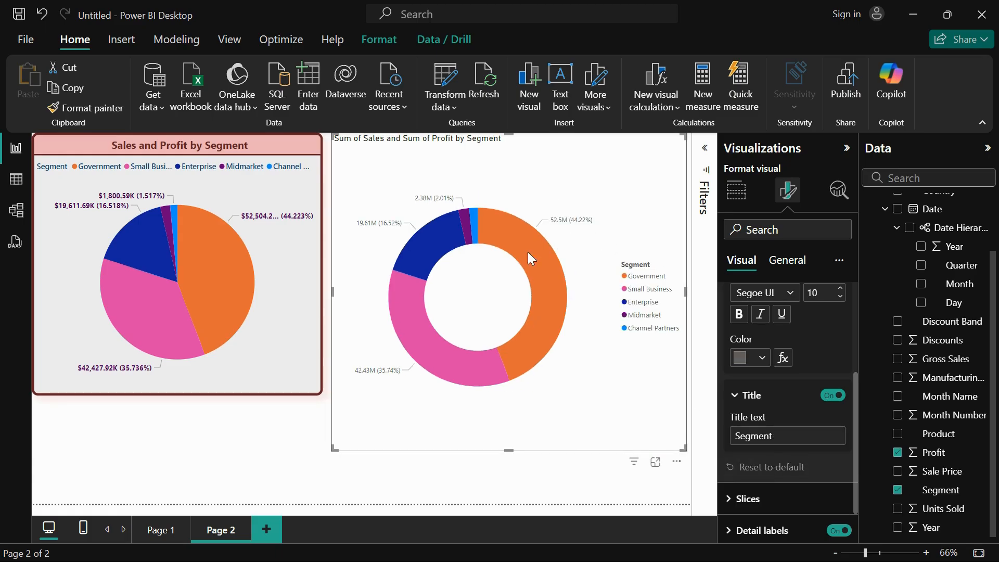
- Check the Government slice's tooltip and try dark red as that slice's color
{"action": "mouse_move", "coordinate": [541, 253]}
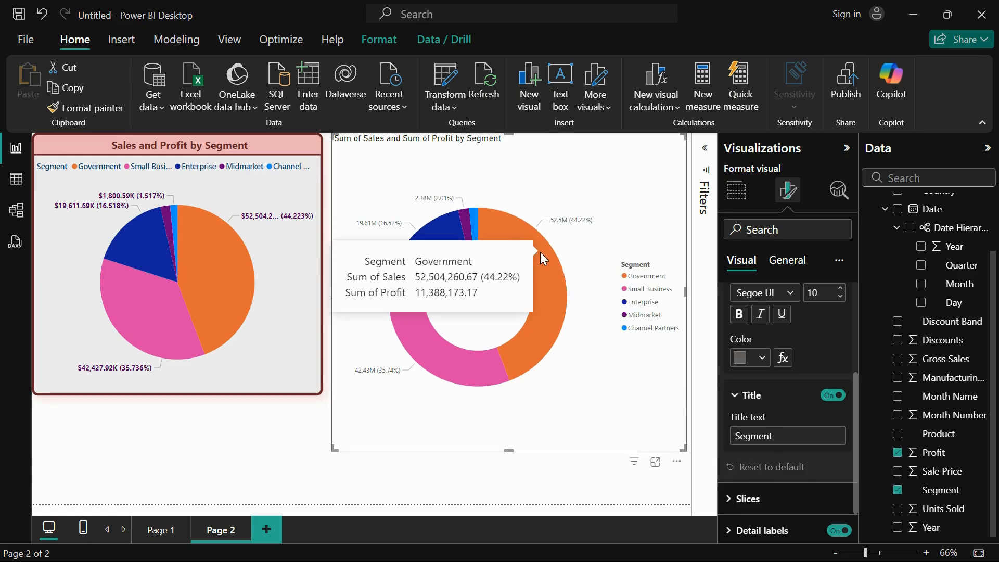
{"action": "left_click", "coordinate": [744, 498]}
{"action": "scroll", "coordinate": [773, 460], "scroll_direction": "down", "scroll_amount": 5}
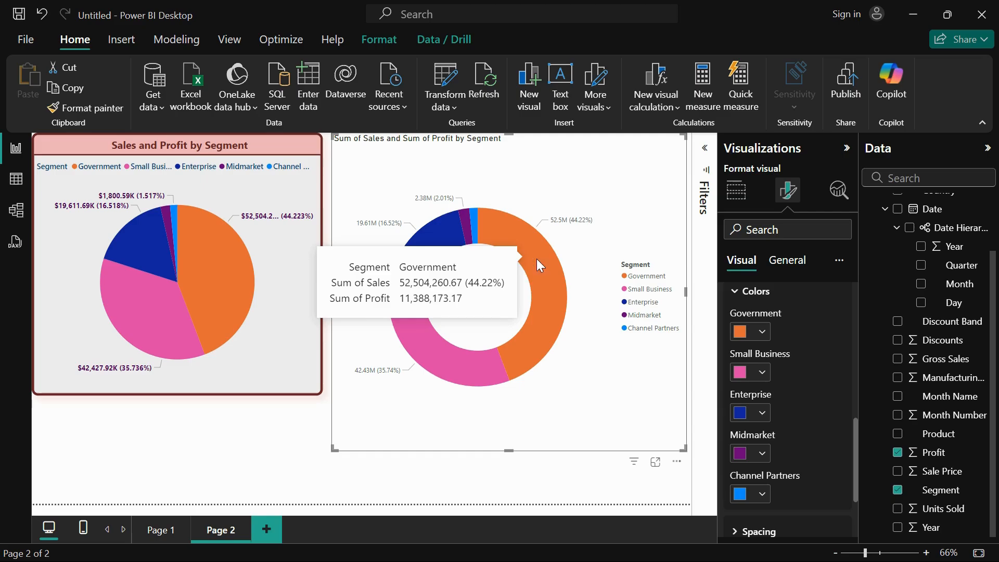
{"action": "scroll", "coordinate": [830, 344], "scroll_direction": "up", "scroll_amount": 1}
{"action": "scroll", "coordinate": [829, 343], "scroll_direction": "down", "scroll_amount": 1}
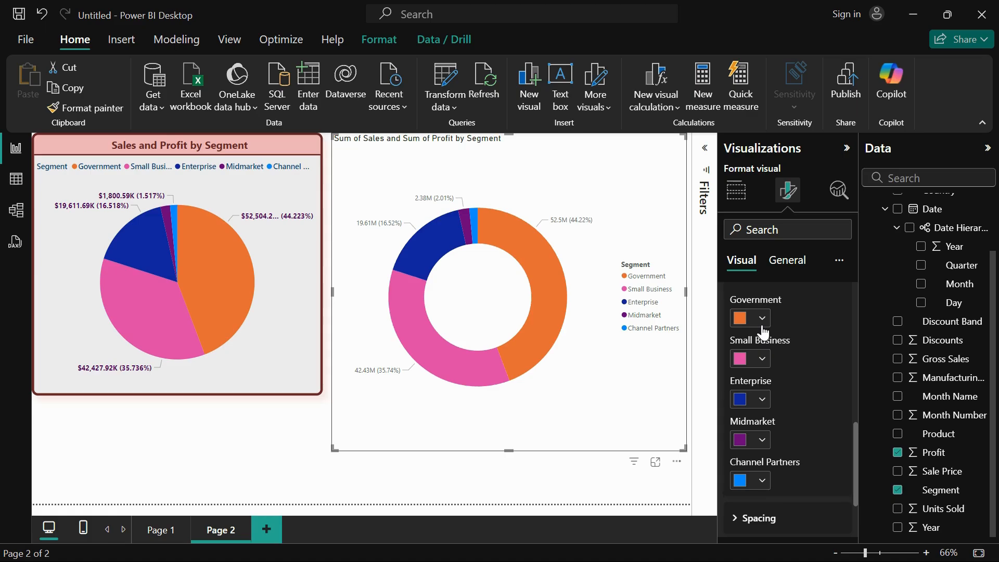
{"action": "left_click", "coordinate": [763, 324]}
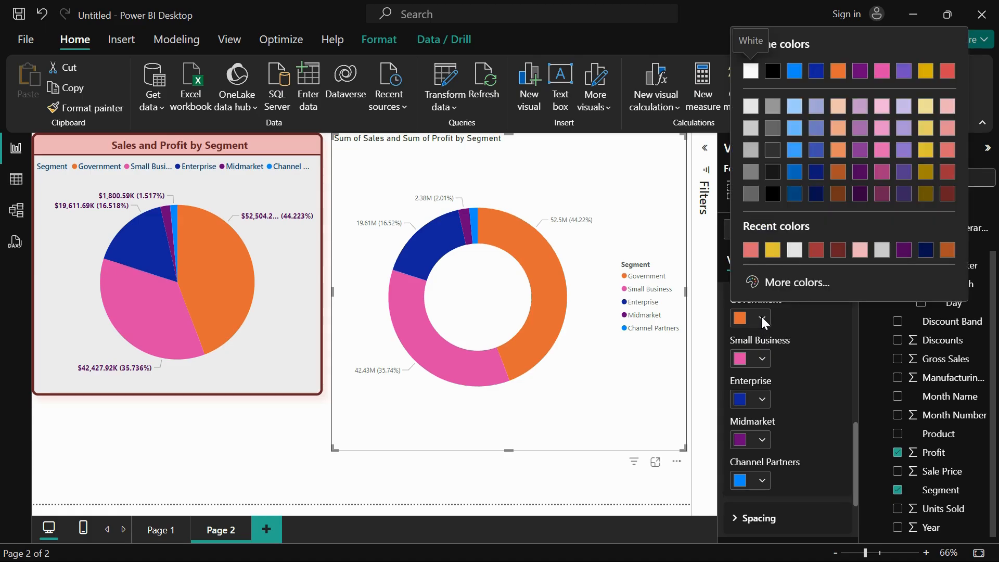
{"action": "left_click", "coordinate": [839, 249]}
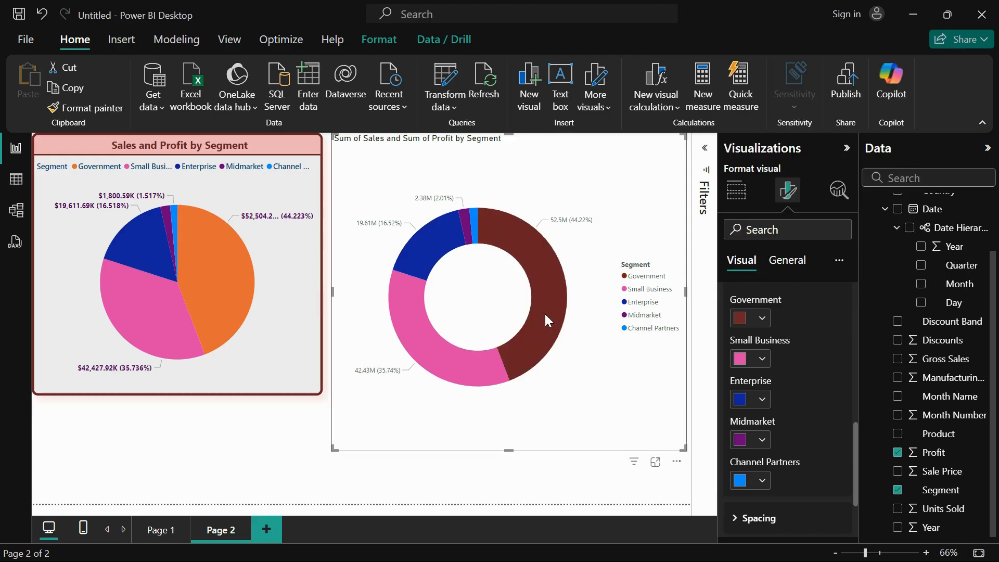
- Try yellow (#e1c233) for the Small Business slice, and reset the donut chart's slice formatting to default
{"action": "left_click", "coordinate": [762, 359]}
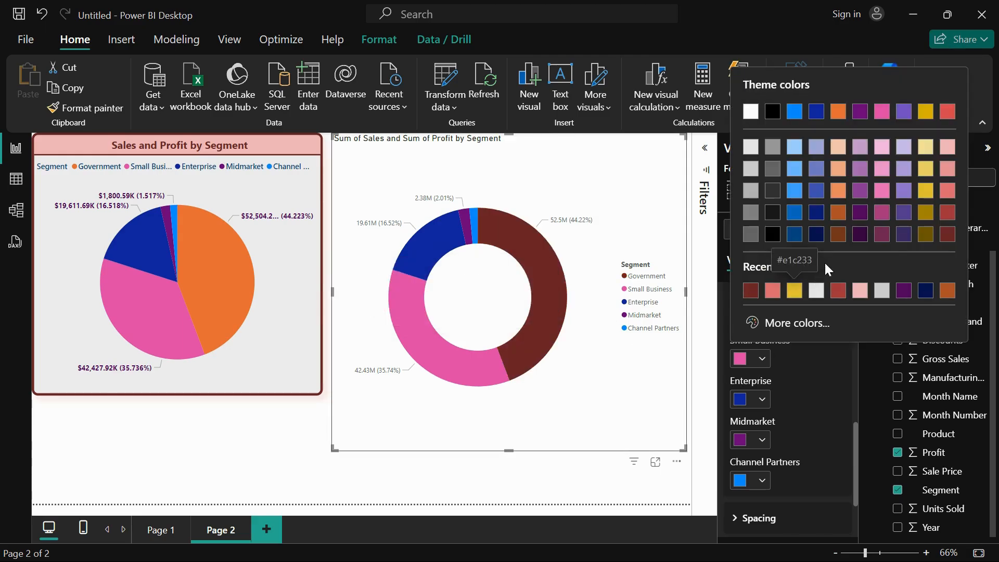
{"action": "left_click", "coordinate": [795, 291]}
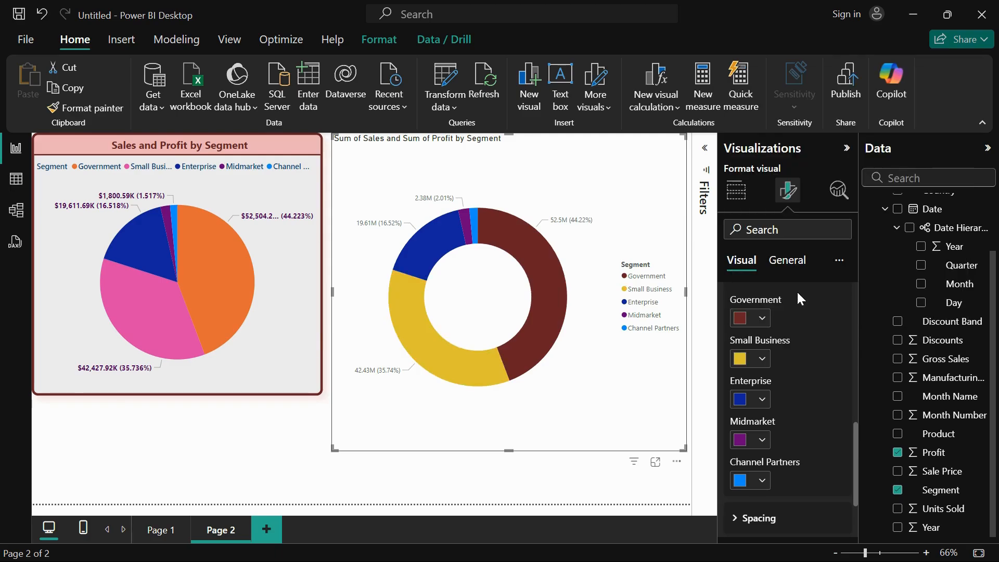
{"action": "scroll", "coordinate": [792, 412], "scroll_direction": "down", "scroll_amount": 3}
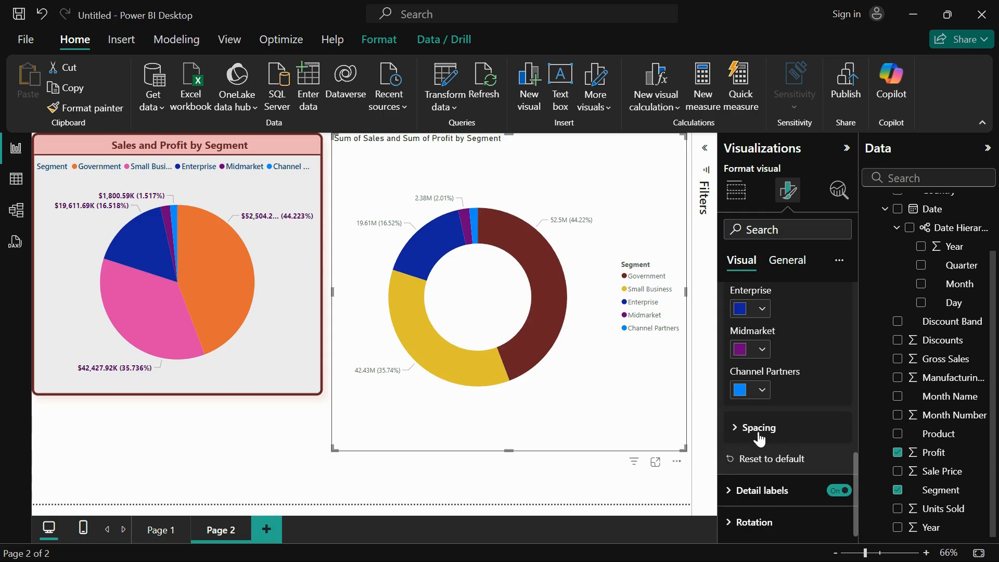
{"action": "left_click", "coordinate": [769, 465]}
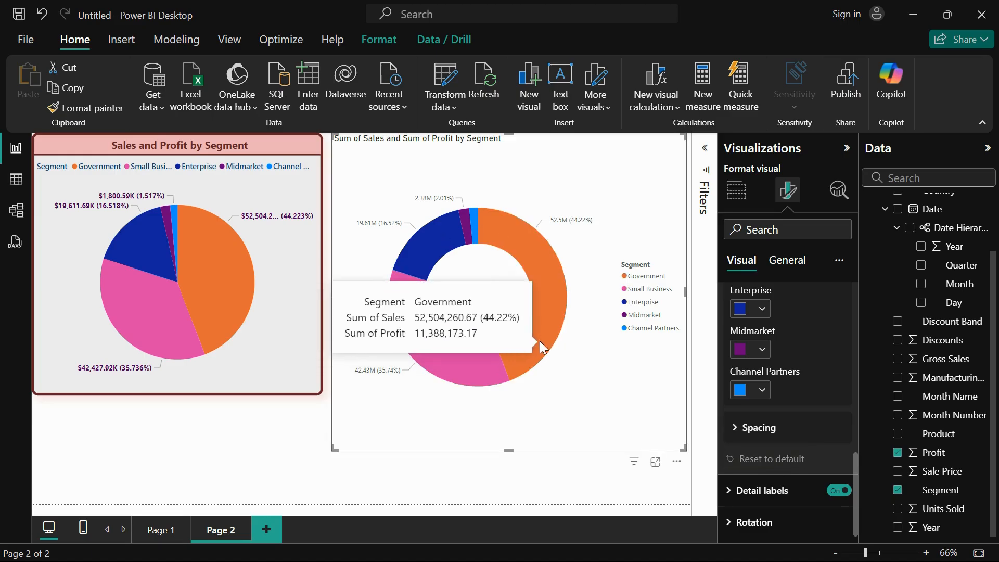
- Try the Inside position for the donut chart's detail labels, and set it back to Outside
{"action": "left_click", "coordinate": [761, 490]}
{"action": "scroll", "coordinate": [753, 495], "scroll_direction": "down", "scroll_amount": 2}
{"action": "scroll", "coordinate": [753, 494], "scroll_direction": "down", "scroll_amount": 1}
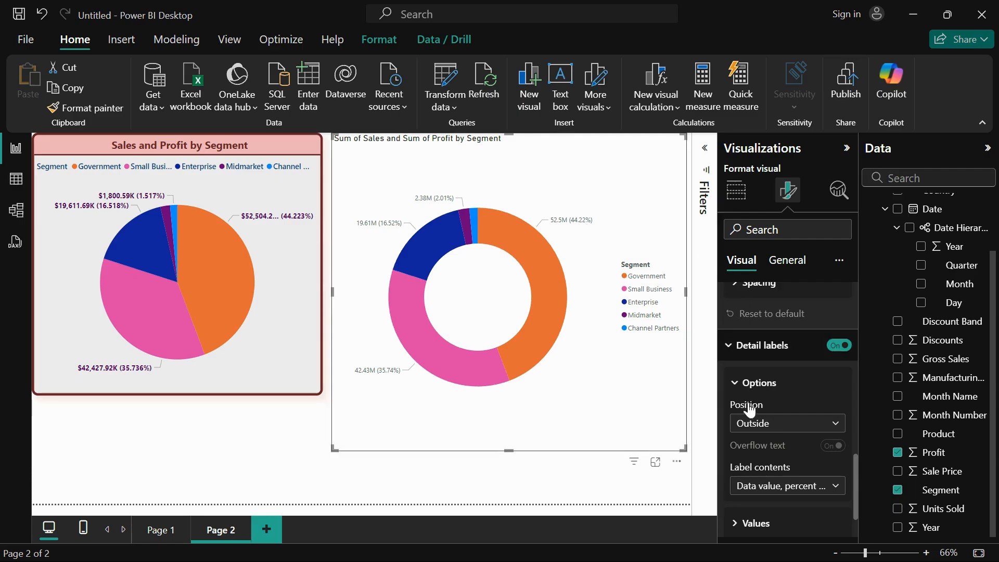
{"action": "left_click", "coordinate": [770, 430]}
{"action": "left_click", "coordinate": [767, 457]}
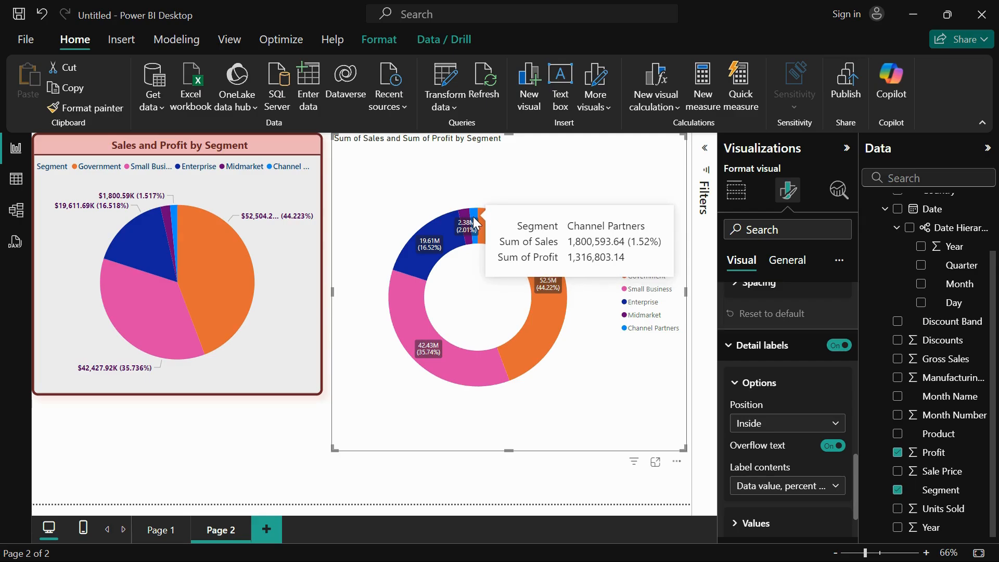
{"action": "left_click", "coordinate": [784, 423]}
{"action": "left_click", "coordinate": [778, 442]}
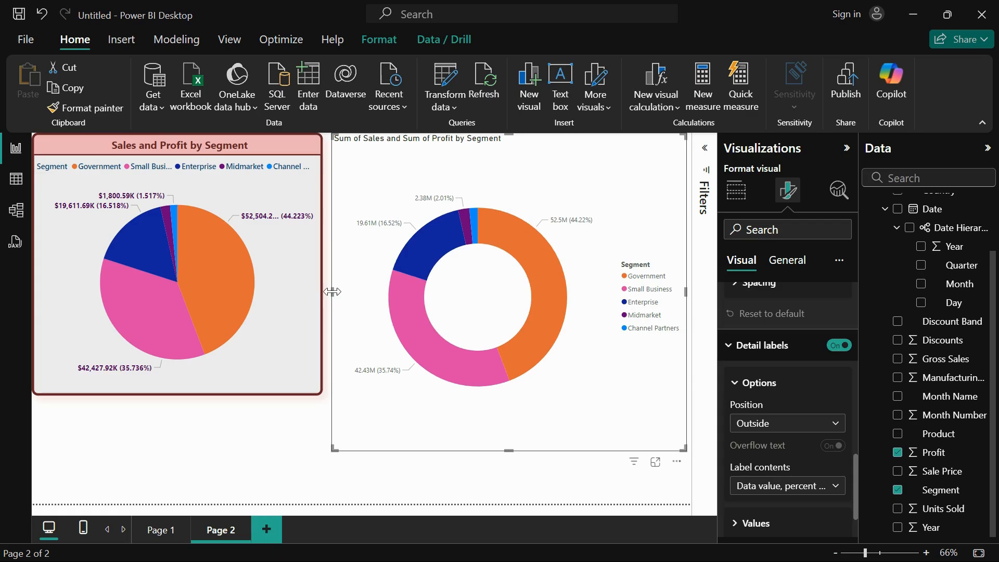
- Narrow the donut chart slightly from its left edge and review the position options for its detail labels
{"action": "mouse_move", "coordinate": [333, 293]}
{"action": "left_mouse_down"}
{"action": "mouse_move", "coordinate": [174, 290]}
{"action": "mouse_move", "coordinate": [341, 301]}
{"action": "mouse_move", "coordinate": [332, 295]}
{"action": "left_mouse_up"}
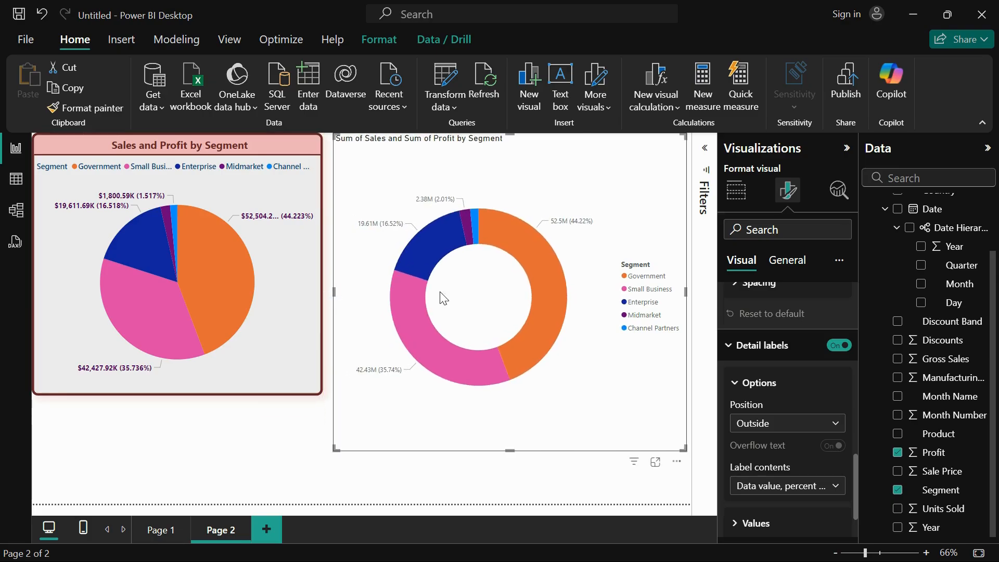
{"action": "left_click", "coordinate": [760, 426]}
{"action": "mouse_move", "coordinate": [845, 525]}
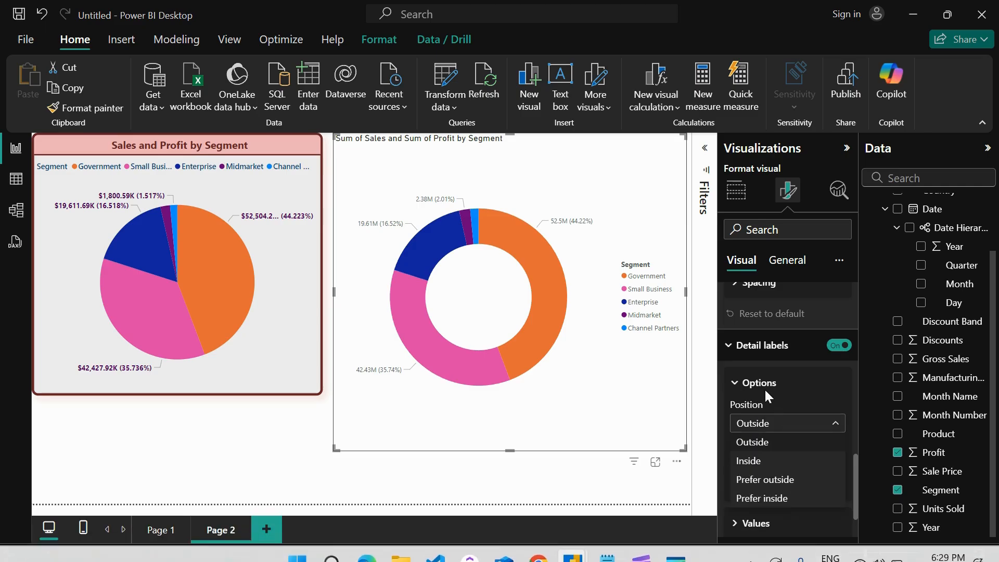
{"action": "left_click", "coordinate": [774, 420]}
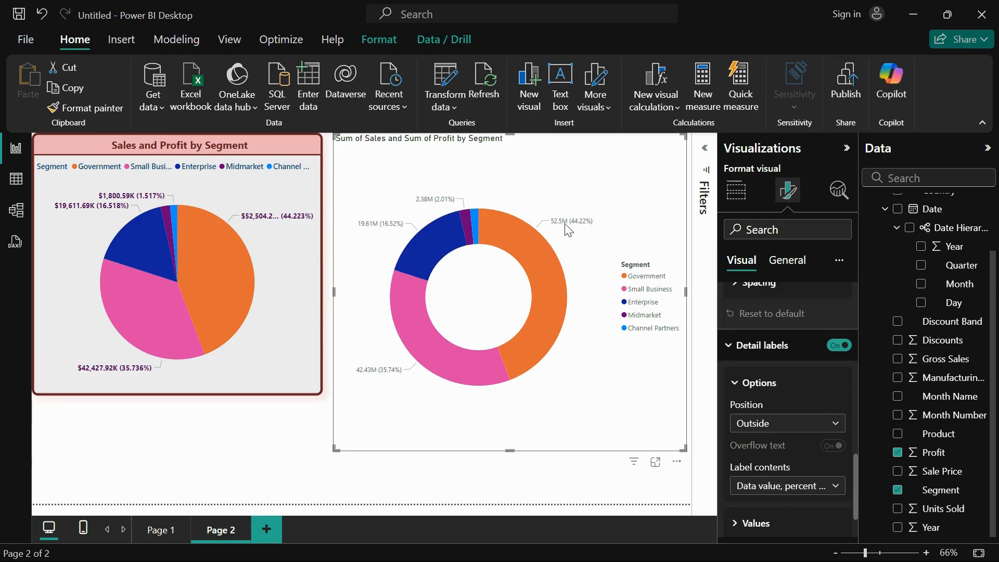
- Try Category, Data value and Percent of total as the contents of the donut chart's detail labels
{"action": "left_click", "coordinate": [788, 492]}
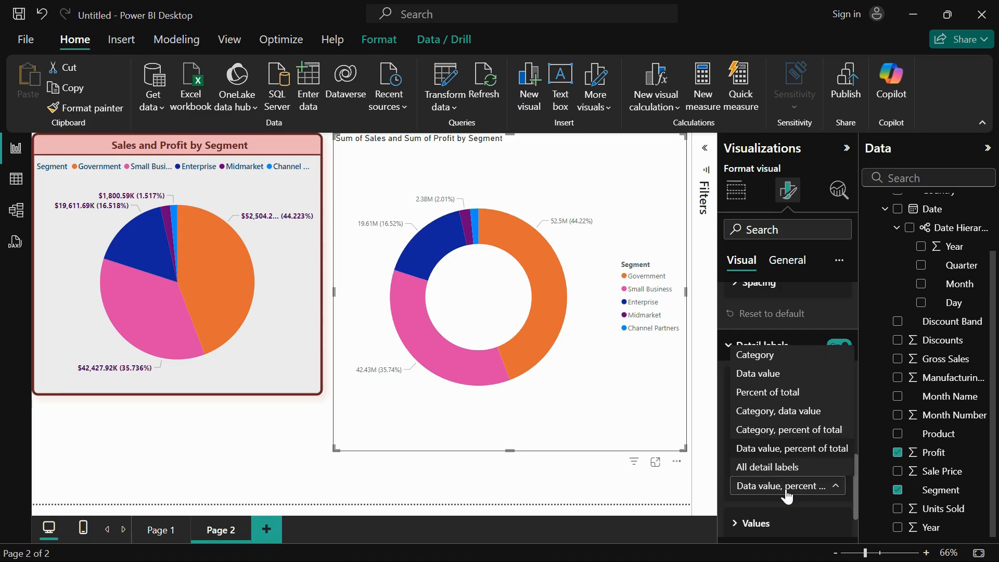
{"action": "left_click", "coordinate": [785, 358]}
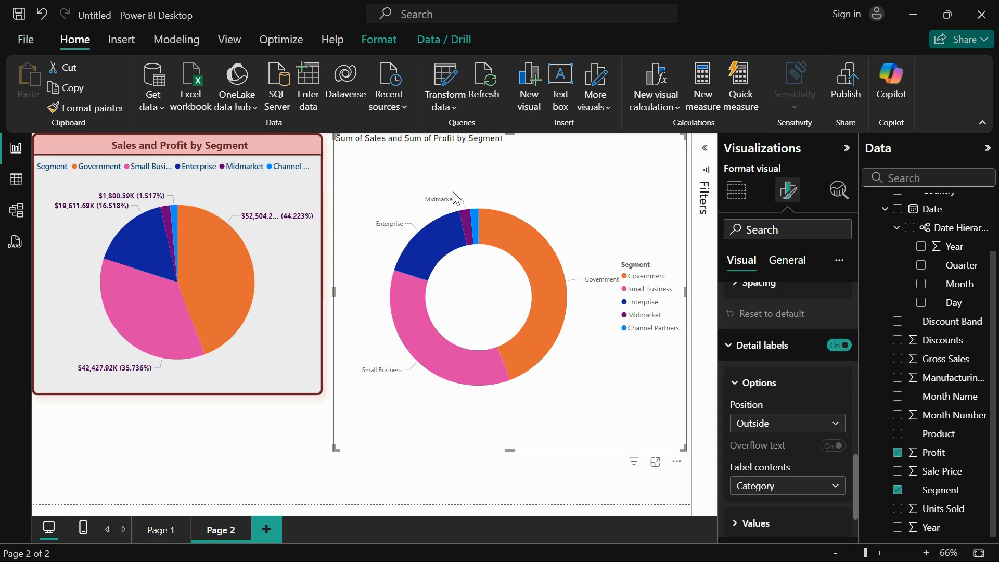
{"action": "left_click", "coordinate": [793, 492]}
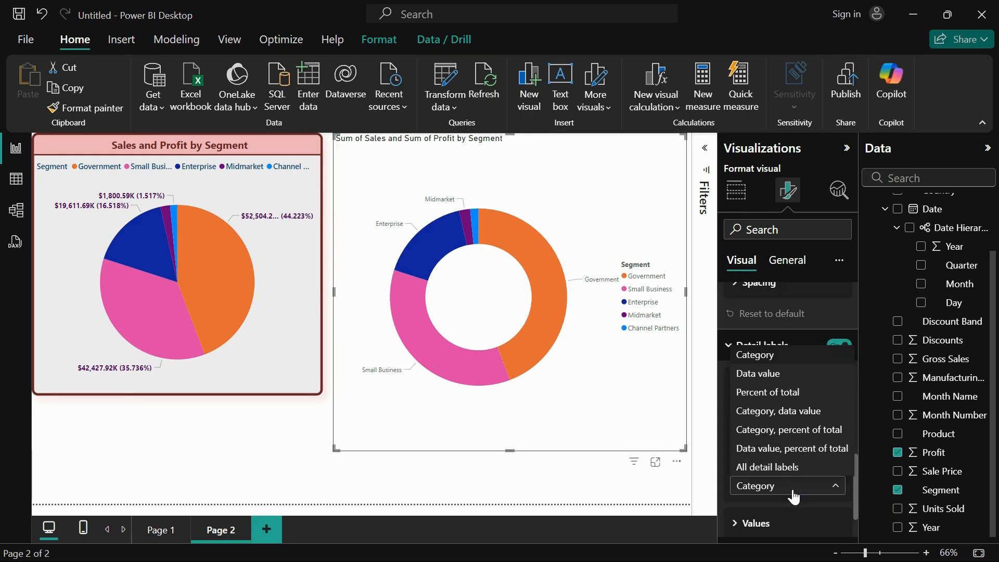
{"action": "left_click", "coordinate": [775, 372]}
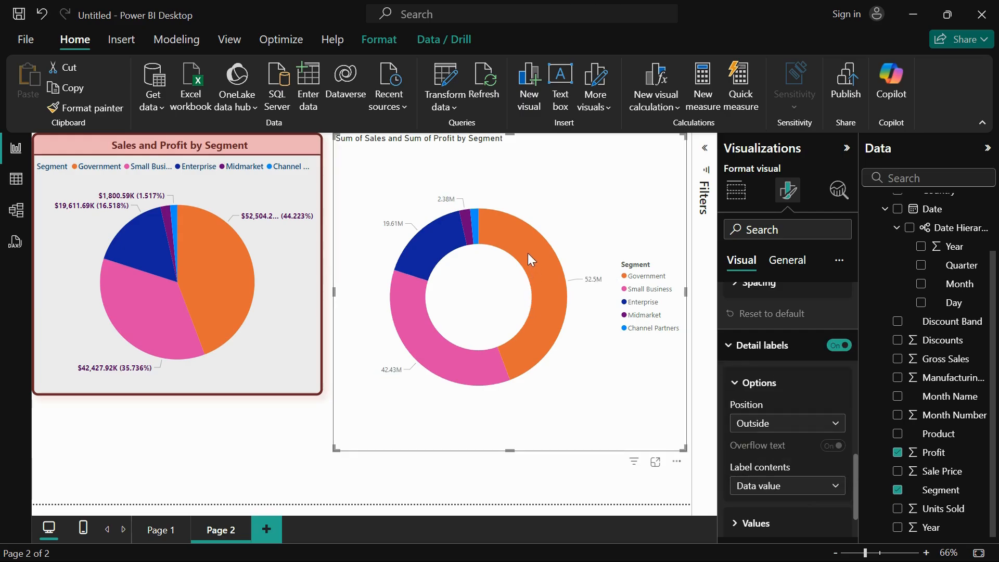
{"action": "left_click", "coordinate": [794, 491]}
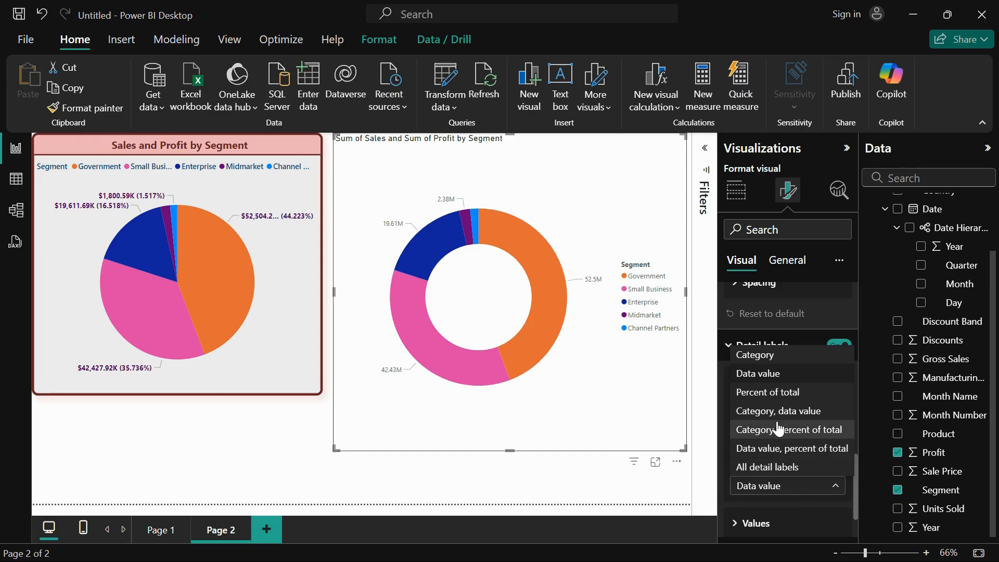
{"action": "left_click", "coordinate": [774, 391]}
- Try "Category, data value" for the detail labels' contents, and set them to "All detail labels"
{"action": "scroll", "coordinate": [775, 432], "scroll_direction": "down", "scroll_amount": 2}
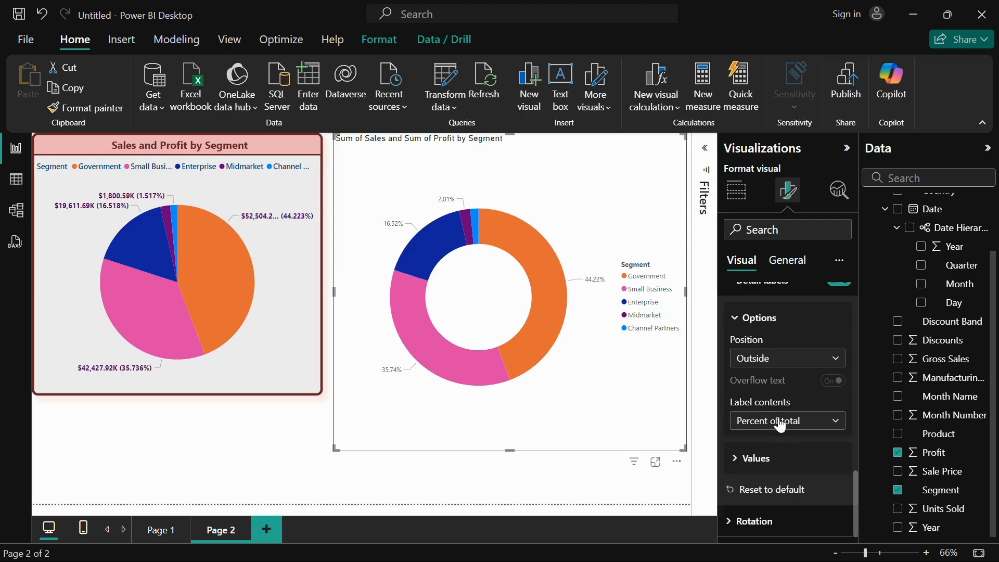
{"action": "left_click", "coordinate": [781, 423]}
{"action": "left_click", "coordinate": [780, 501]}
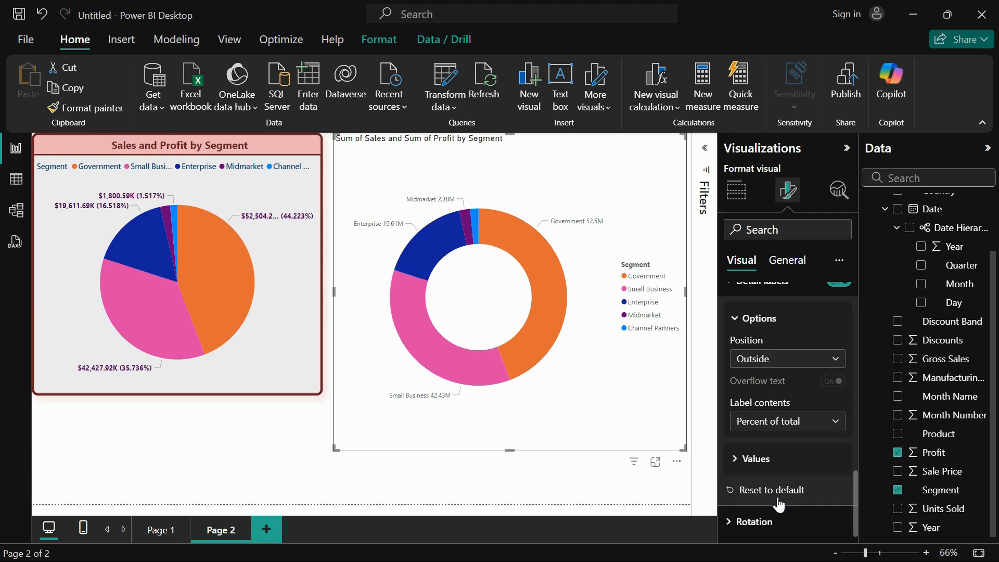
{"action": "left_click", "coordinate": [781, 428]}
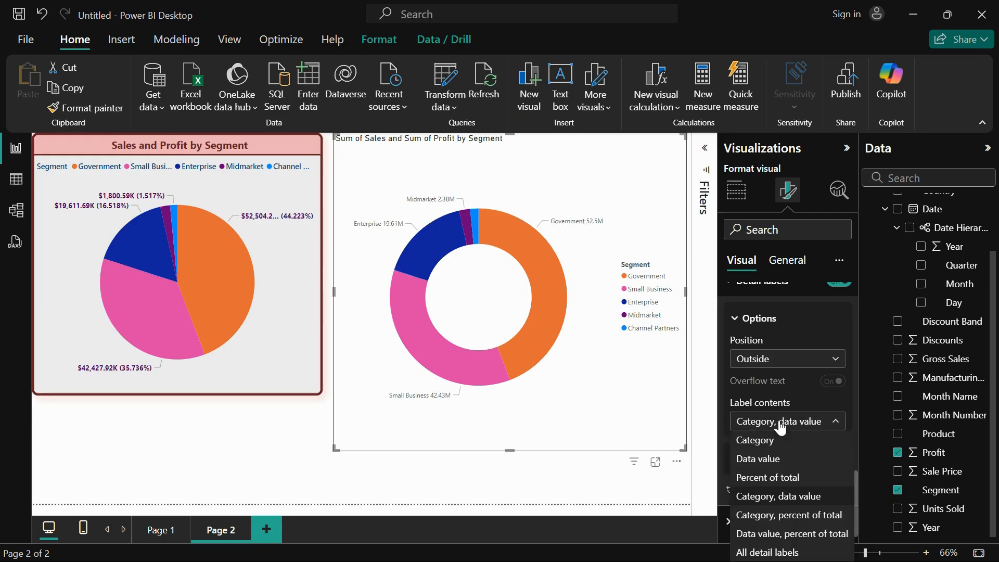
{"action": "left_click", "coordinate": [778, 550]}
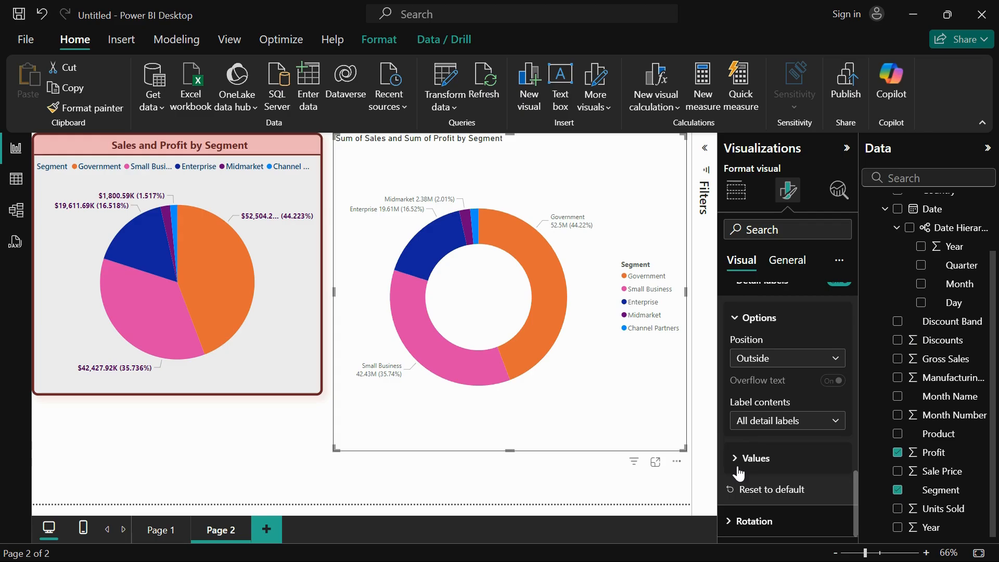
- Format the donut chart's detail label values with a heavier Segoe UI font variant, size 10, in dark red
{"action": "left_click", "coordinate": [763, 465]}
{"action": "scroll", "coordinate": [764, 466], "scroll_direction": "down", "scroll_amount": 3}
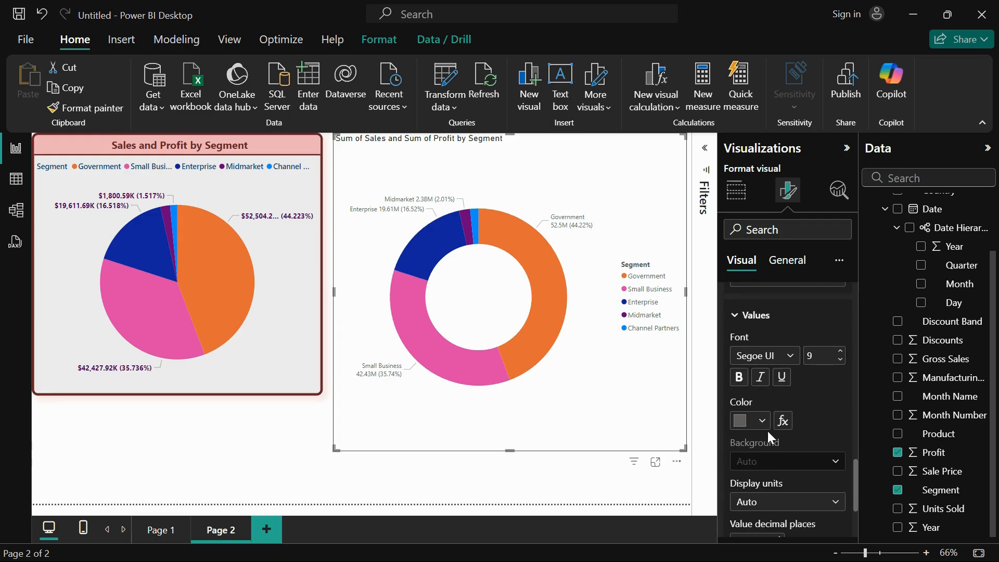
{"action": "left_click", "coordinate": [771, 356]}
{"action": "left_click", "coordinate": [786, 257]}
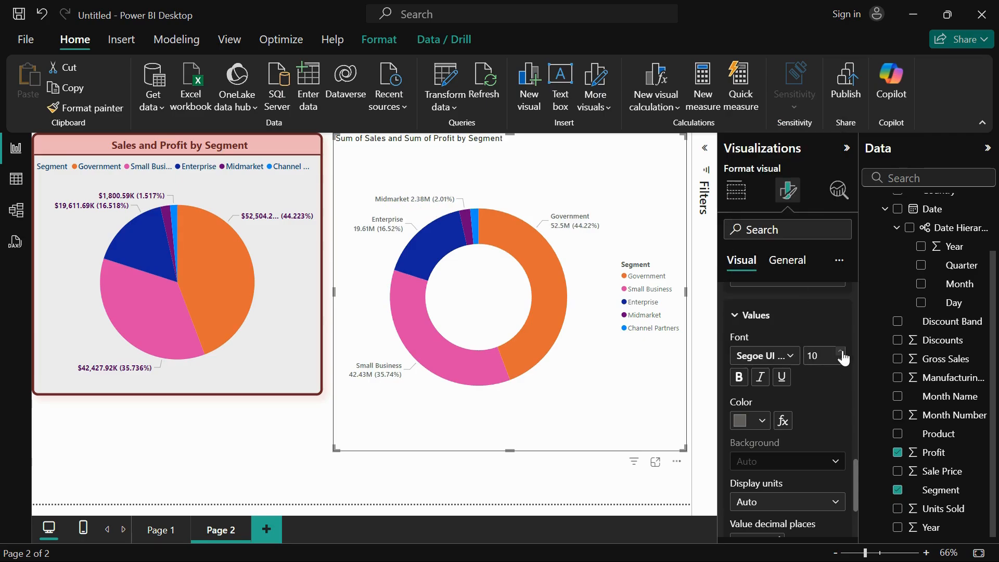
{"action": "left_click", "coordinate": [759, 422]}
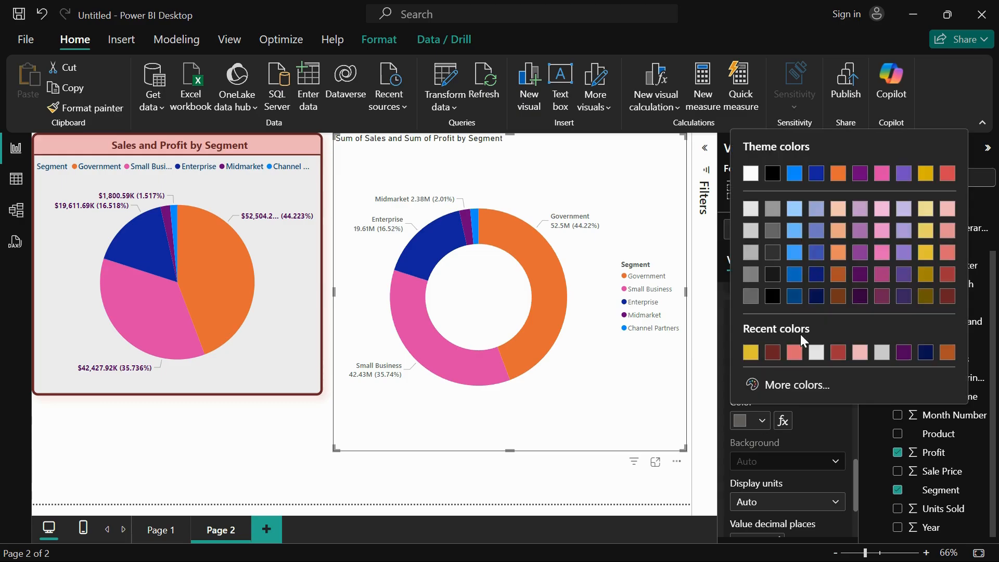
{"action": "left_click", "coordinate": [772, 355]}
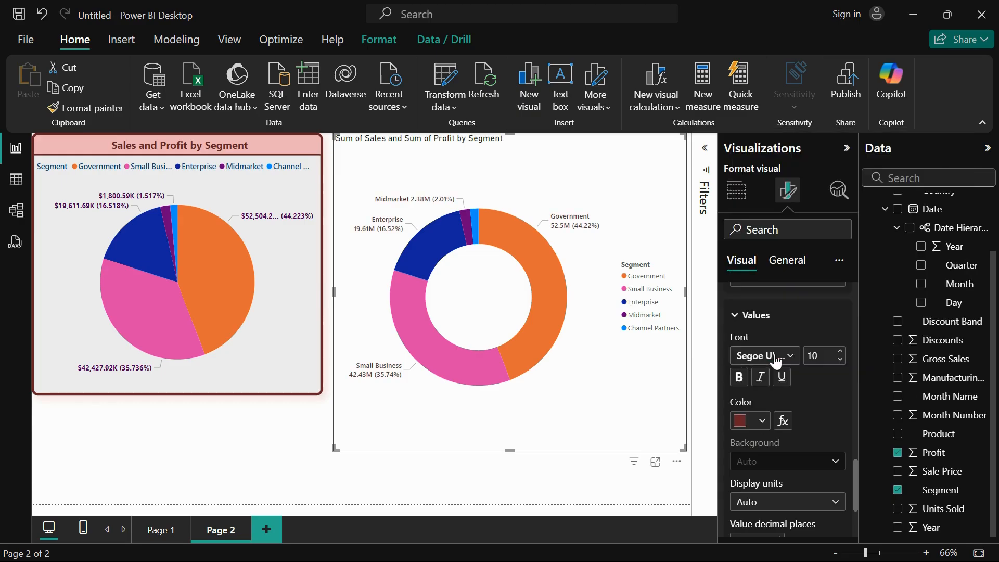
- Try None as the display units of the donut chart's detail label values, and set them back to Auto
{"action": "scroll", "coordinate": [781, 401], "scroll_direction": "down", "scroll_amount": 3}
{"action": "left_click", "coordinate": [782, 401]}
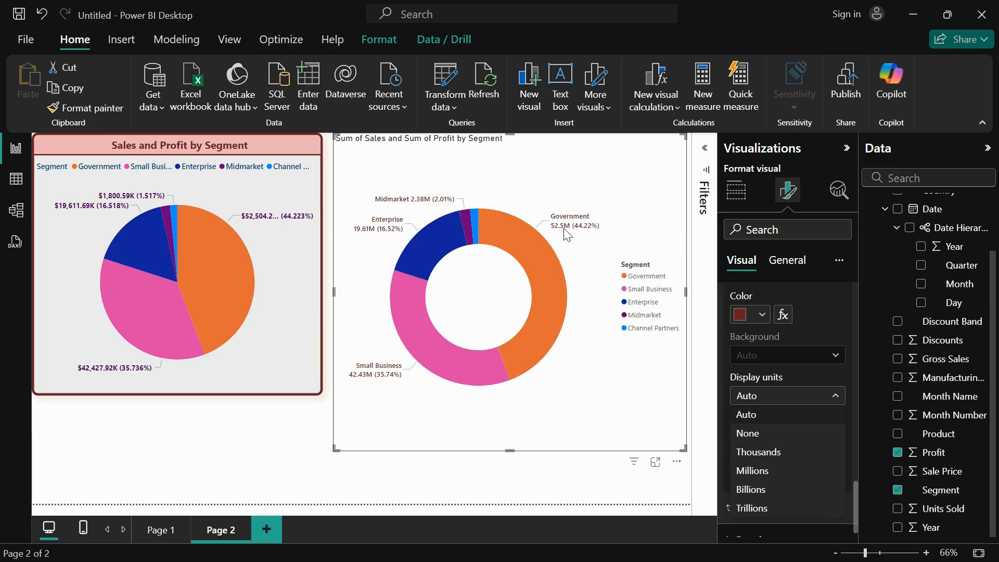
{"action": "left_click", "coordinate": [777, 432]}
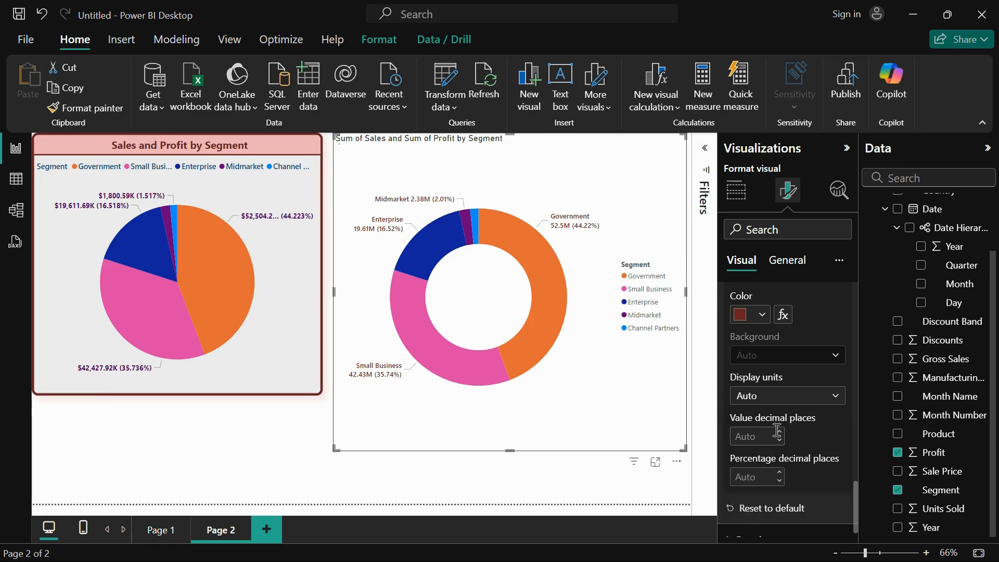
{"action": "left_click", "coordinate": [771, 407]}
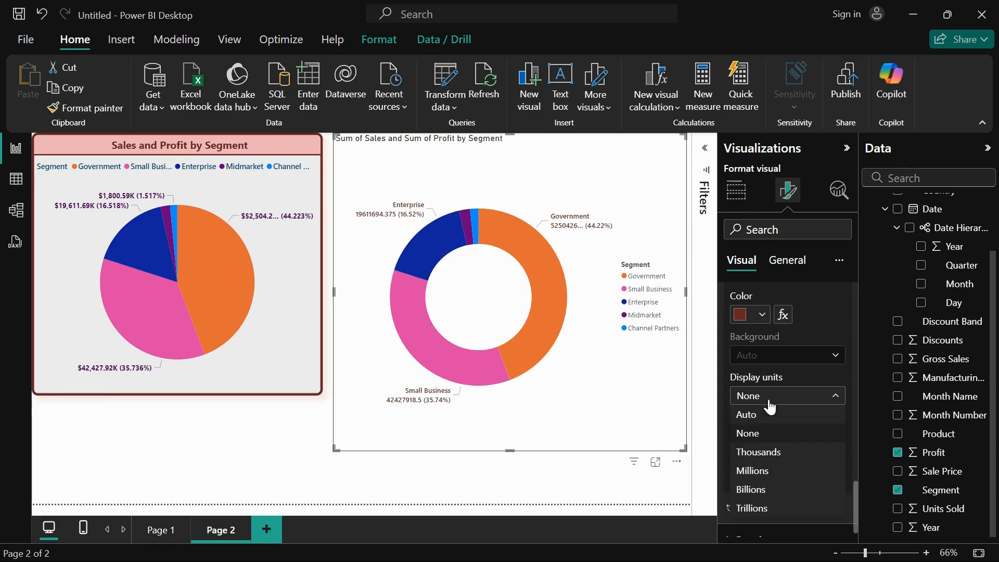
{"action": "left_click", "coordinate": [774, 448]}
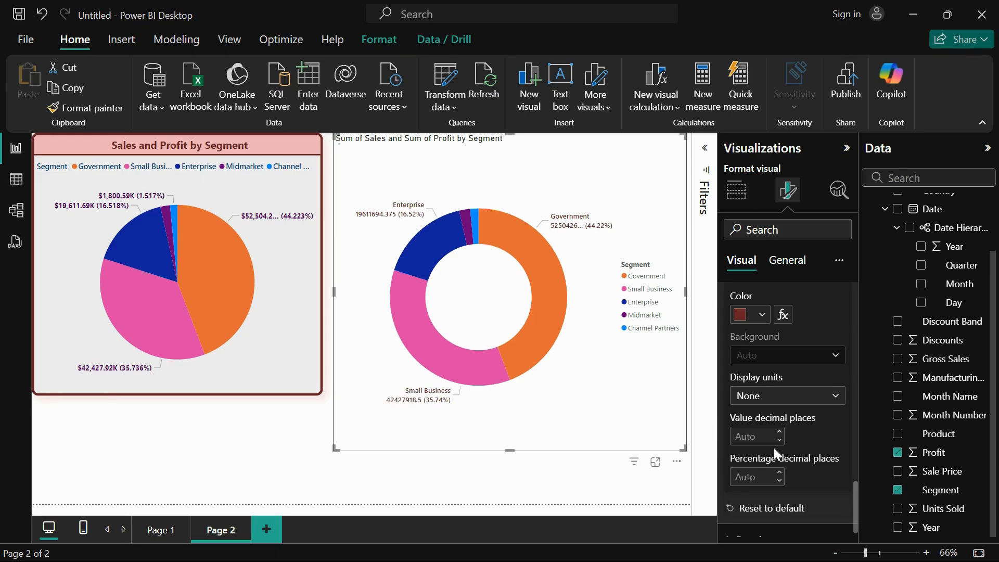
{"action": "left_click", "coordinate": [797, 398]}
{"action": "left_click", "coordinate": [774, 415]}
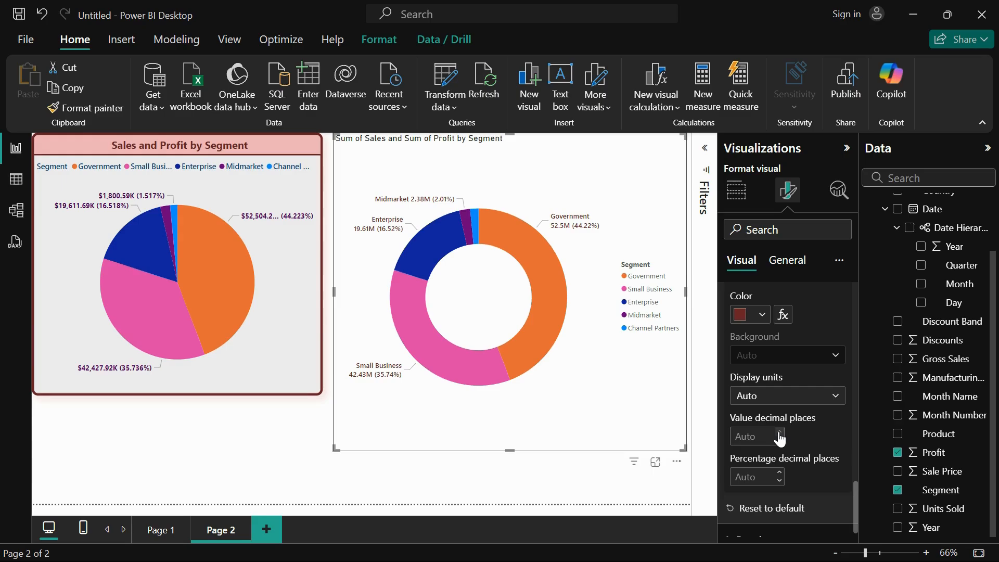
- Set the detail labels' value decimal places and percentage decimal places to 2 each
{"action": "left_click", "coordinate": [780, 433]}
{"action": "left_click", "coordinate": [780, 474]}
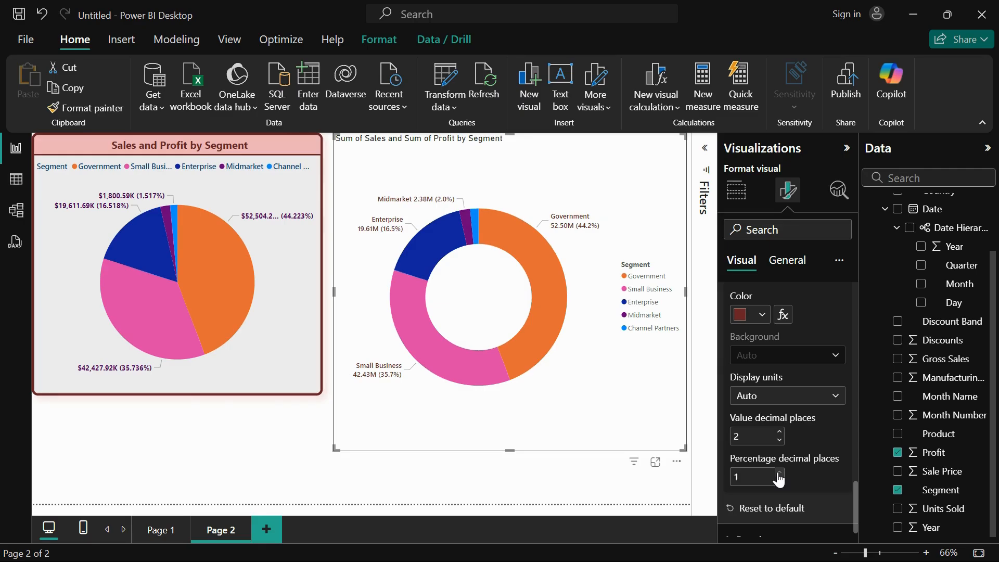
{"action": "left_click", "coordinate": [780, 481]}
{"action": "left_click", "coordinate": [779, 474]}
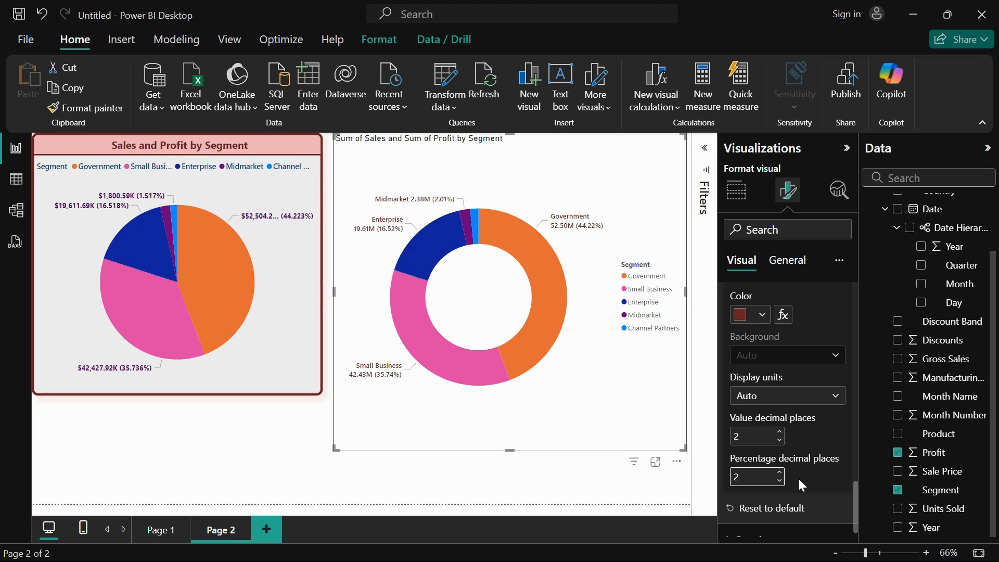
- Try rotating the donut chart's slices, including a 50° rotation, and reset the rotation to its default
{"action": "scroll", "coordinate": [798, 479], "scroll_direction": "down", "scroll_amount": 1}
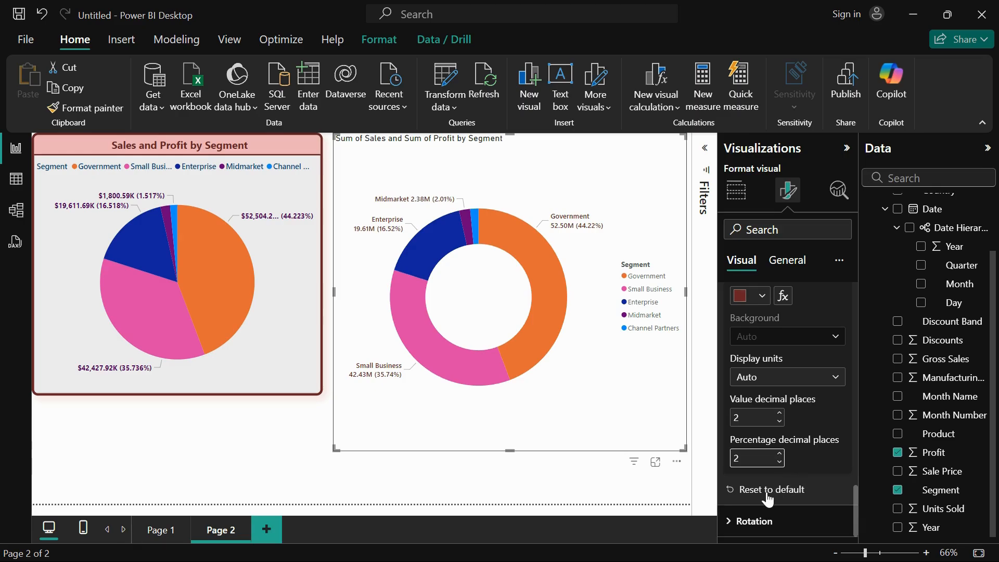
{"action": "left_click", "coordinate": [753, 522]}
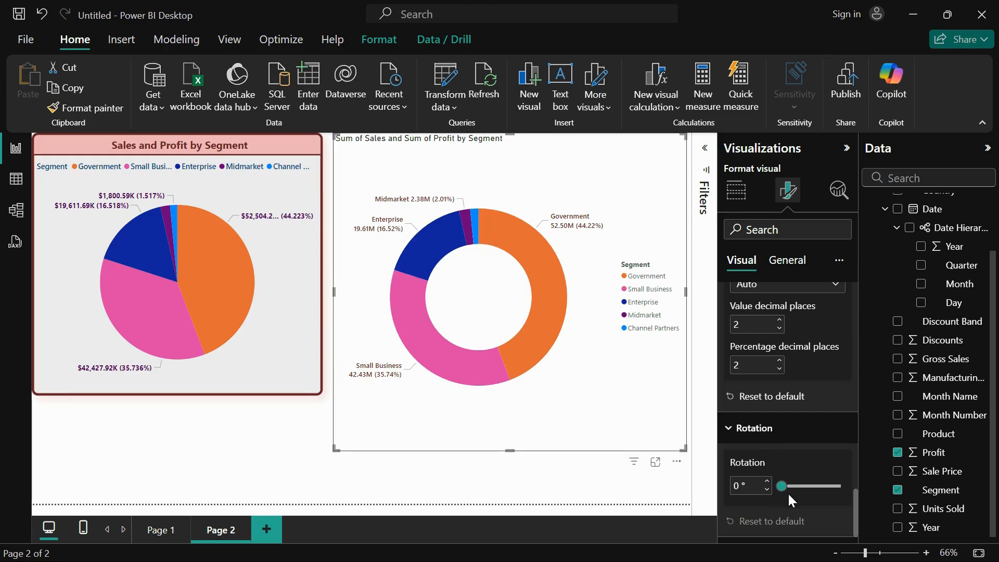
{"action": "mouse_move", "coordinate": [785, 486]}
{"action": "left_mouse_down"}
{"action": "mouse_move", "coordinate": [797, 487]}
{"action": "mouse_move", "coordinate": [781, 488]}
{"action": "left_mouse_up"}
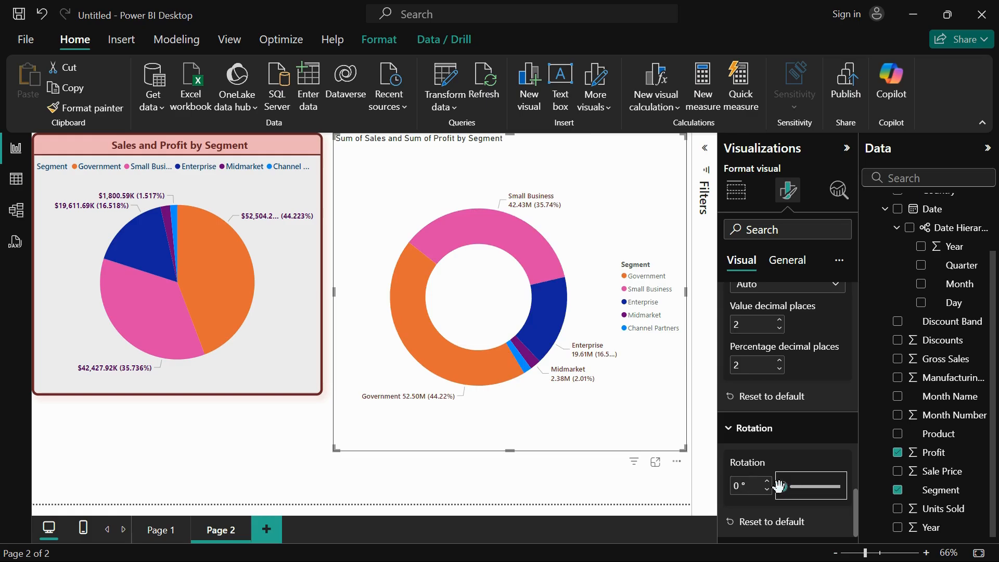
{"action": "left_click", "coordinate": [739, 486]}
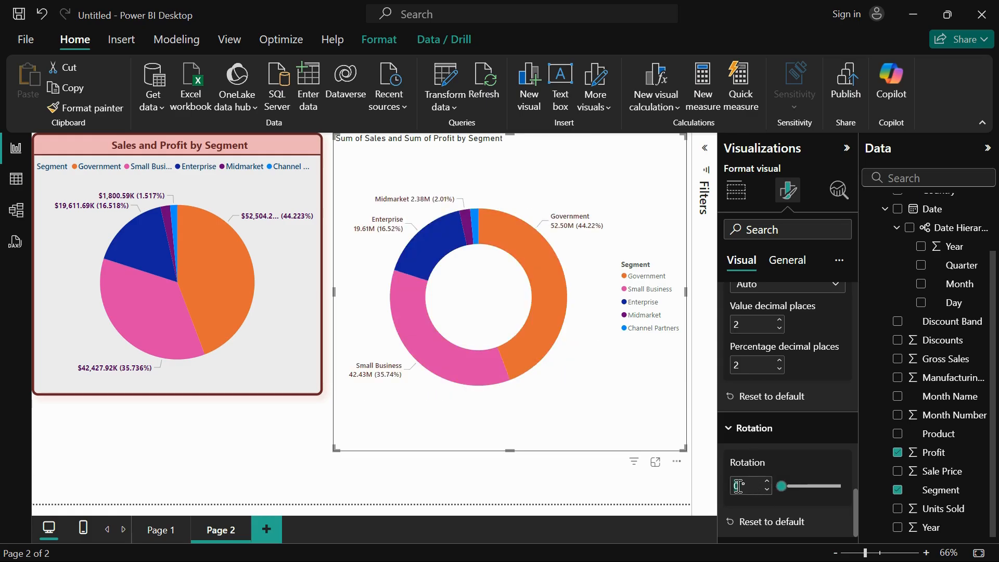
{"action": "type", "text": "50"}
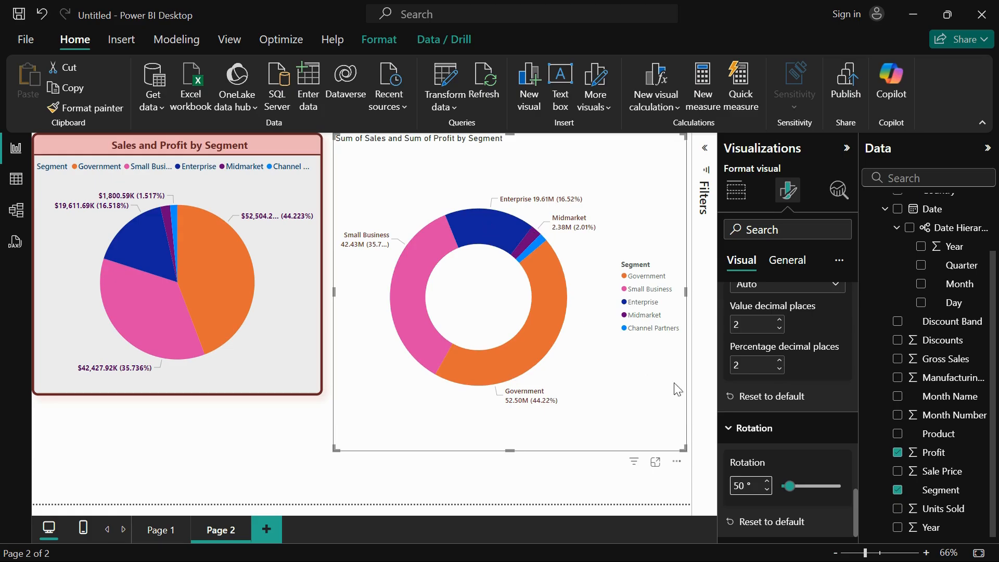
{"action": "left_click", "coordinate": [763, 521]}
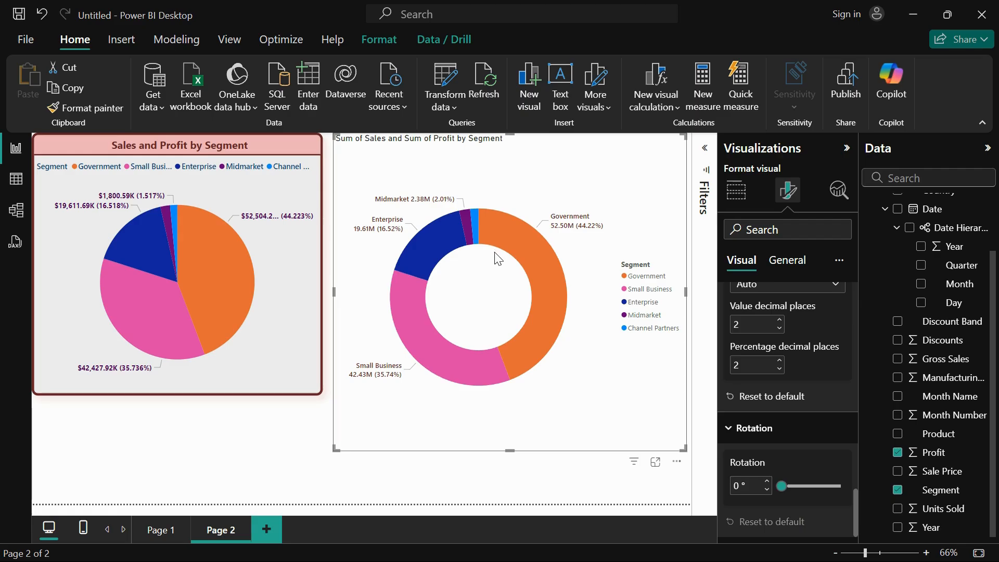
- Set the donut chart visual's height to 700 and its width to 696
{"action": "left_click", "coordinate": [787, 263]}
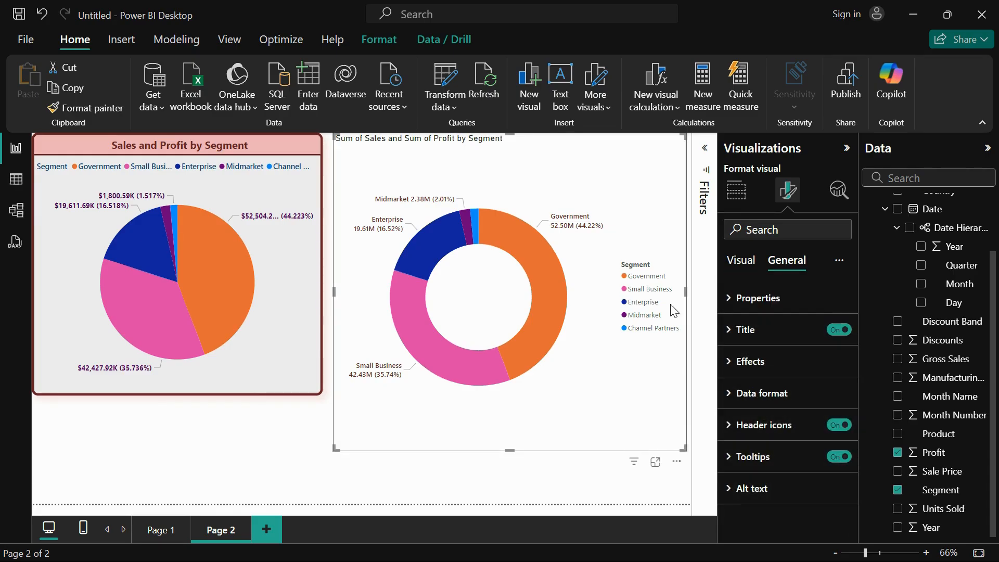
{"action": "mouse_move", "coordinate": [558, 320]}
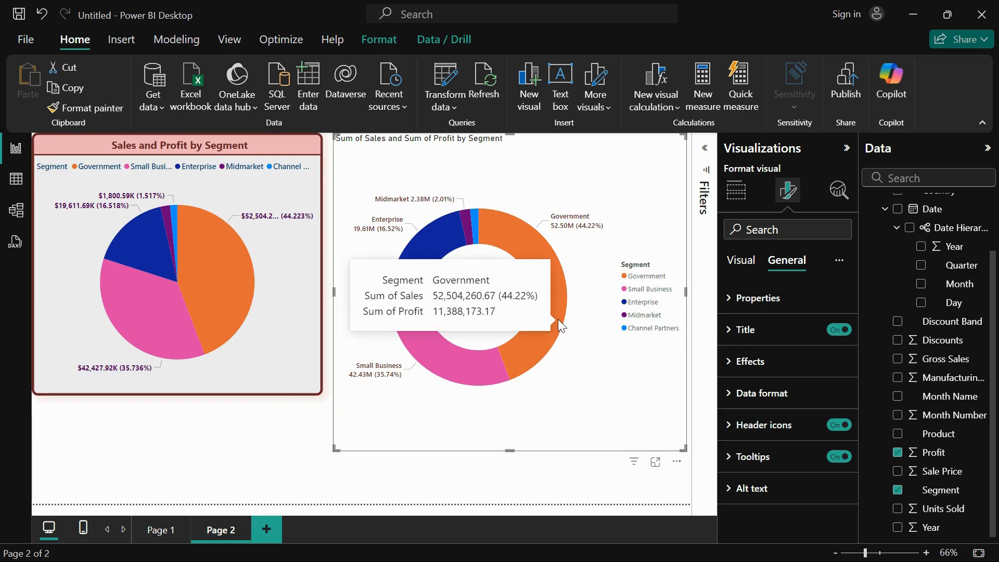
{"action": "left_click", "coordinate": [755, 296]}
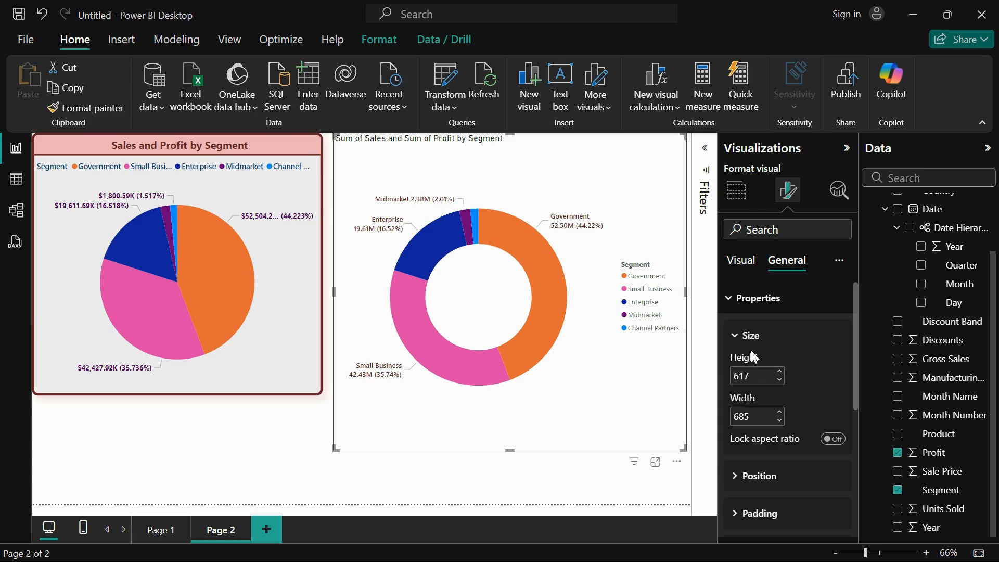
{"action": "double_click", "coordinate": [746, 375]}
{"action": "type", "text": "7"}
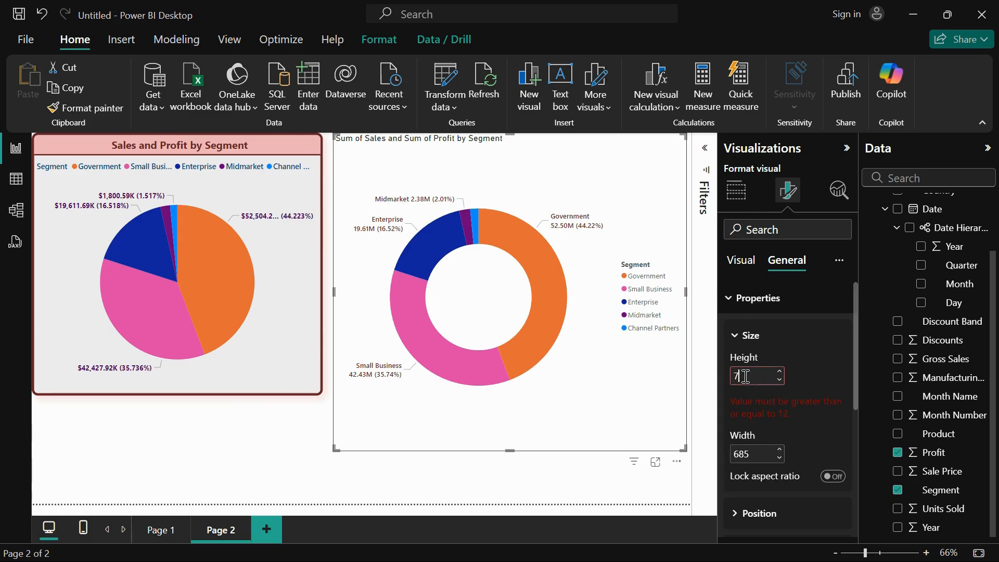
{"action": "type", "text": "00"}
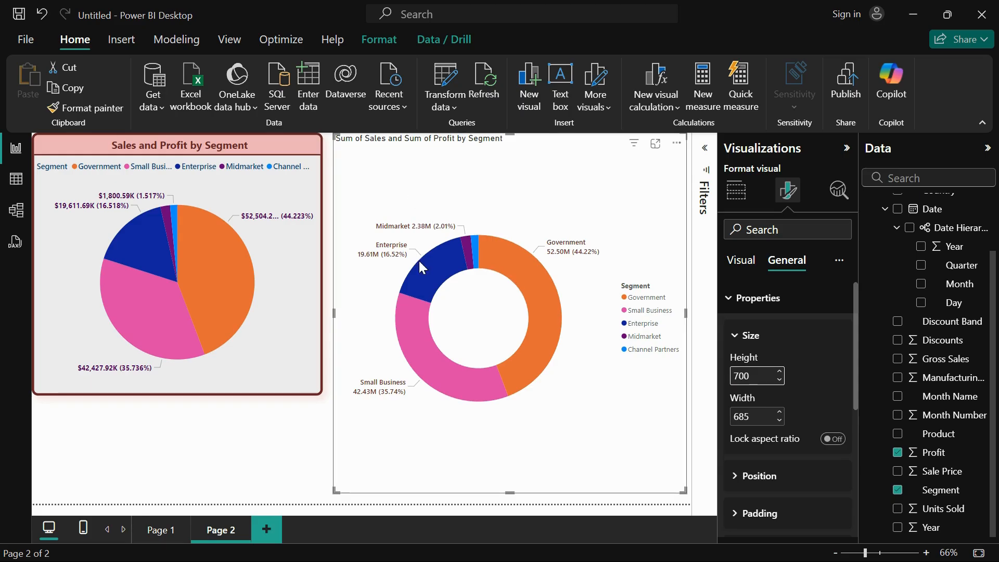
{"action": "double_click", "coordinate": [746, 420]}
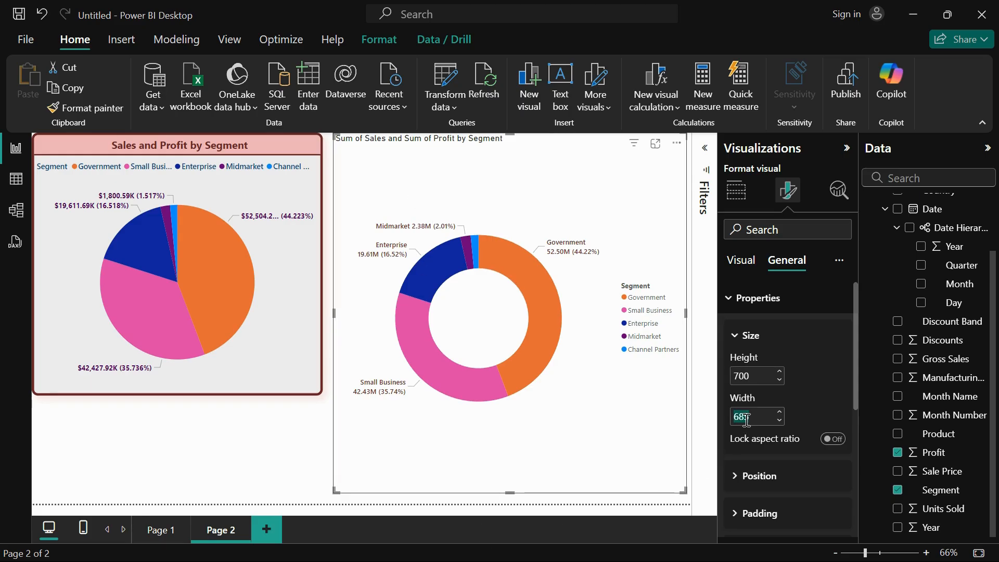
{"action": "type", "text": "690"}
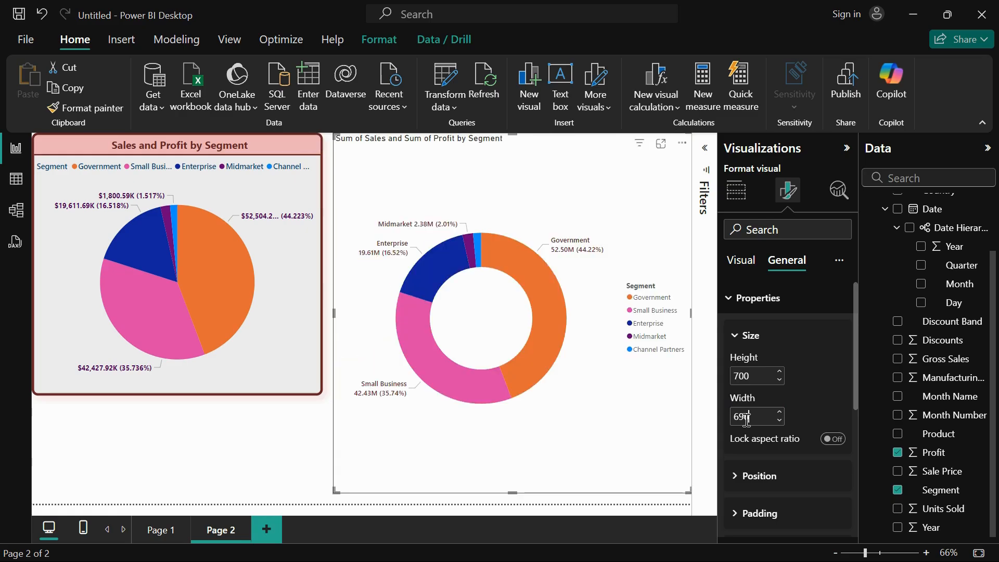
- Position the donut chart at 580 horizontally and 20 vertically on the report page
{"action": "left_click", "coordinate": [764, 476]}
{"action": "scroll", "coordinate": [769, 481], "scroll_direction": "down", "scroll_amount": 3}
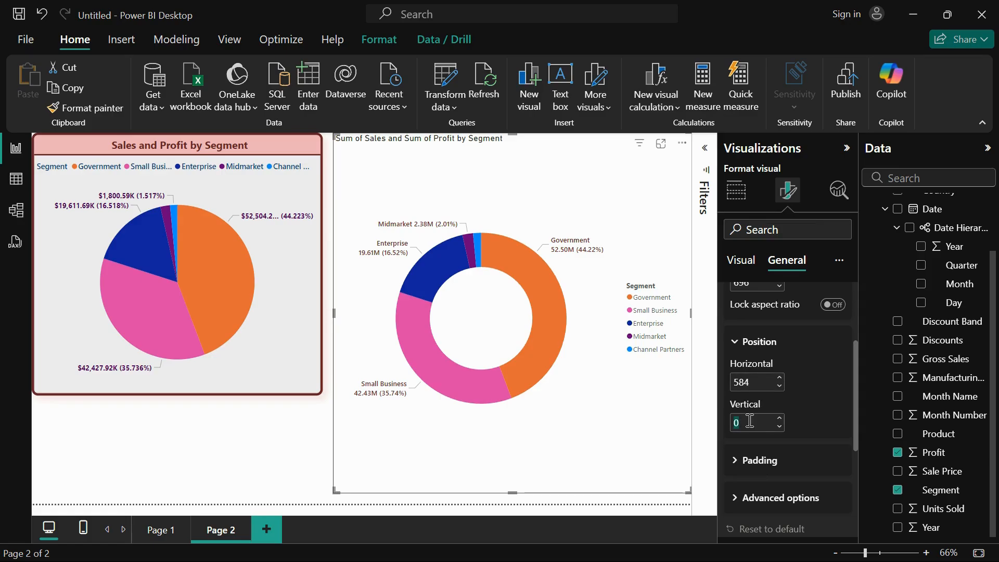
{"action": "type", "text": "20"}
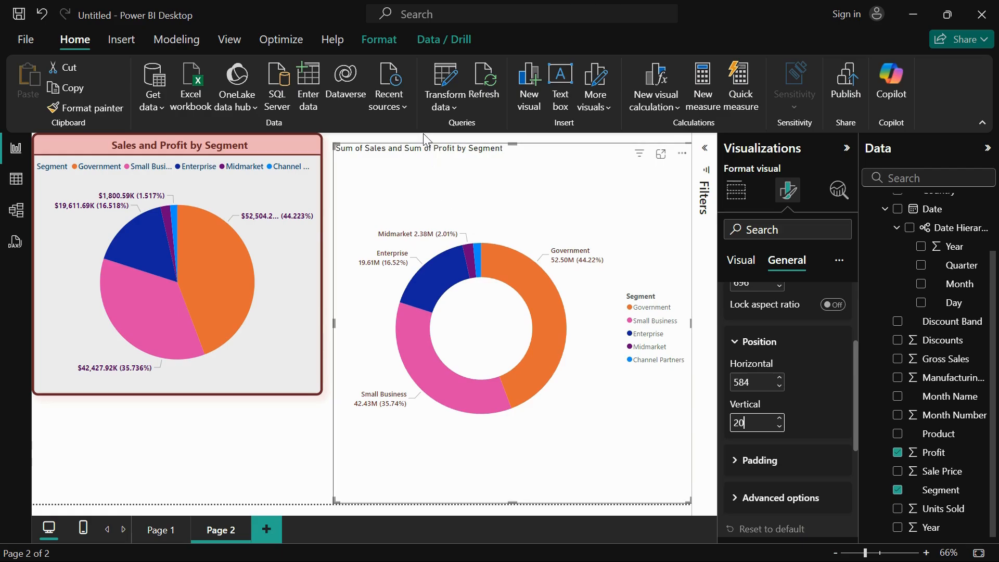
{"action": "left_click", "coordinate": [745, 381]}
{"action": "type", "text": "580"}
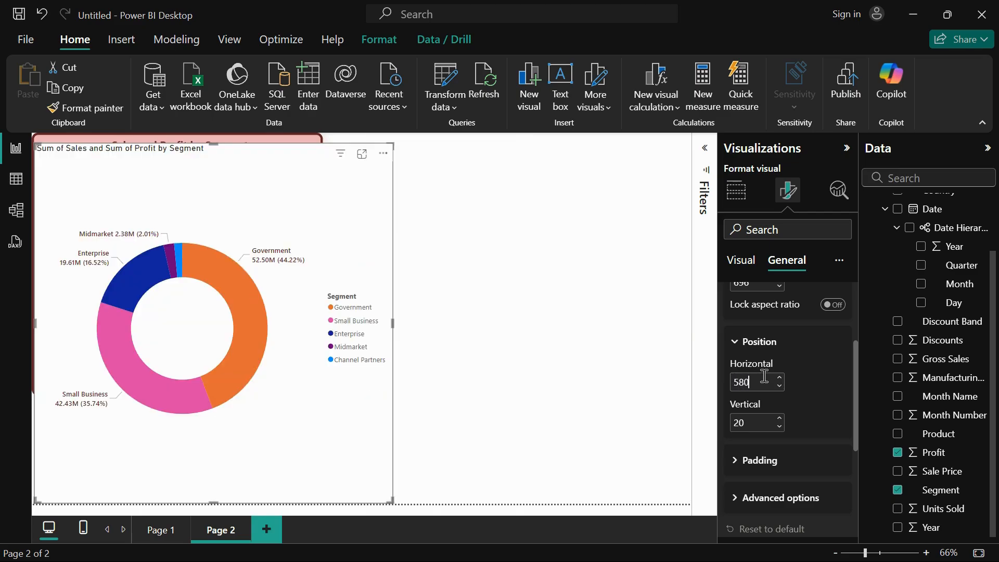
{"action": "key", "text": "Return"}
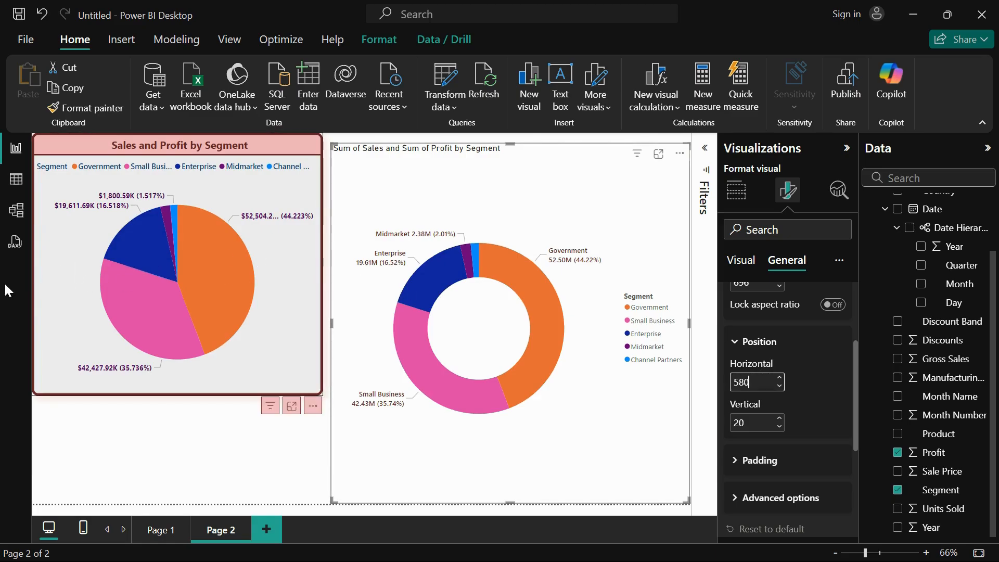
- Set the donut chart's top padding to 5 px
{"action": "left_click", "coordinate": [787, 460]}
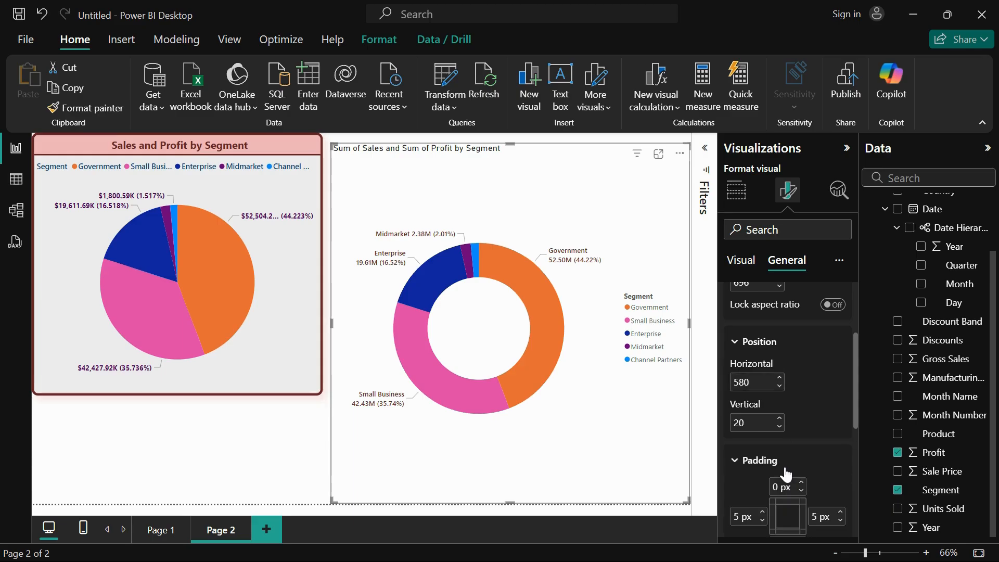
{"action": "scroll", "coordinate": [785, 474], "scroll_direction": "down", "scroll_amount": 1}
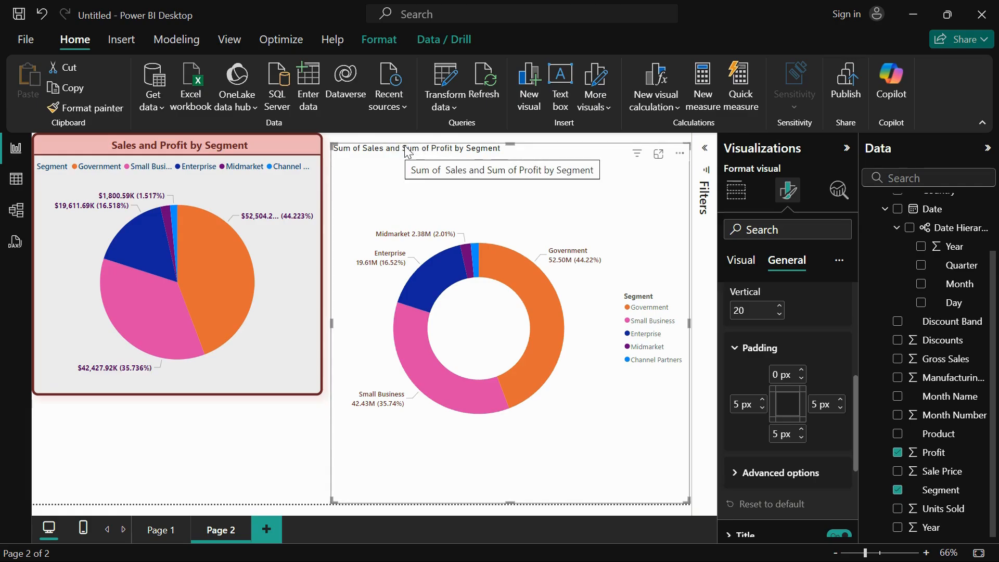
{"action": "left_click", "coordinate": [777, 375]}
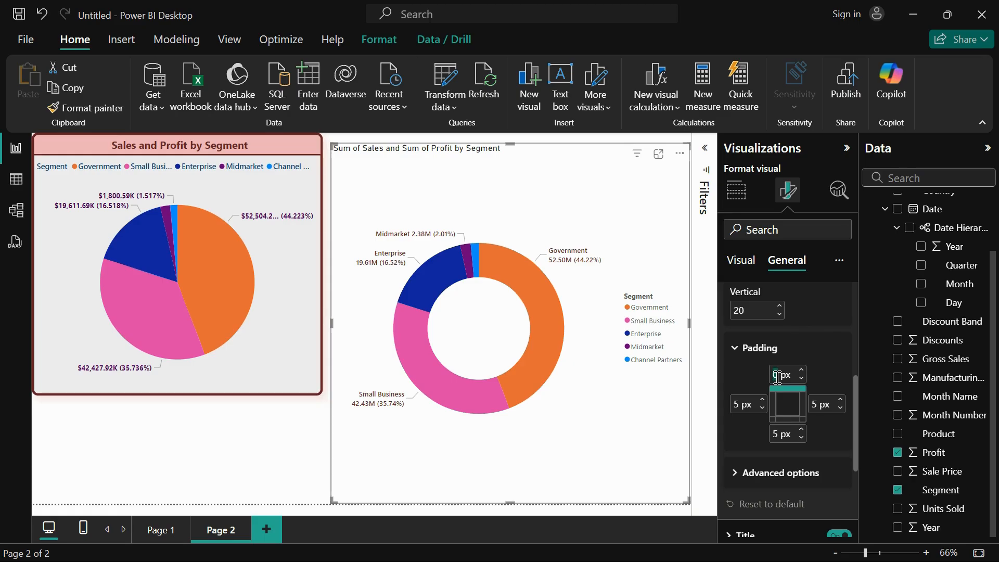
{"action": "type", "text": "5"}
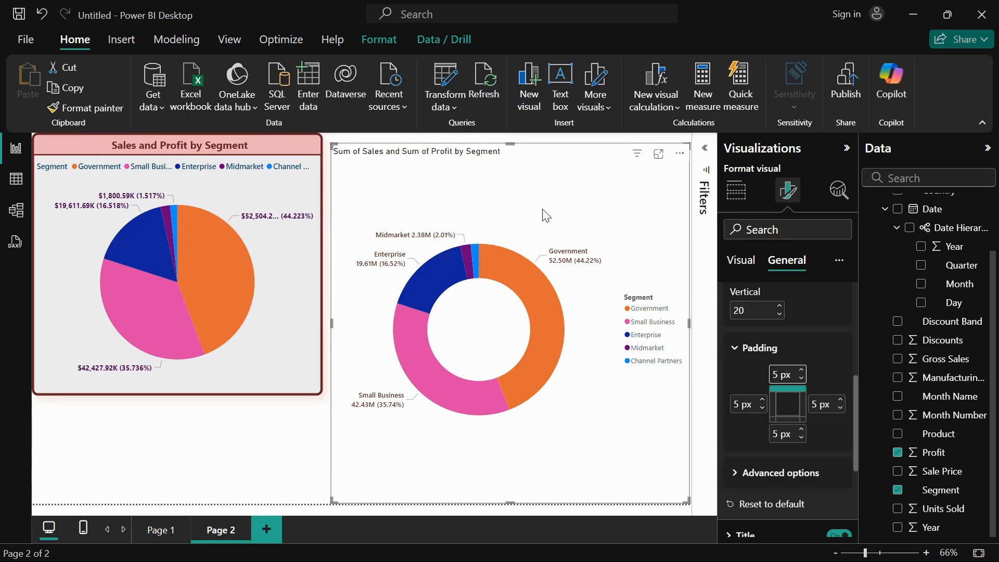
{"action": "left_click", "coordinate": [781, 375]}
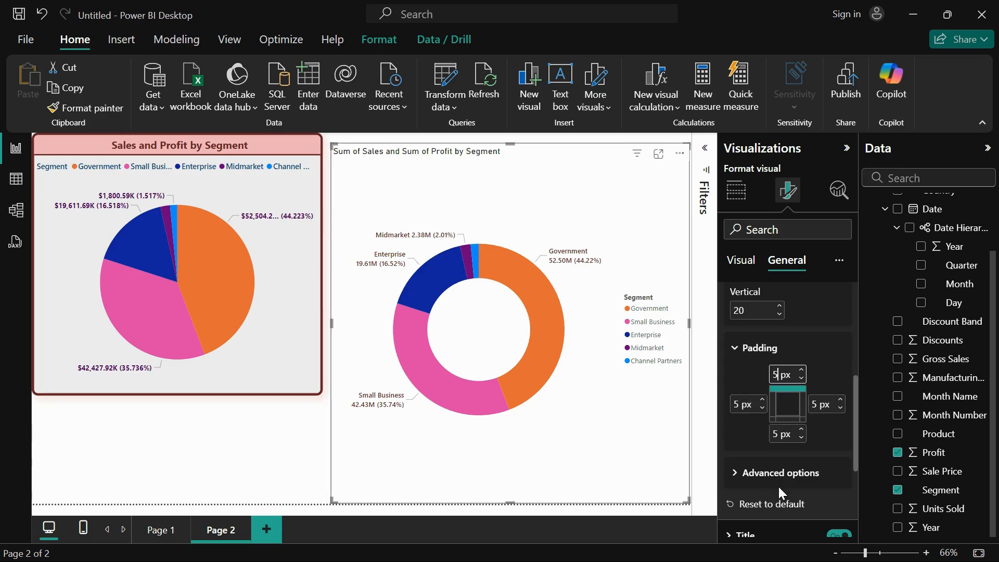
- Shorten the donut chart's title text to "Sales and Profit by Segment"
{"action": "scroll", "coordinate": [747, 396], "scroll_direction": "down", "scroll_amount": 3}
{"action": "left_click", "coordinate": [746, 385]}
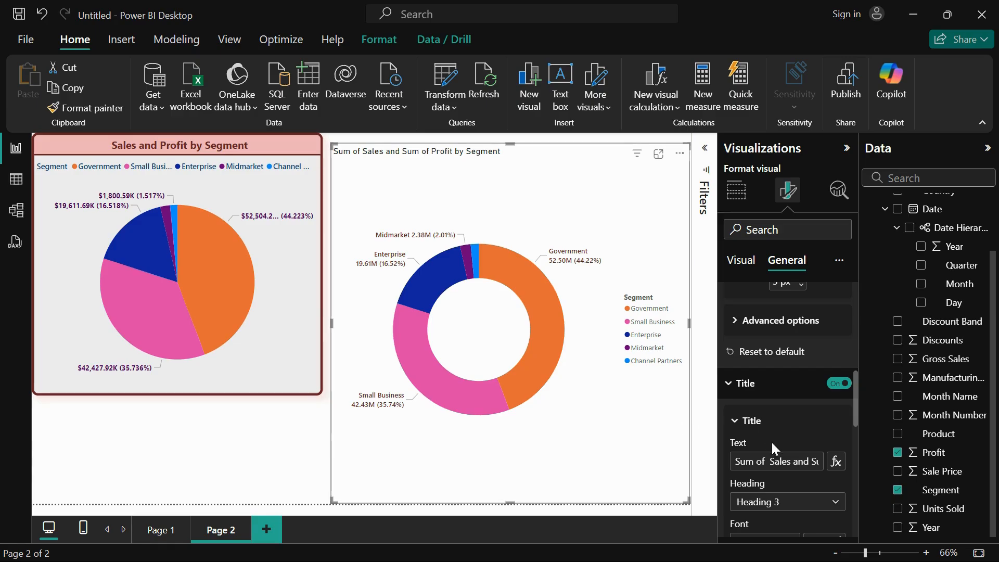
{"action": "left_click_drag", "start_coordinate": [773, 461], "coordinate": [808, 461]}
{"action": "key", "text": "BackSpace"}
{"action": "key", "text": "BackSpace"}
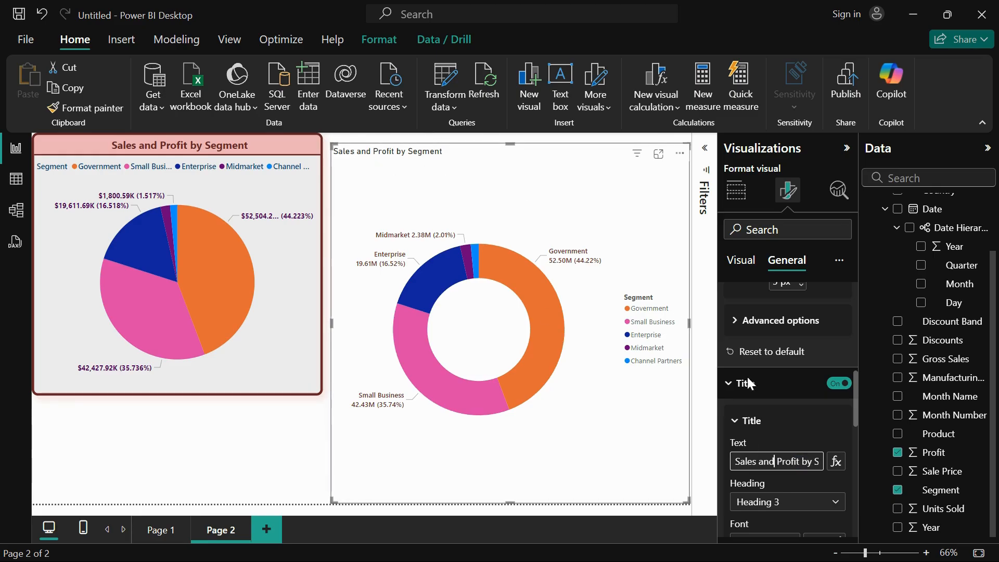
- Set the donut chart's title font to Segoe UI Bold at size 16
{"action": "scroll", "coordinate": [789, 481], "scroll_direction": "down", "scroll_amount": 3}
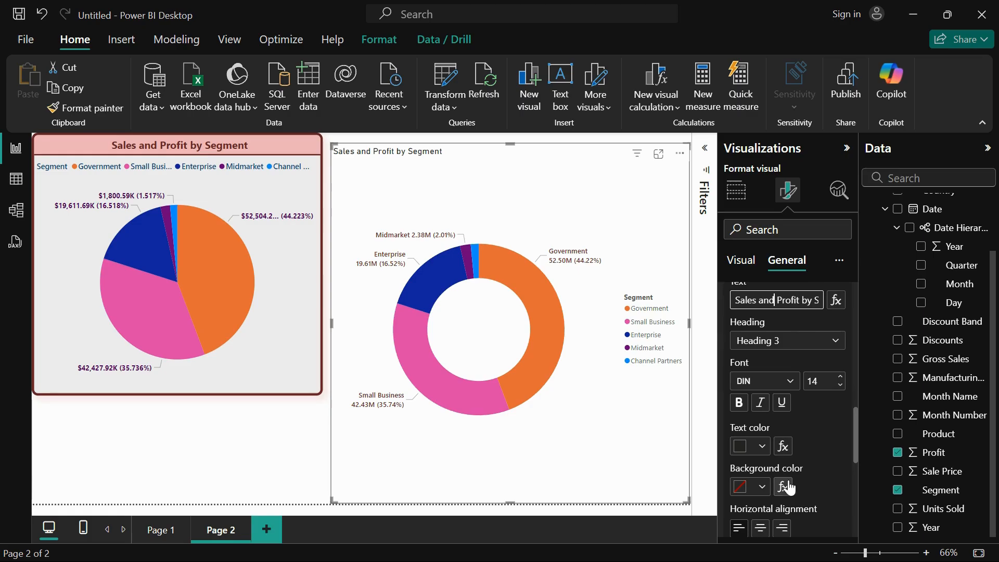
{"action": "left_click", "coordinate": [783, 382]}
{"action": "scroll", "coordinate": [786, 336], "scroll_direction": "down", "scroll_amount": 3}
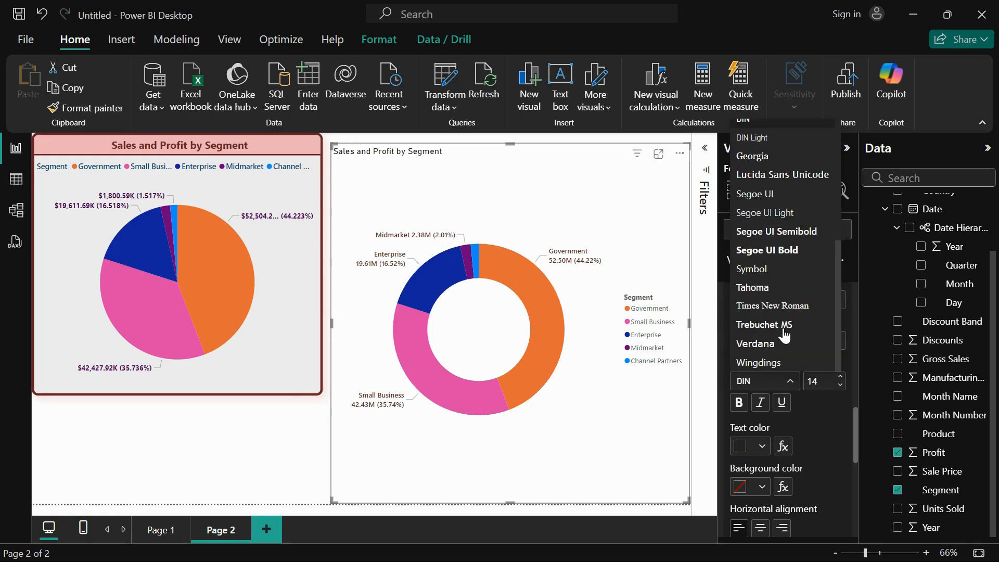
{"action": "left_click", "coordinate": [782, 251]}
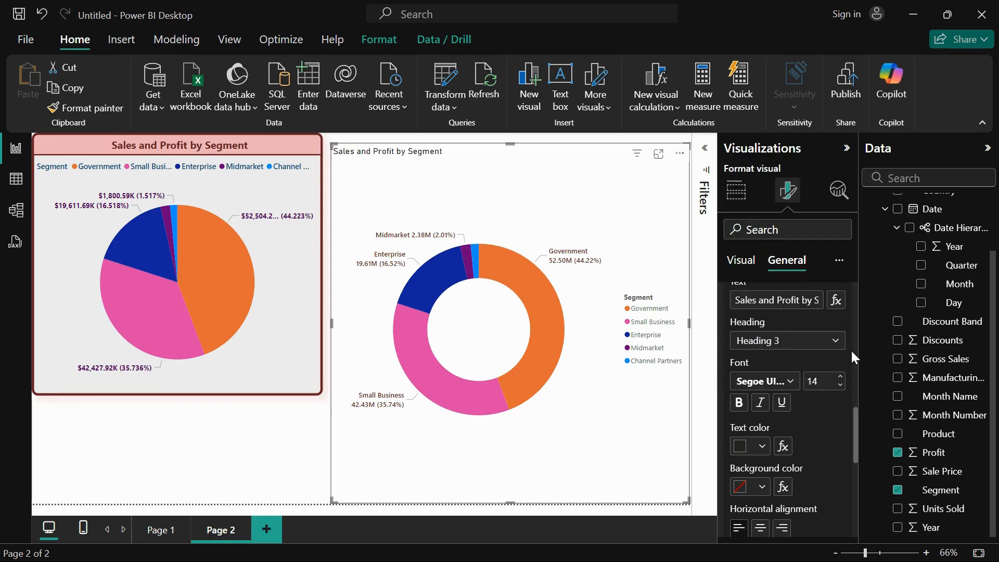
{"action": "left_click", "coordinate": [839, 378]}
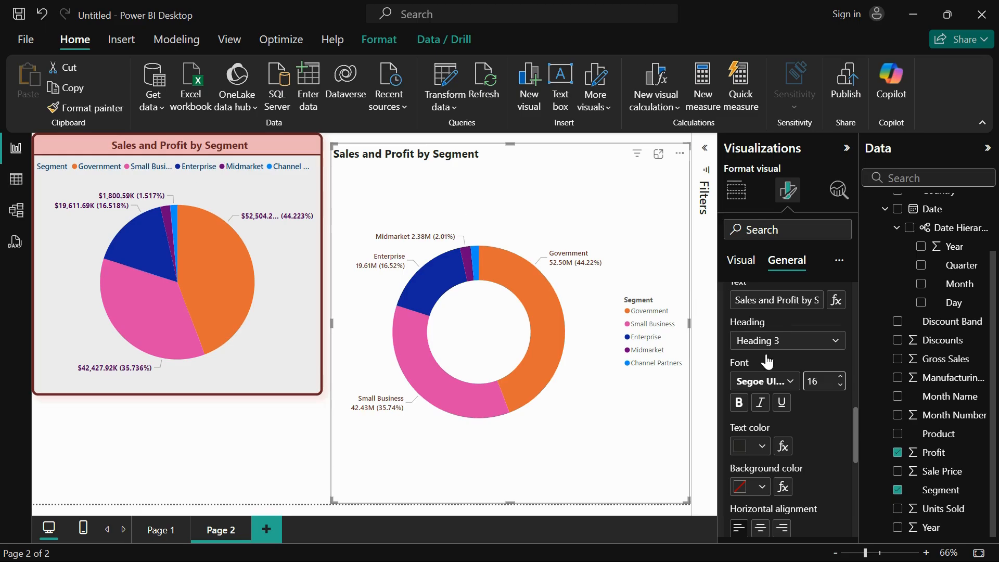
- Format the donut chart's title with dark red (#6b2328) text, a light pink background and centered horizontal alignment
{"action": "left_click", "coordinate": [761, 447]}
{"action": "left_click", "coordinate": [755, 384]}
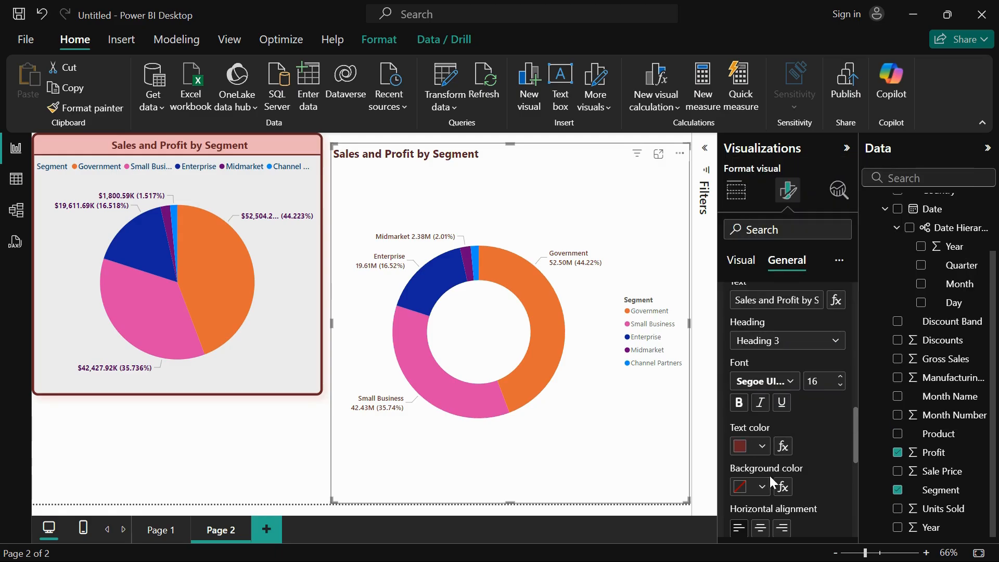
{"action": "left_click", "coordinate": [764, 490]}
{"action": "left_click", "coordinate": [949, 247]}
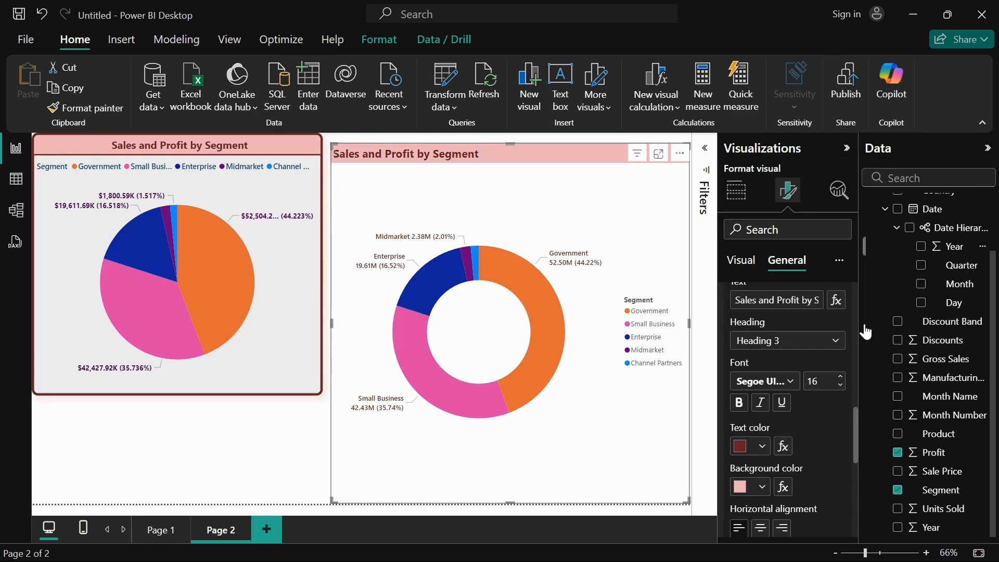
{"action": "scroll", "coordinate": [827, 439], "scroll_direction": "down", "scroll_amount": 2}
{"action": "left_click", "coordinate": [761, 420]}
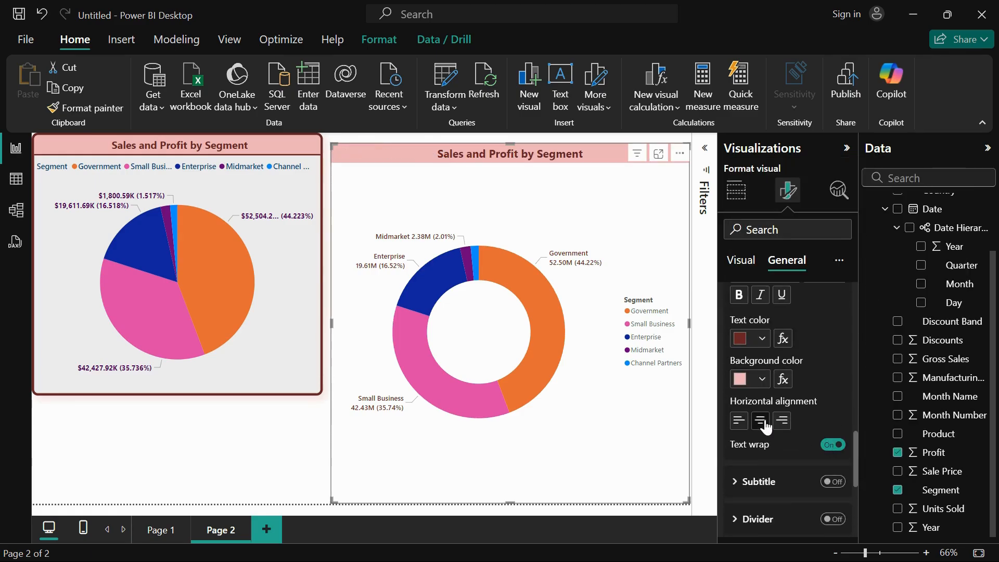
- Try a subtitle on the donut chart with the leading "Sum of" removed from its text, and switch the subtitle back off
{"action": "scroll", "coordinate": [780, 463], "scroll_direction": "down", "scroll_amount": 2}
{"action": "left_click", "coordinate": [833, 369]}
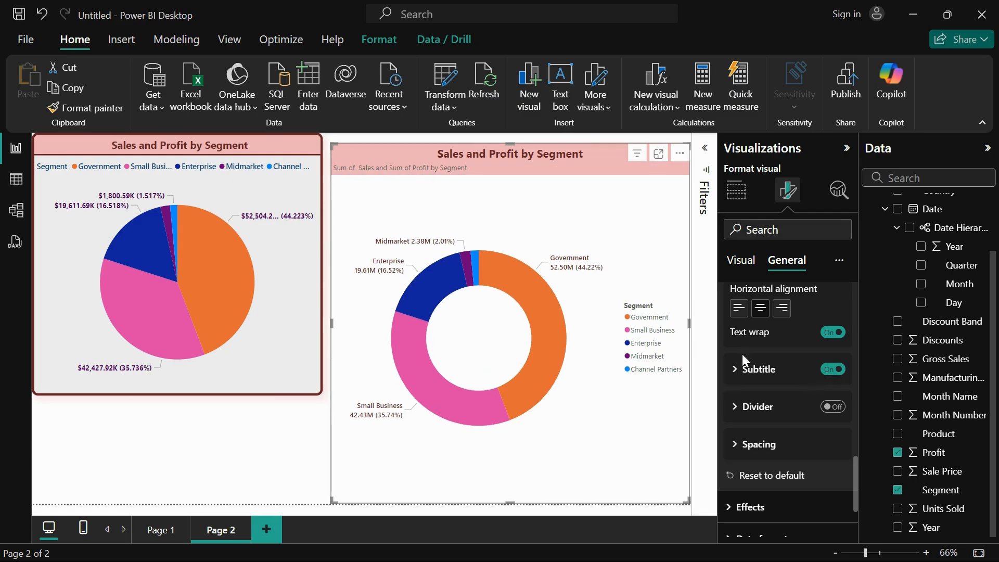
{"action": "left_click", "coordinate": [746, 370]}
{"action": "left_click_drag", "start_coordinate": [737, 410], "coordinate": [763, 411]}
{"action": "key", "text": "BackSpace"}
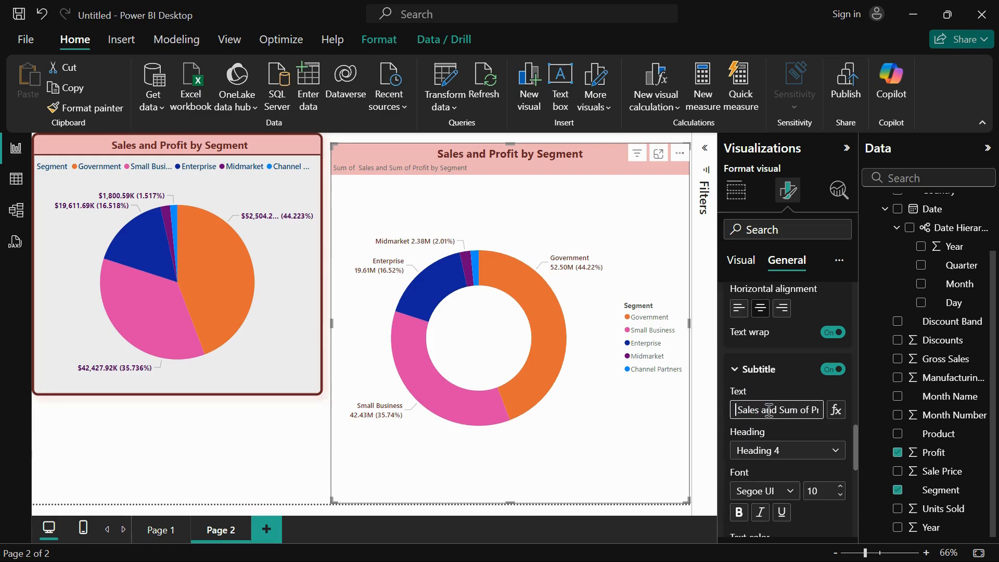
{"action": "scroll", "coordinate": [816, 492], "scroll_direction": "down", "scroll_amount": 3}
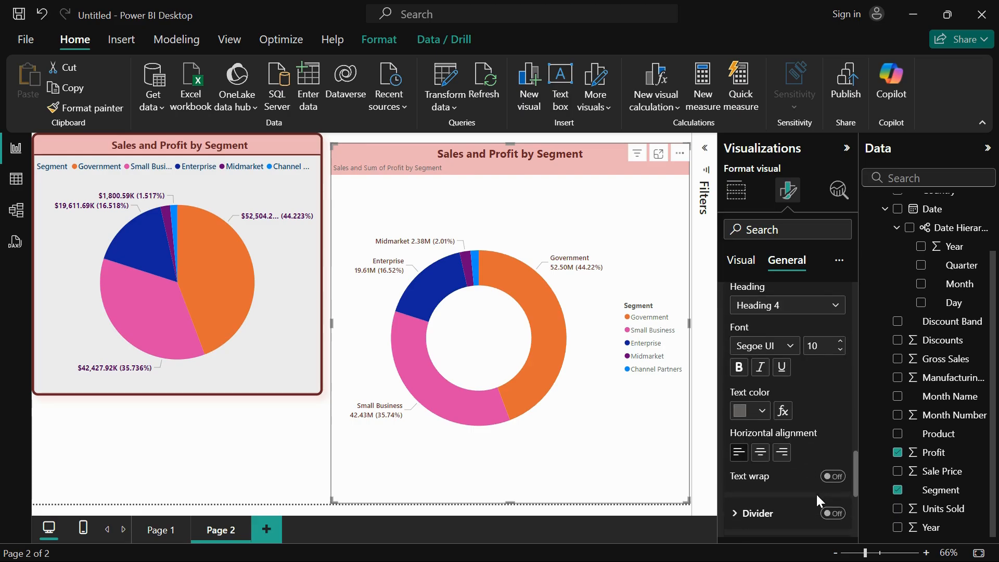
{"action": "scroll", "coordinate": [775, 445], "scroll_direction": "up", "scroll_amount": 4}
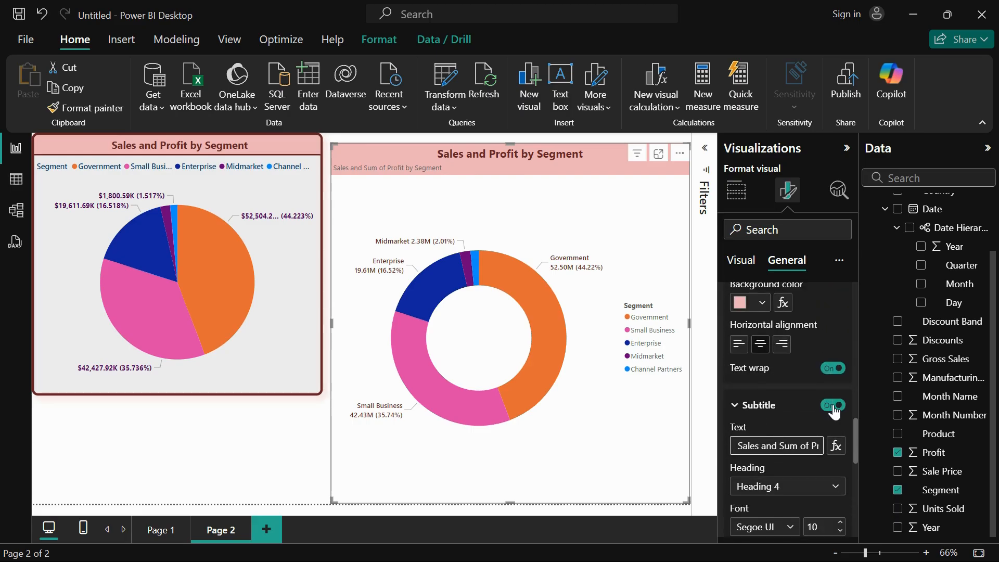
{"action": "left_click", "coordinate": [834, 405]}
- Turn on the divider under the donut chart's title, coloring it dark red (#6b2328) with a 2 px width
{"action": "scroll", "coordinate": [805, 462], "scroll_direction": "down", "scroll_amount": 5}
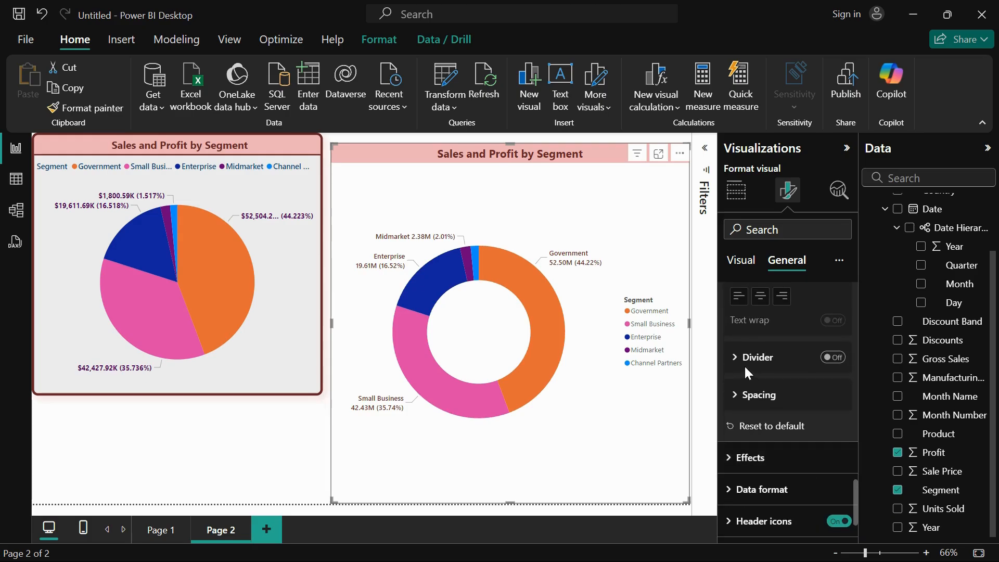
{"action": "left_click", "coordinate": [742, 365]}
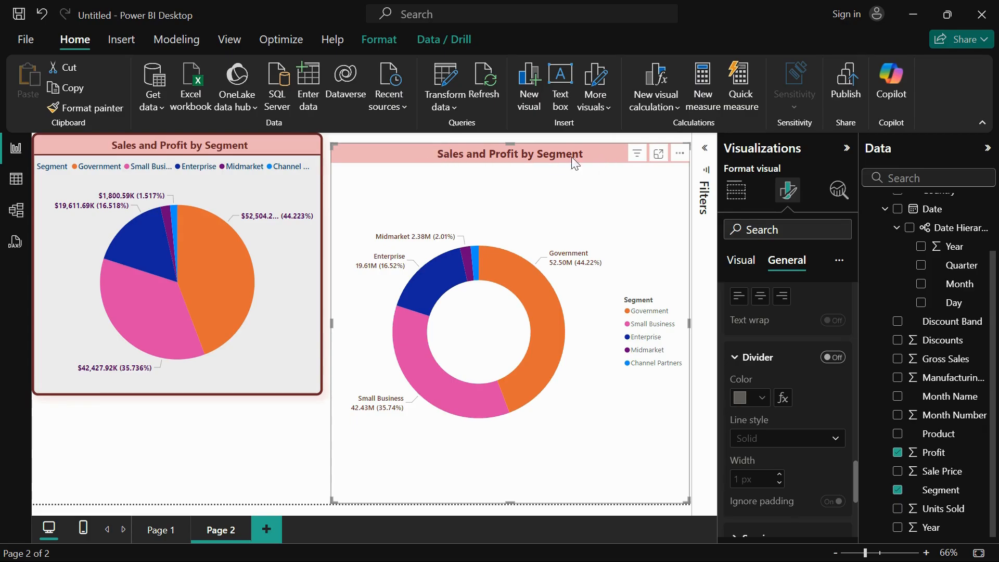
{"action": "left_click", "coordinate": [834, 357]}
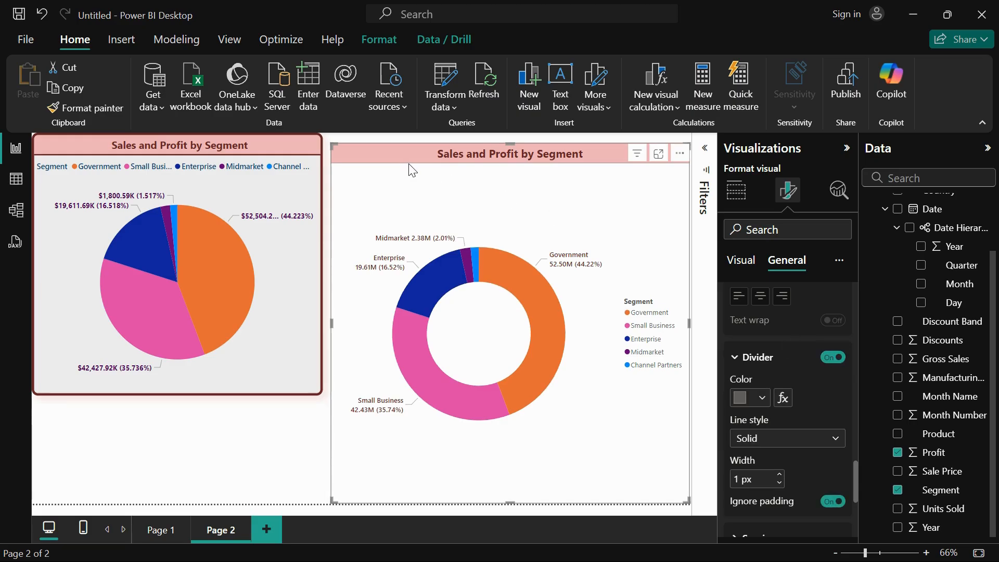
{"action": "left_click", "coordinate": [763, 398]}
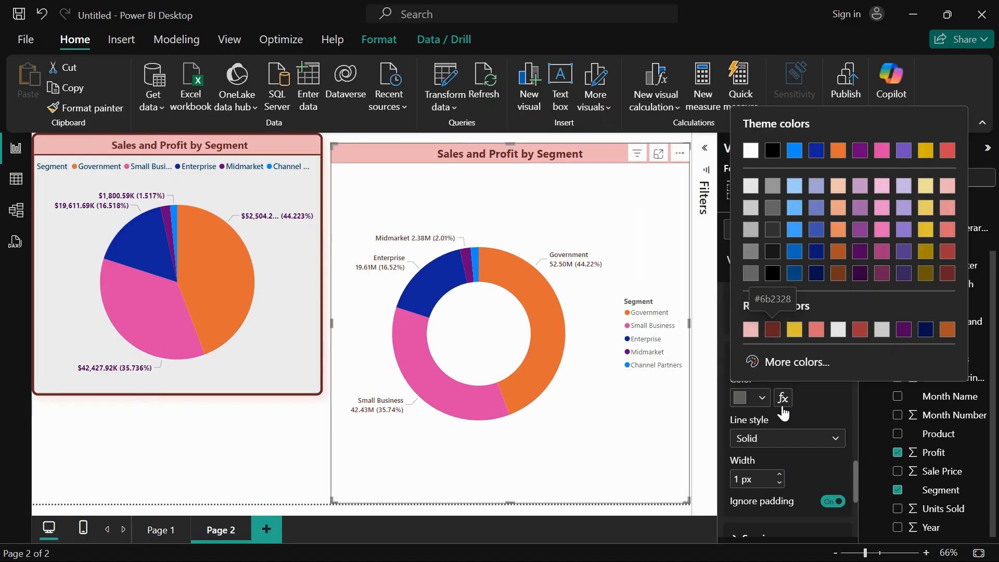
{"action": "left_click", "coordinate": [774, 330]}
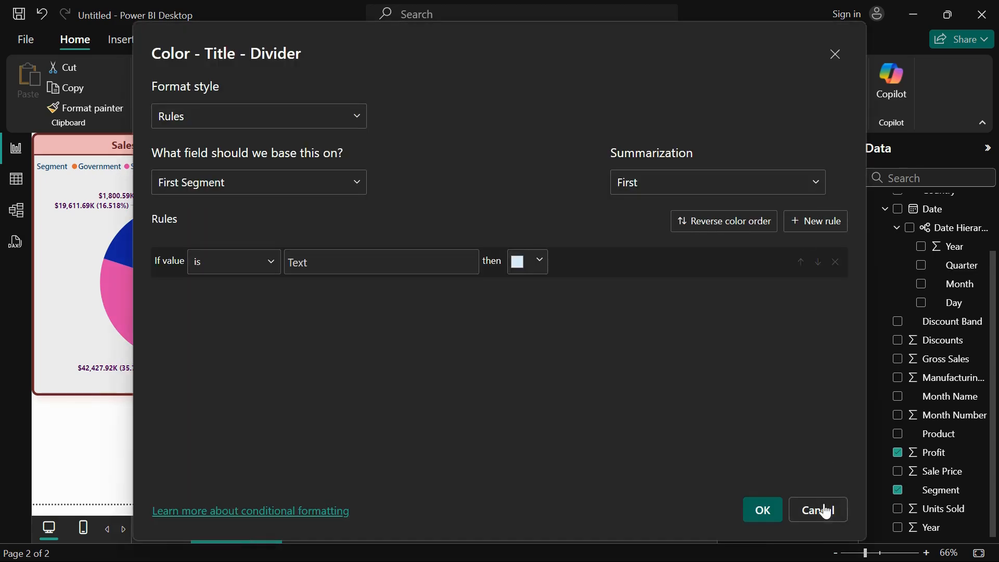
{"action": "left_click", "coordinate": [827, 508]}
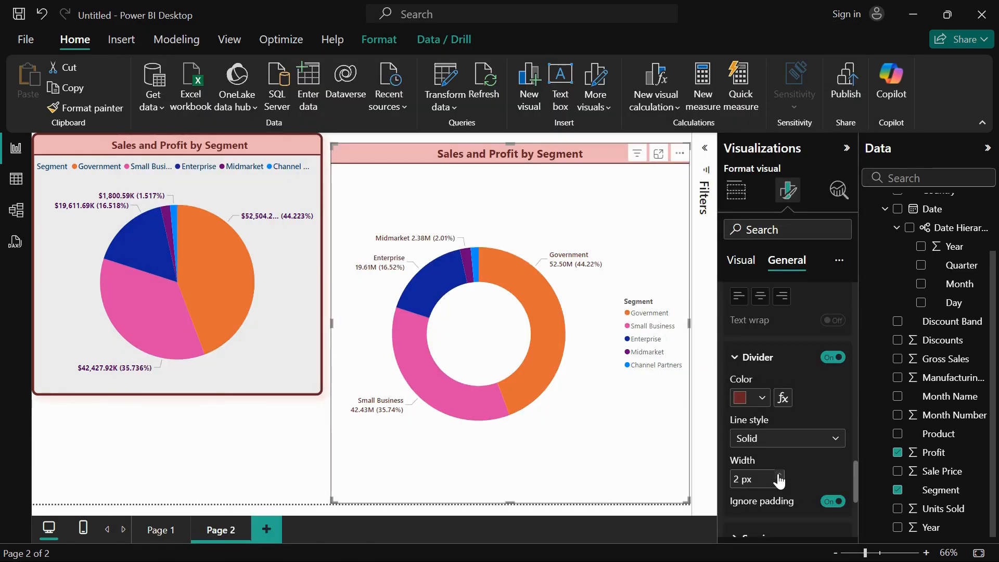
- Try the Dashed and Dotted line styles on the title divider and return it to Solid
{"action": "left_click", "coordinate": [786, 439]}
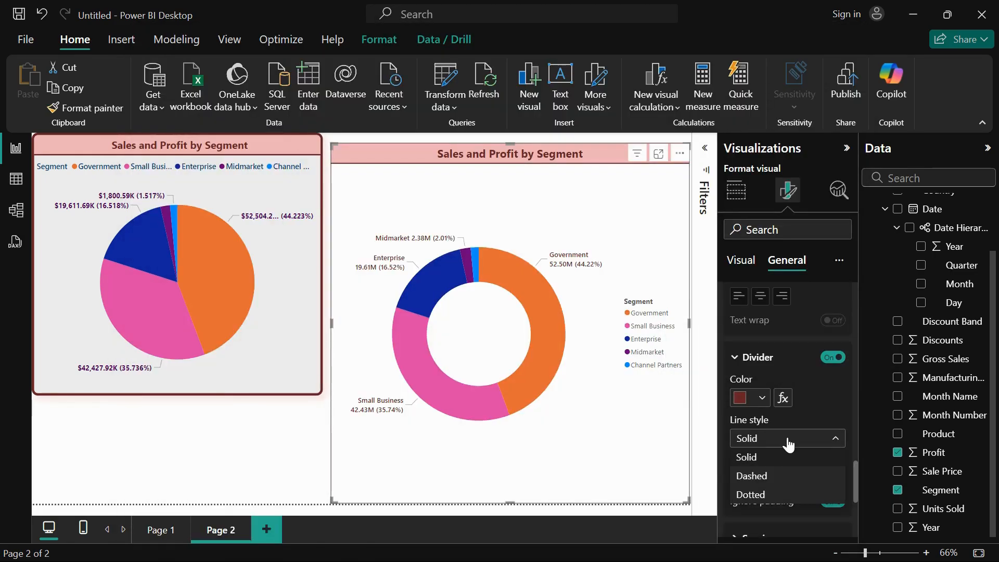
{"action": "left_click", "coordinate": [771, 477]}
{"action": "left_click", "coordinate": [774, 439]}
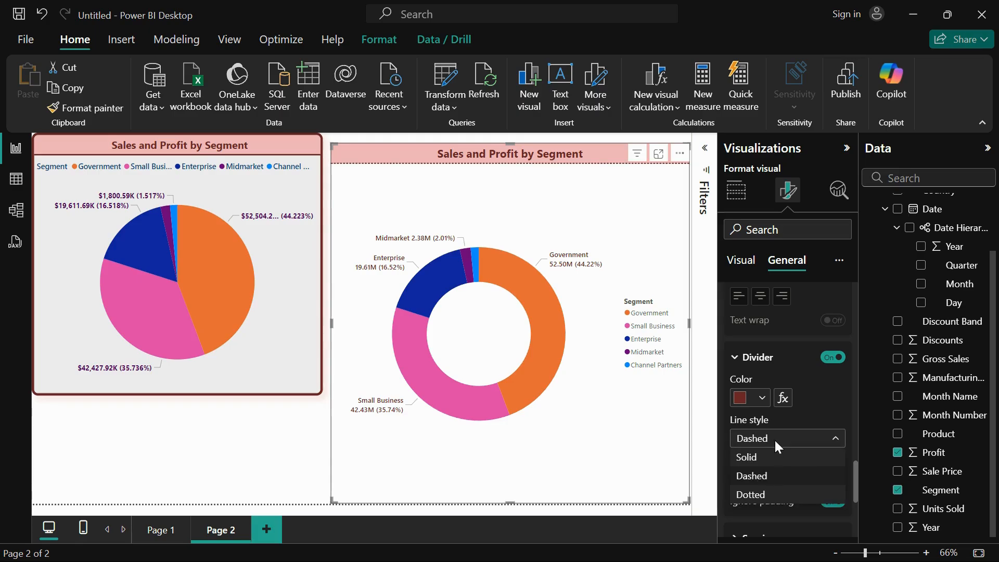
{"action": "left_click", "coordinate": [774, 488]}
{"action": "left_click", "coordinate": [779, 439]}
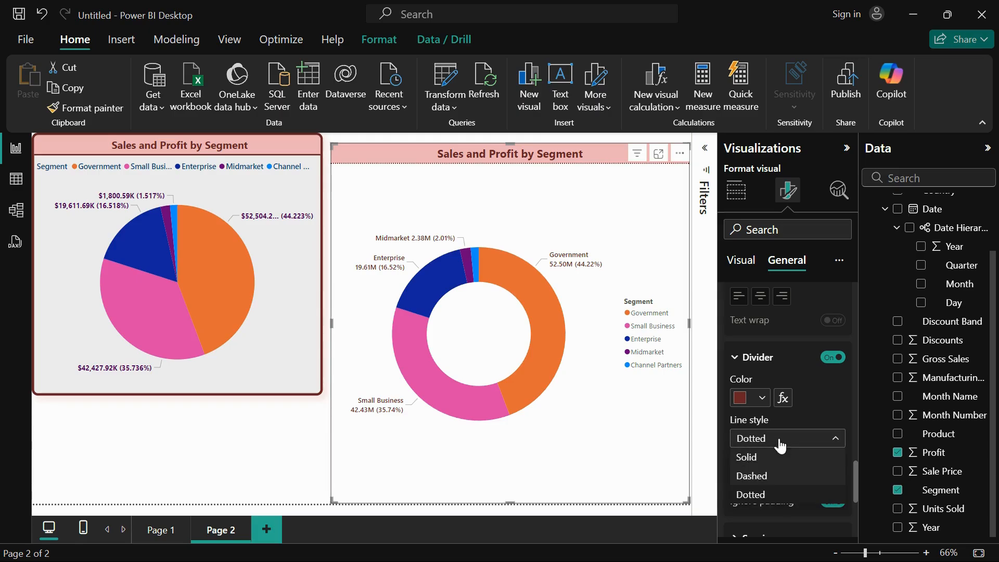
{"action": "left_click", "coordinate": [773, 459]}
- Set the donut chart's background to light gray with 32% transparency
{"action": "scroll", "coordinate": [771, 458], "scroll_direction": "down", "scroll_amount": 3}
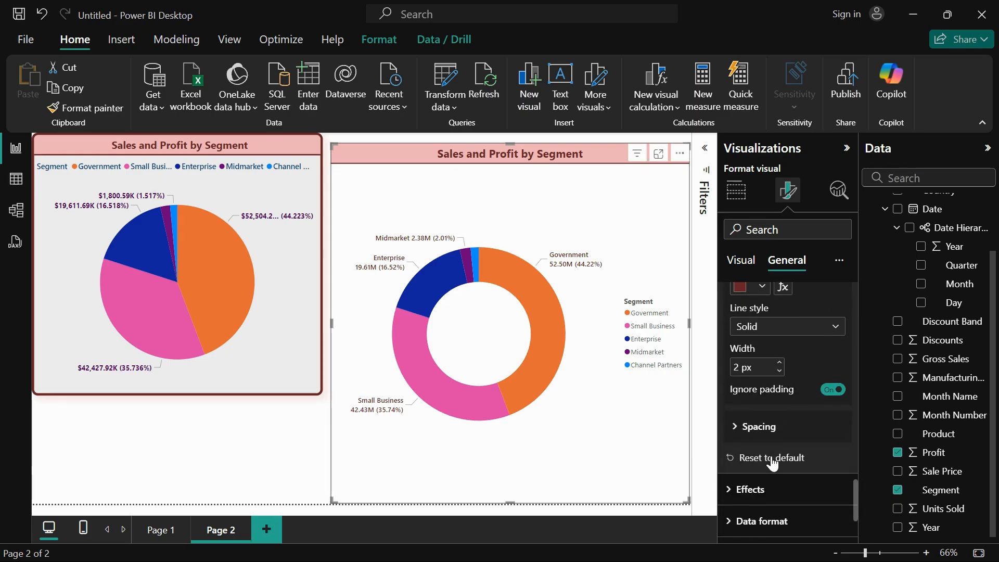
{"action": "scroll", "coordinate": [773, 463], "scroll_direction": "down", "scroll_amount": 1}
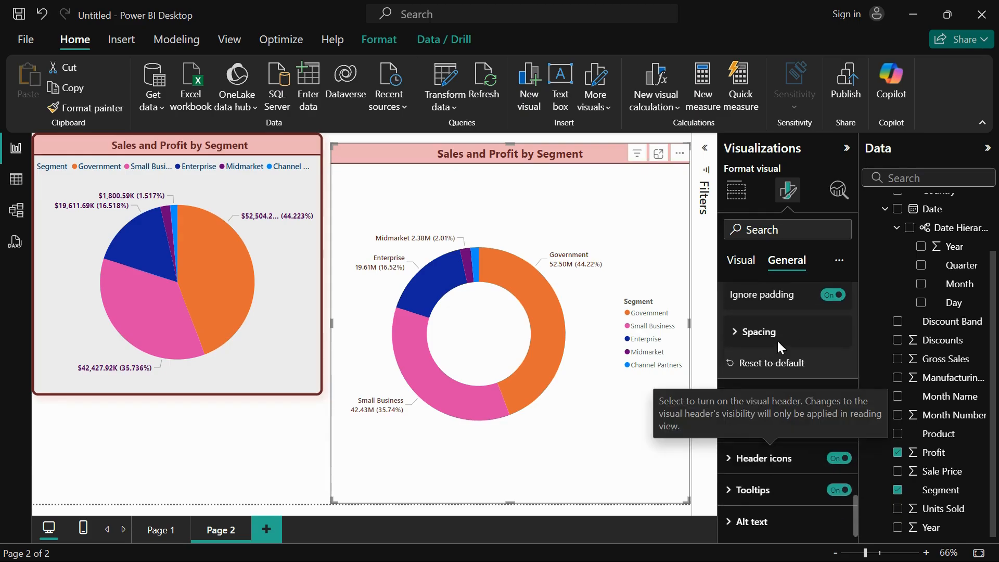
{"action": "left_click", "coordinate": [753, 396]}
{"action": "scroll", "coordinate": [794, 427], "scroll_direction": "down", "scroll_amount": 3}
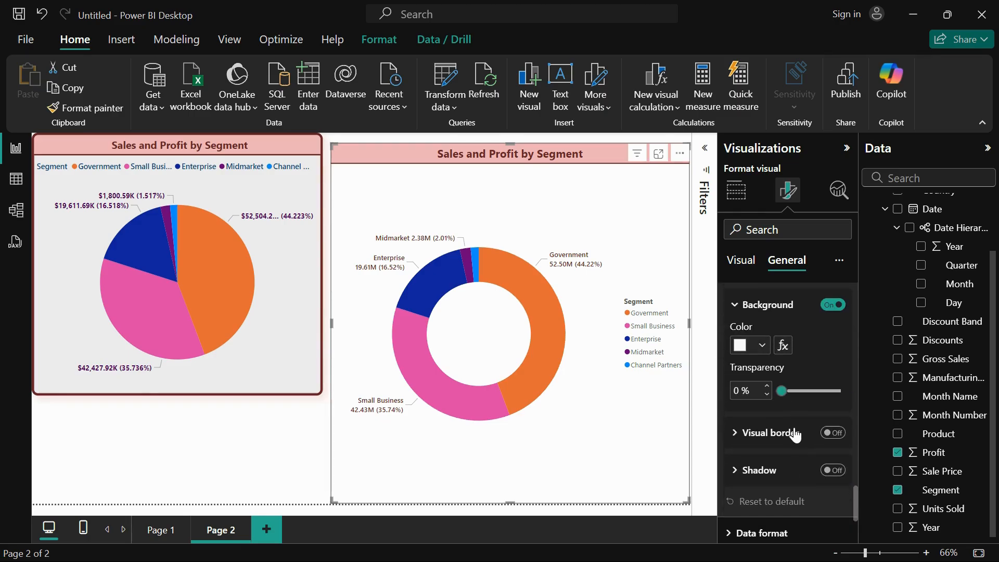
{"action": "scroll", "coordinate": [795, 436], "scroll_direction": "up", "scroll_amount": 1}
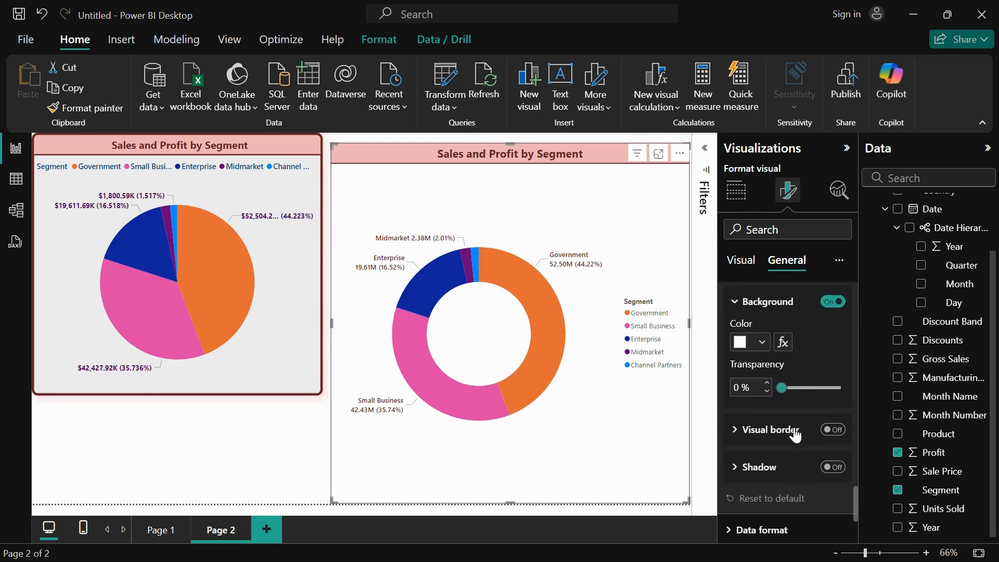
{"action": "scroll", "coordinate": [795, 435], "scroll_direction": "up", "scroll_amount": 2}
{"action": "left_click", "coordinate": [762, 392]}
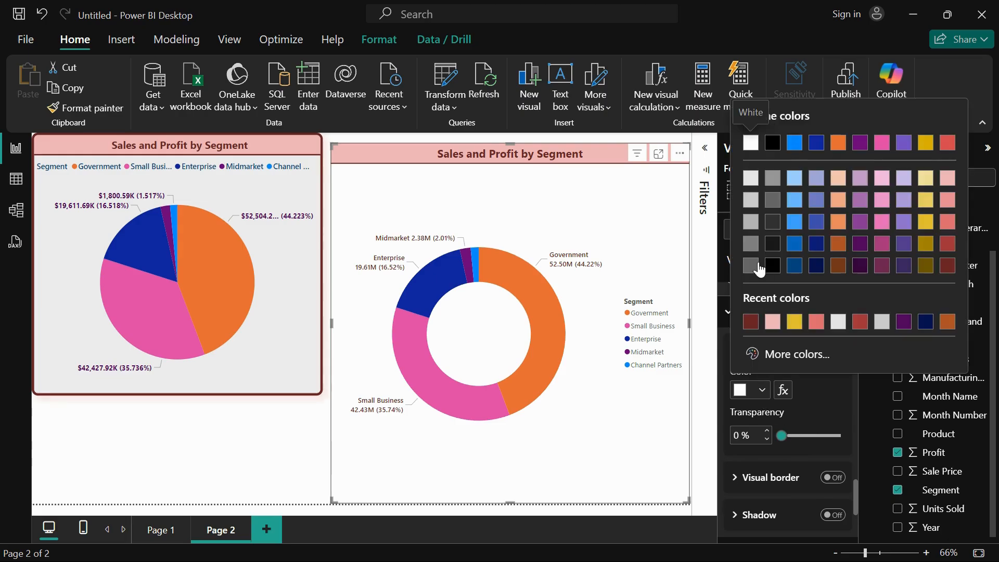
{"action": "left_click", "coordinate": [751, 178]}
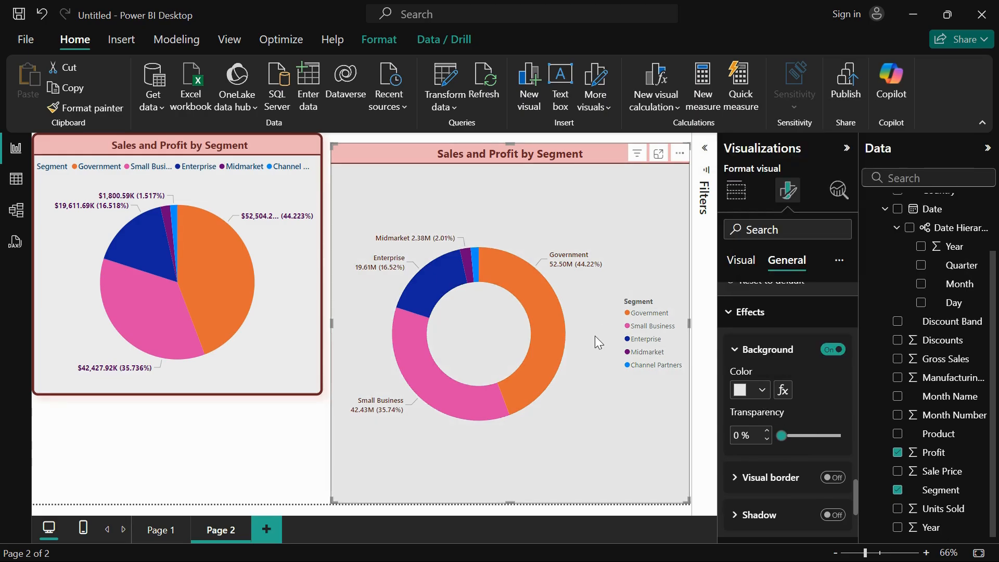
{"action": "left_click_drag", "start_coordinate": [782, 435], "coordinate": [801, 435]}
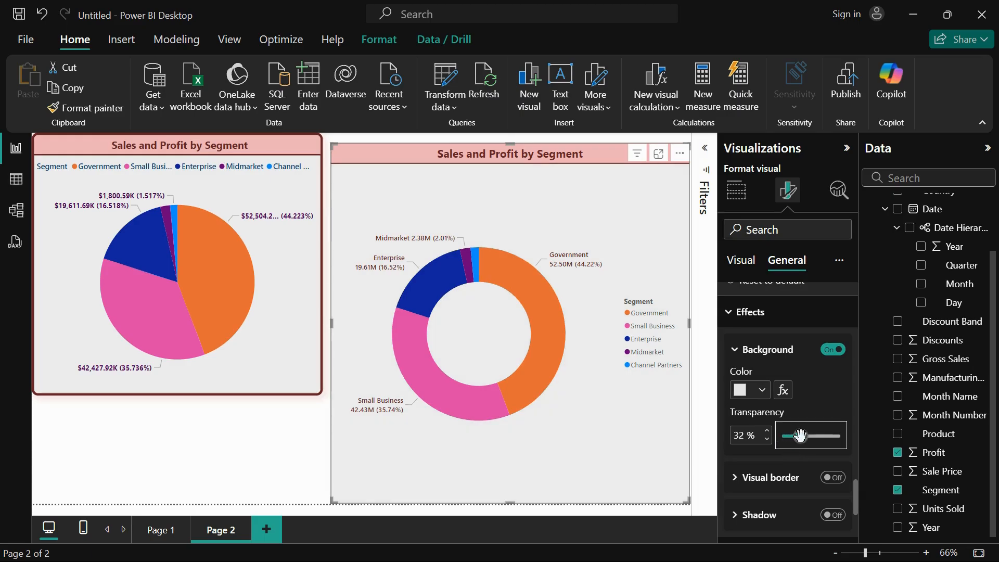
- Turn on the visual border of the donut chart and expand its settings
{"action": "left_click", "coordinate": [751, 483]}
{"action": "scroll", "coordinate": [751, 487], "scroll_direction": "down", "scroll_amount": 1}
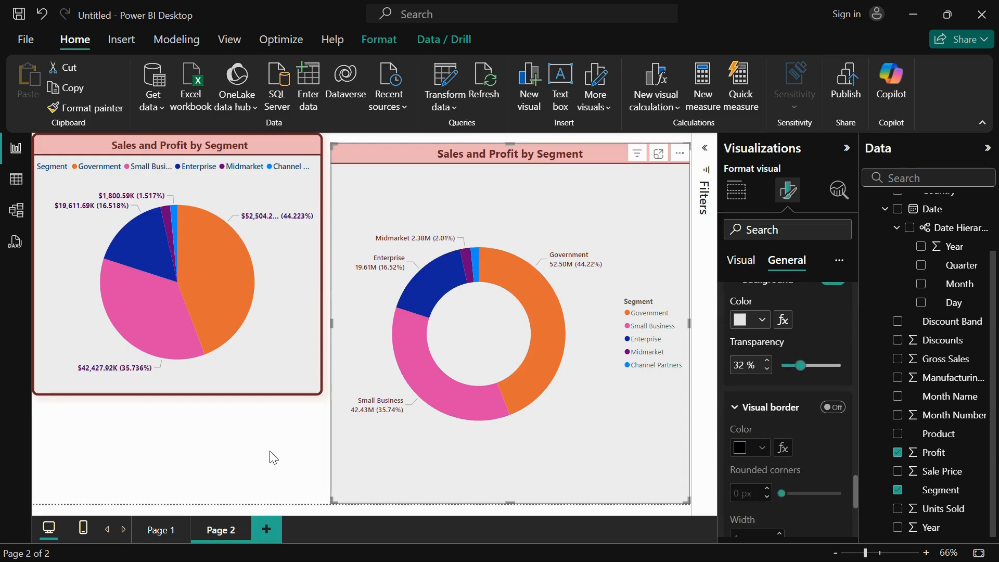
{"action": "left_click", "coordinate": [307, 432]}
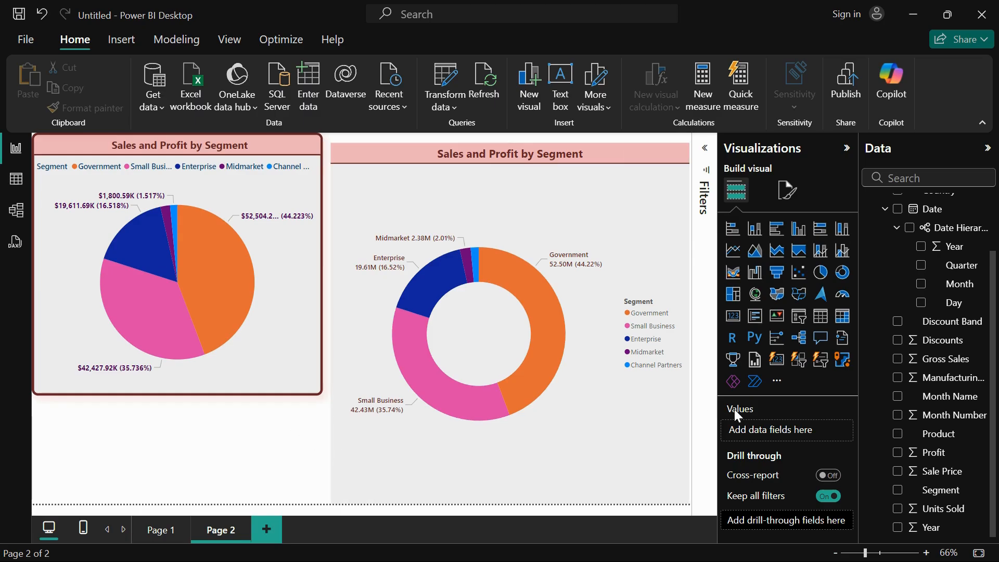
{"action": "left_click", "coordinate": [629, 319]}
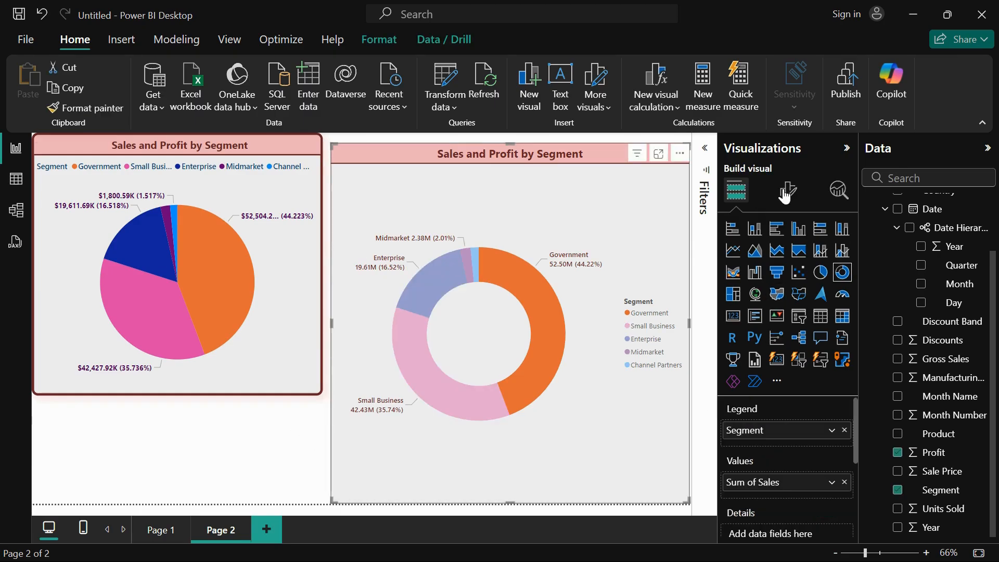
{"action": "left_click", "coordinate": [629, 319]}
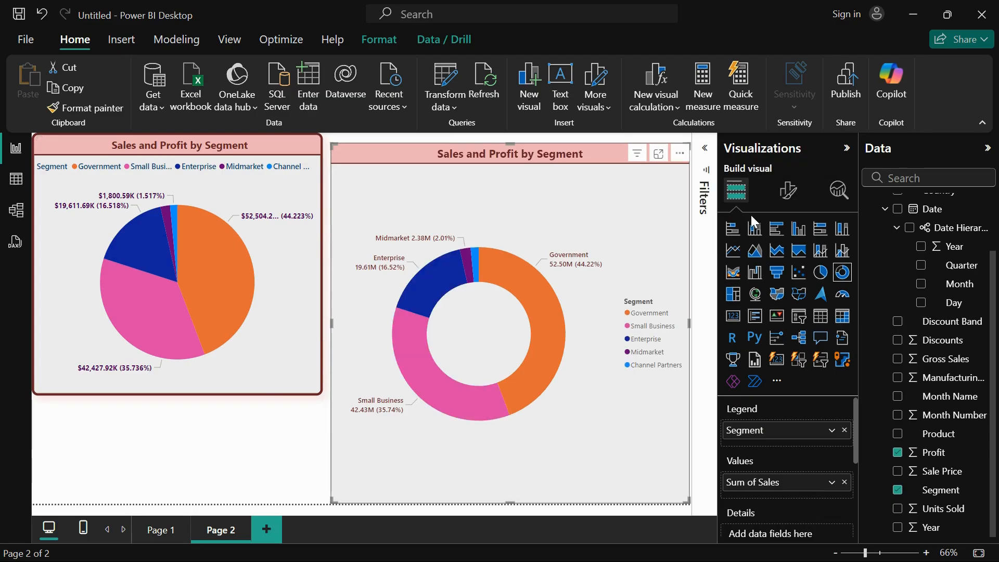
{"action": "left_click", "coordinate": [788, 190]}
{"action": "left_click", "coordinate": [786, 263]}
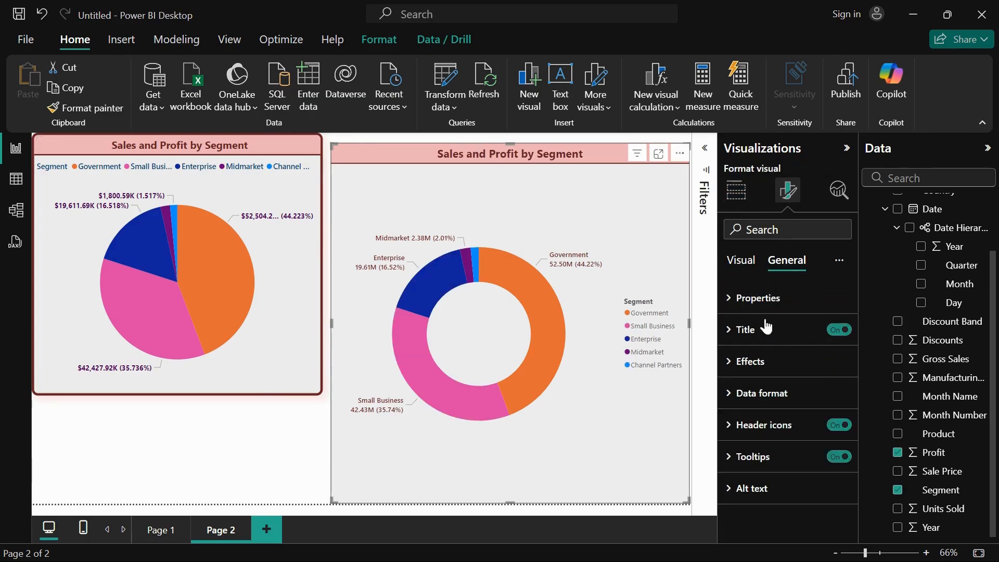
{"action": "left_click", "coordinate": [739, 359]}
{"action": "scroll", "coordinate": [767, 456], "scroll_direction": "down", "scroll_amount": 3}
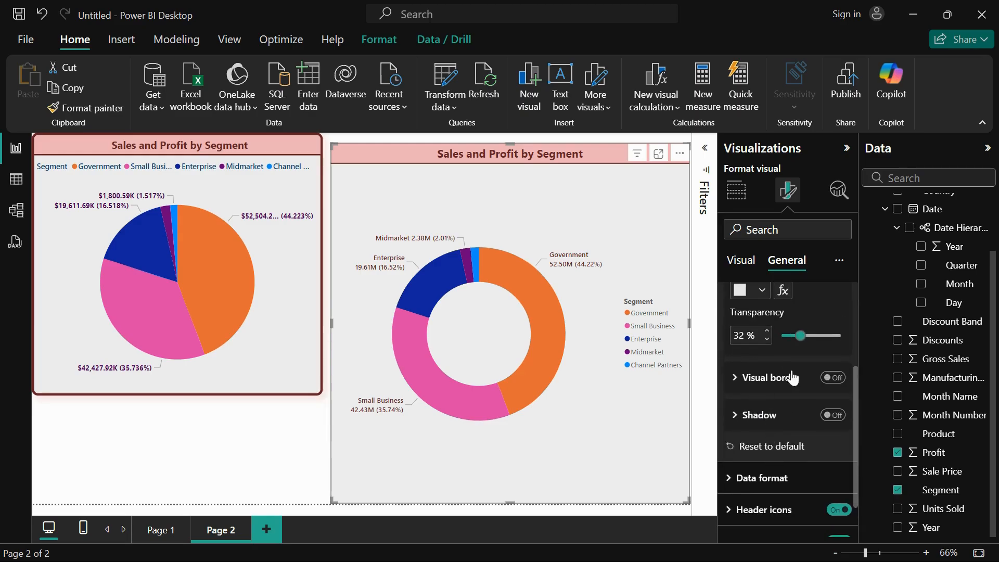
{"action": "left_click", "coordinate": [833, 377]}
{"action": "left_click", "coordinate": [735, 379]}
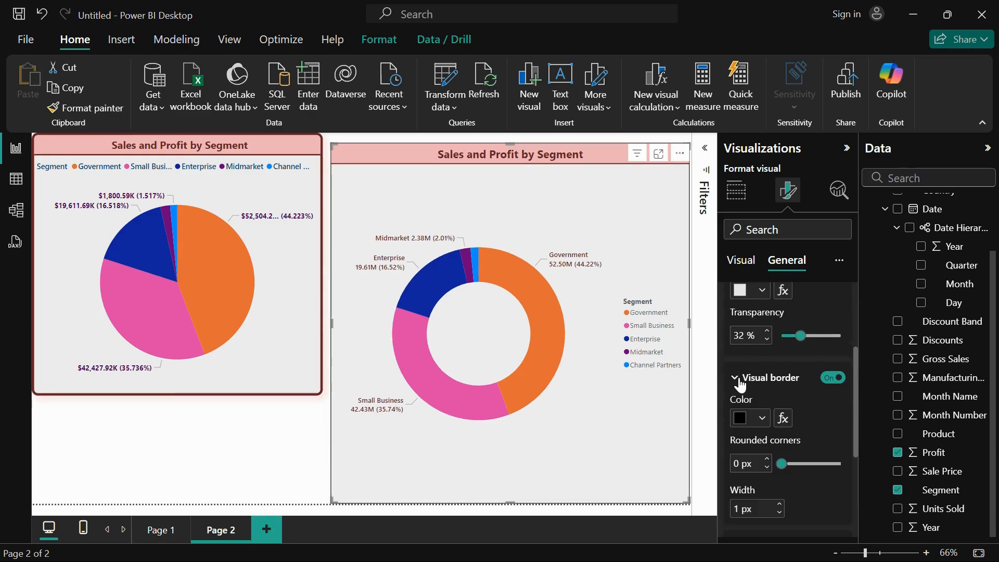
- Color the donut chart's border dark red and set its width to 3 px
{"action": "scroll", "coordinate": [776, 439], "scroll_direction": "down", "scroll_amount": 2}
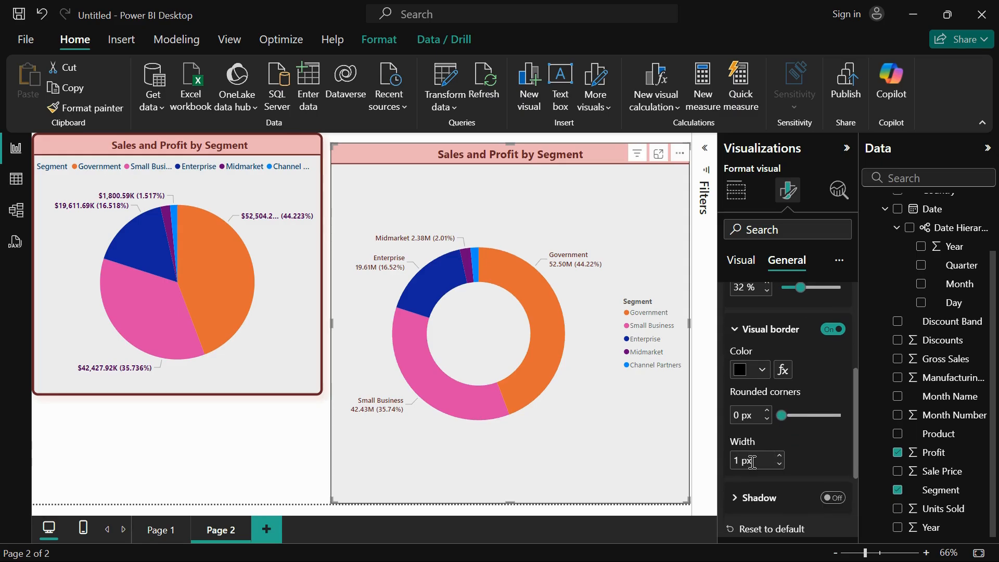
{"action": "left_click", "coordinate": [761, 375]}
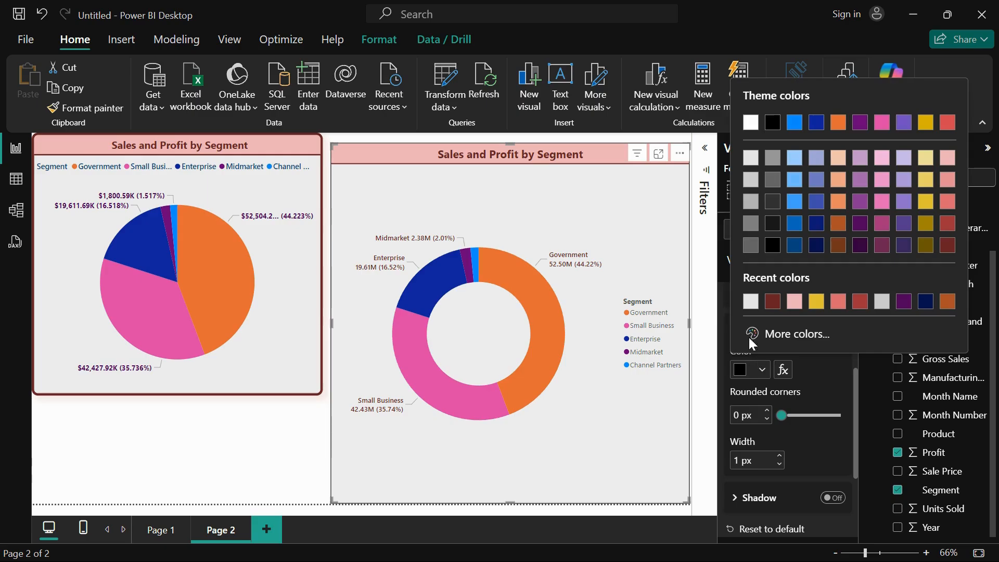
{"action": "left_click", "coordinate": [768, 306]}
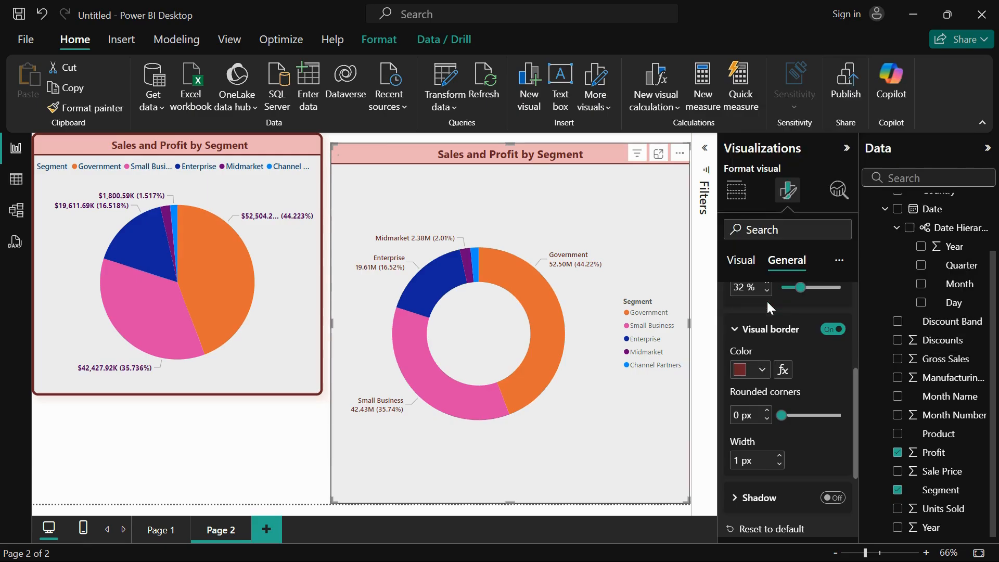
{"action": "left_click", "coordinate": [780, 456]}
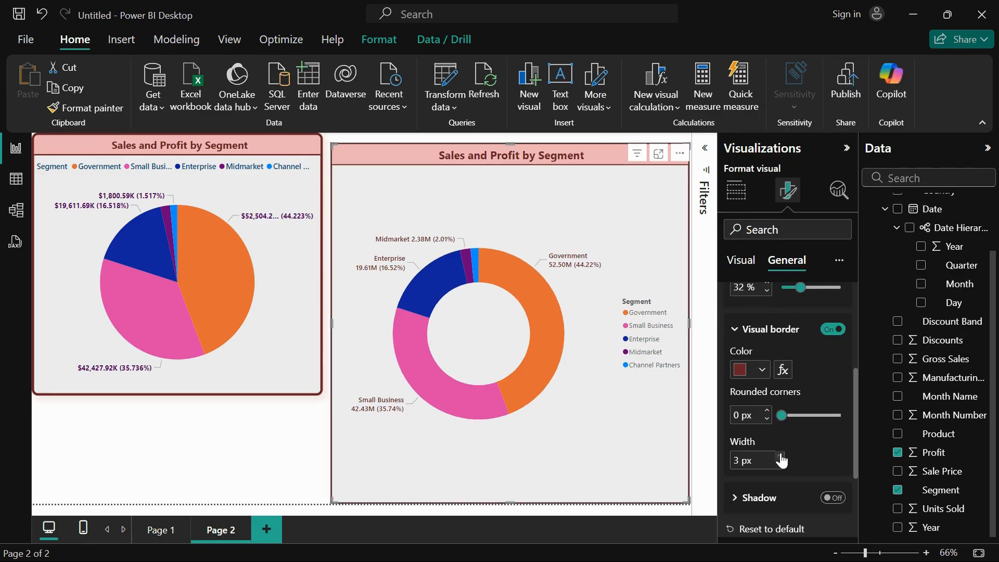
{"action": "left_click", "coordinate": [296, 479]}
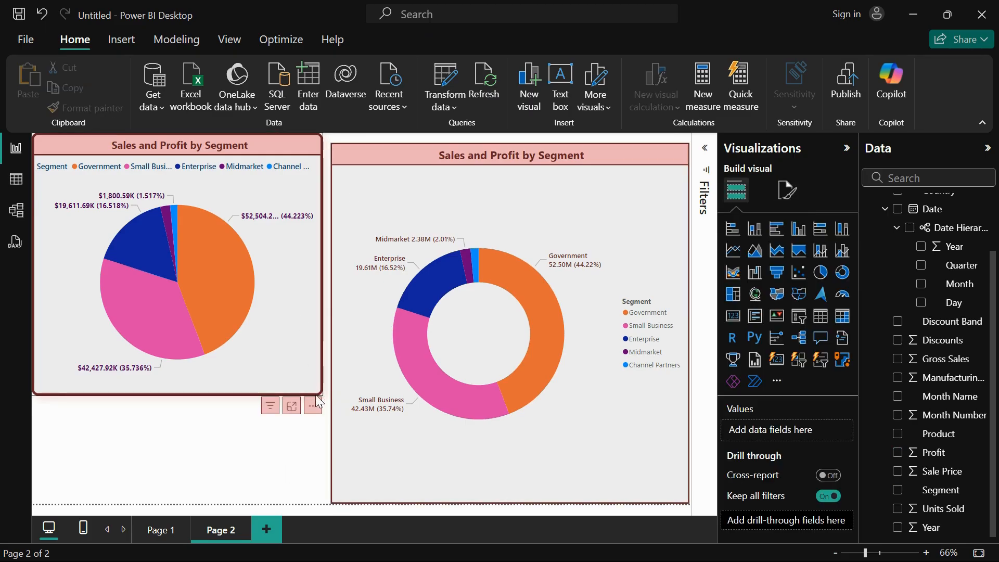
- Round the donut chart's border corners to 15 px and set the border width to 4 px
{"action": "left_click", "coordinate": [375, 415]}
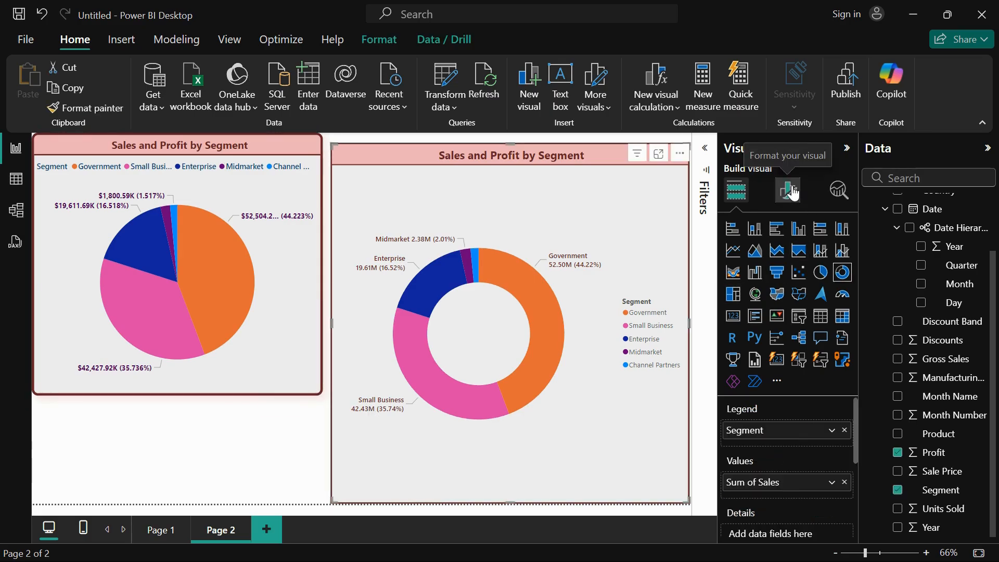
{"action": "left_click", "coordinate": [789, 190]}
{"action": "left_click", "coordinate": [786, 264]}
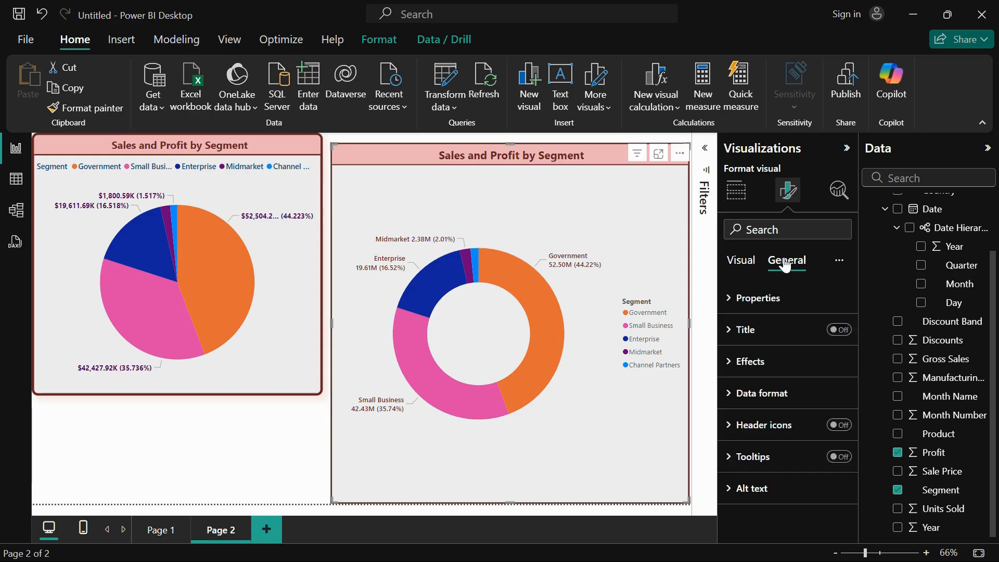
{"action": "left_click", "coordinate": [755, 376]}
{"action": "scroll", "coordinate": [776, 469], "scroll_direction": "down", "scroll_amount": 3}
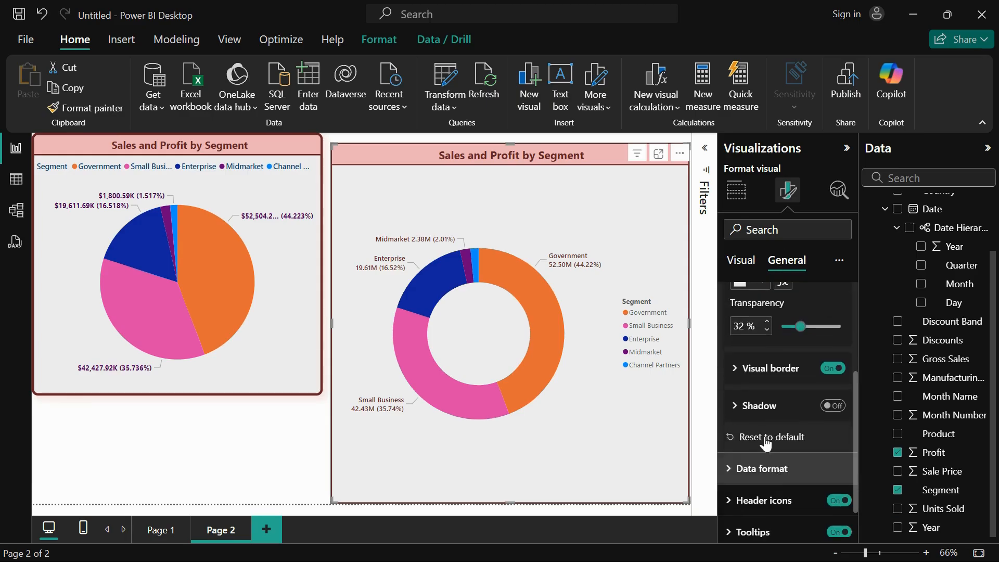
{"action": "left_click", "coordinate": [743, 369]}
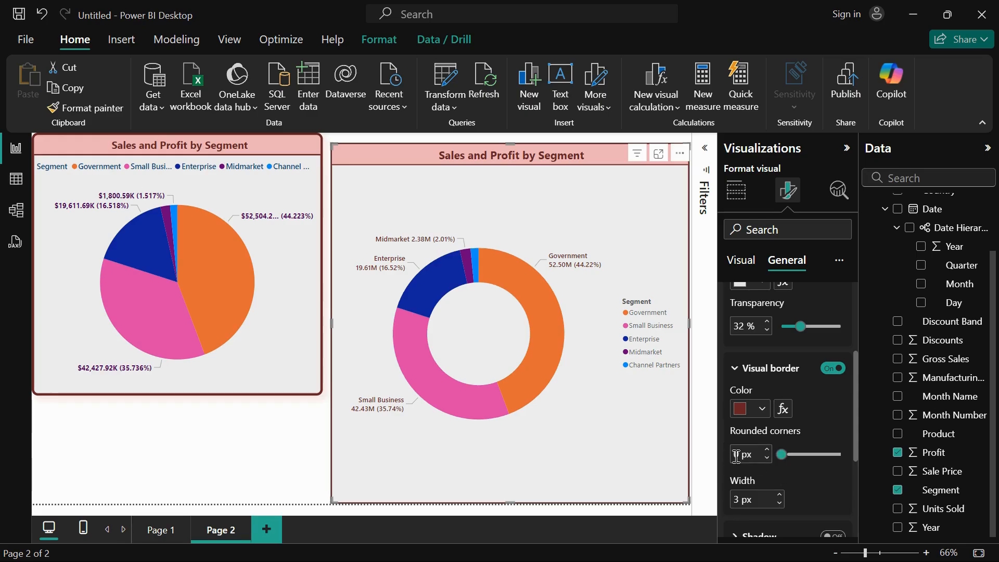
{"action": "type", "text": "5"}
{"action": "left_click_drag", "start_coordinate": [791, 455], "coordinate": [811, 457]}
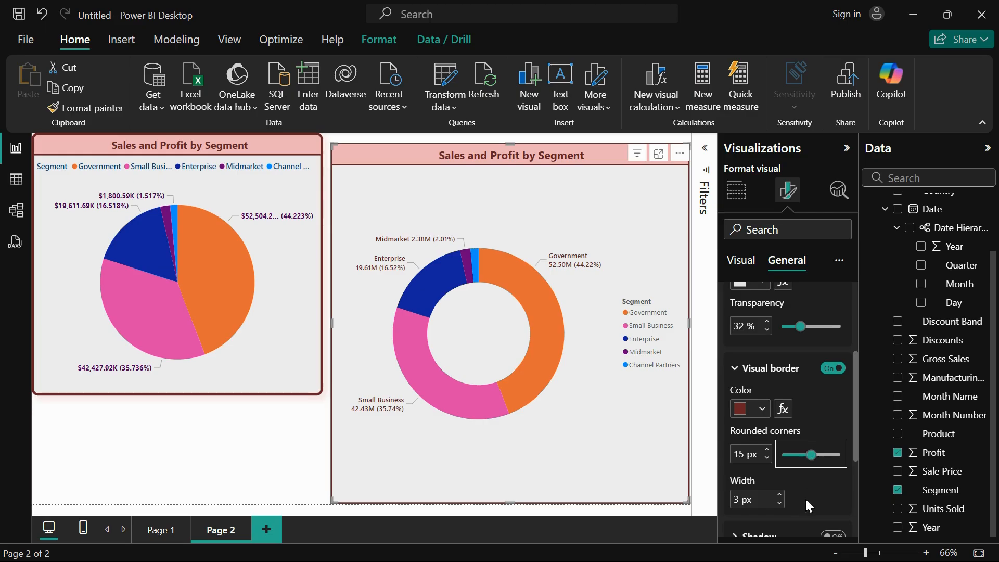
{"action": "scroll", "coordinate": [805, 498], "scroll_direction": "down", "scroll_amount": 4}
{"action": "scroll", "coordinate": [792, 383], "scroll_direction": "up", "scroll_amount": 1}
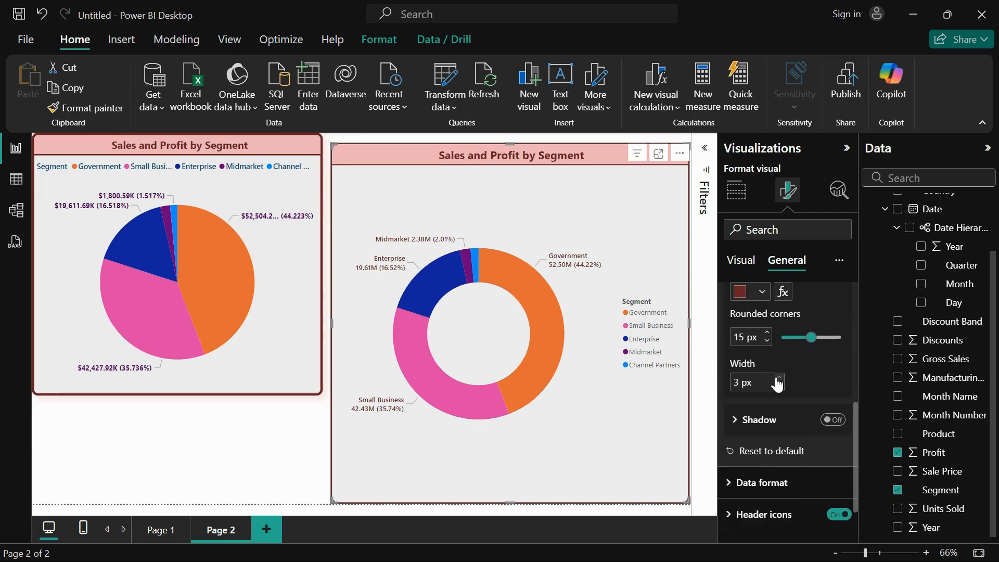
{"action": "scroll", "coordinate": [821, 425], "scroll_direction": "down", "scroll_amount": 1}
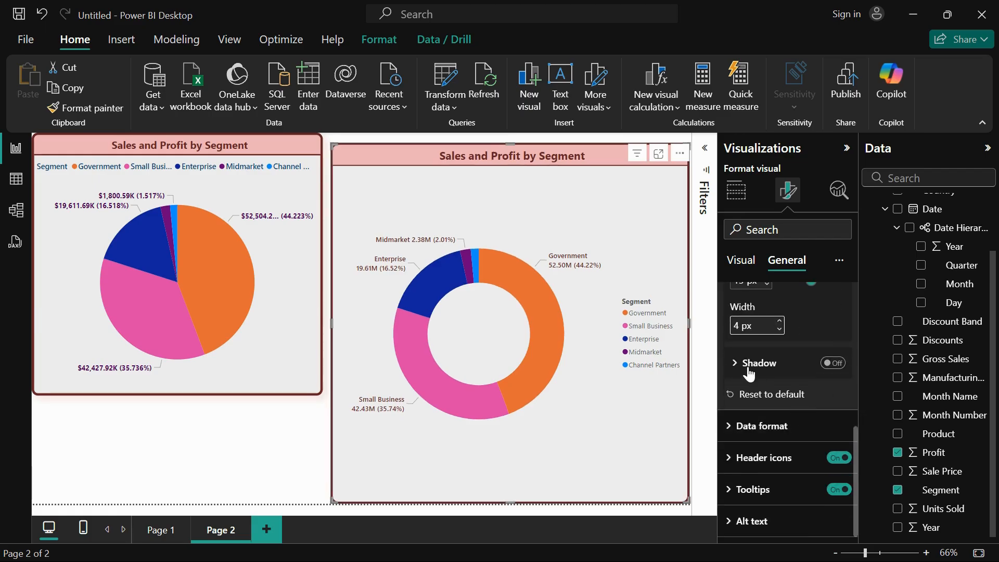
- Move the donut chart up level with the pie chart's top edge and turn on its shadow in light red
{"action": "left_click", "coordinate": [794, 362]}
{"action": "left_click_drag", "start_coordinate": [488, 169], "coordinate": [490, 148]}
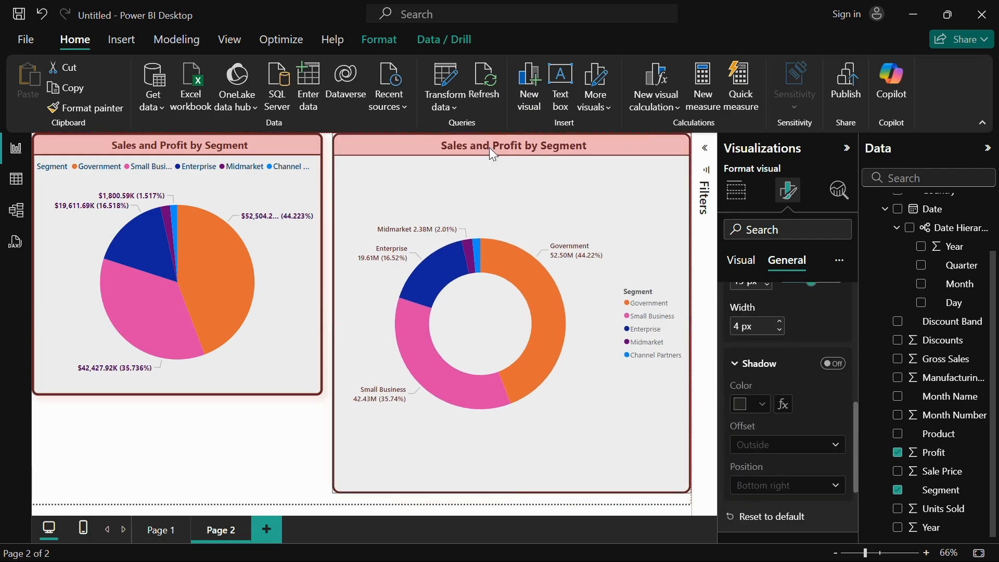
{"action": "left_click", "coordinate": [835, 364]}
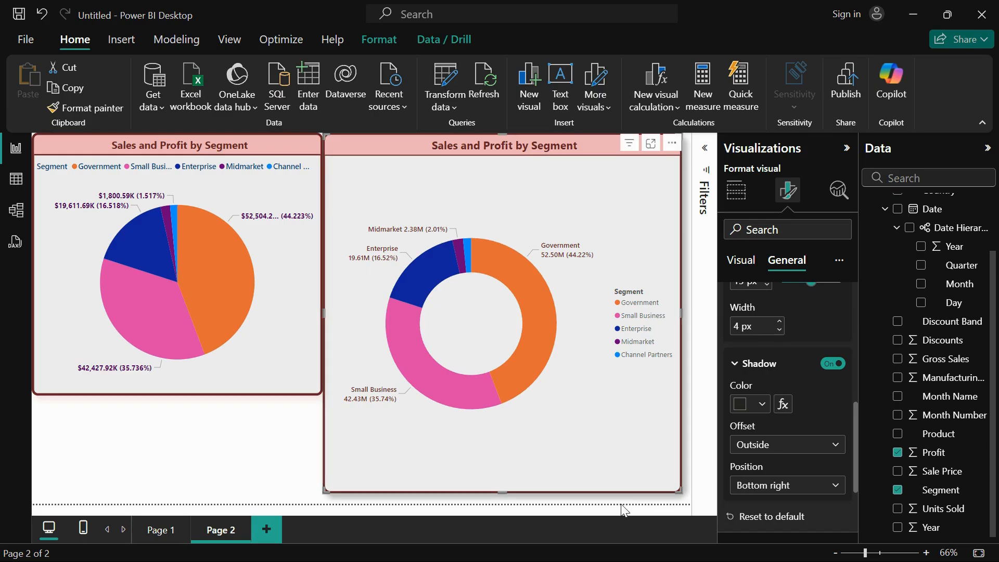
{"action": "left_click", "coordinate": [763, 404]}
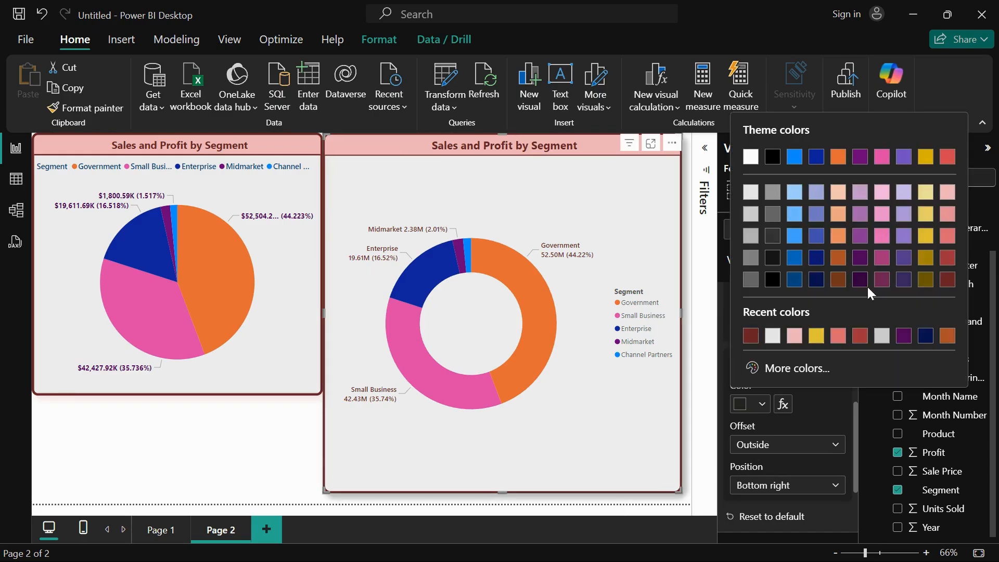
{"action": "left_click", "coordinate": [948, 237]}
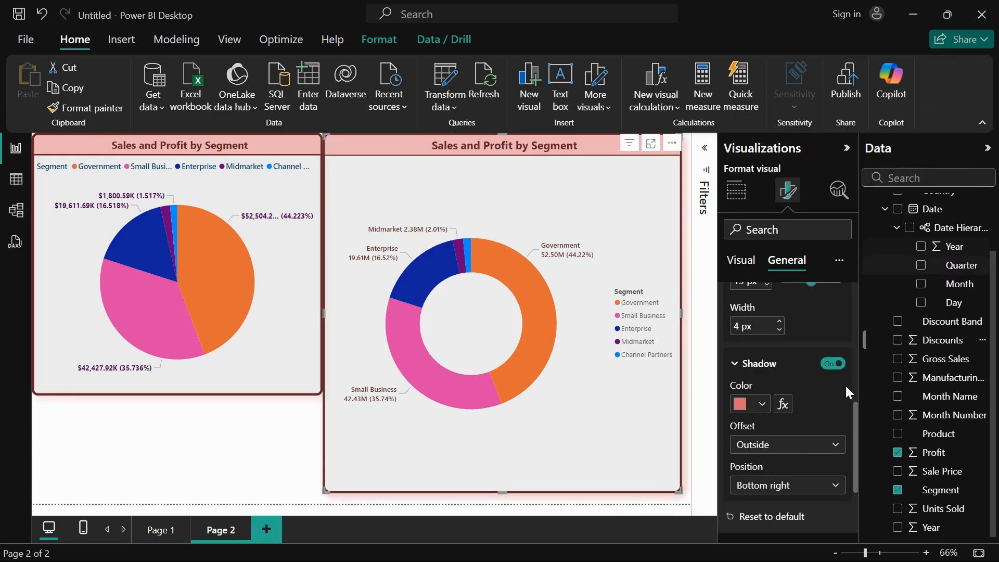
- Try the Inside offset on the donut chart's shadow and return it to Outside
{"action": "left_click", "coordinate": [776, 453]}
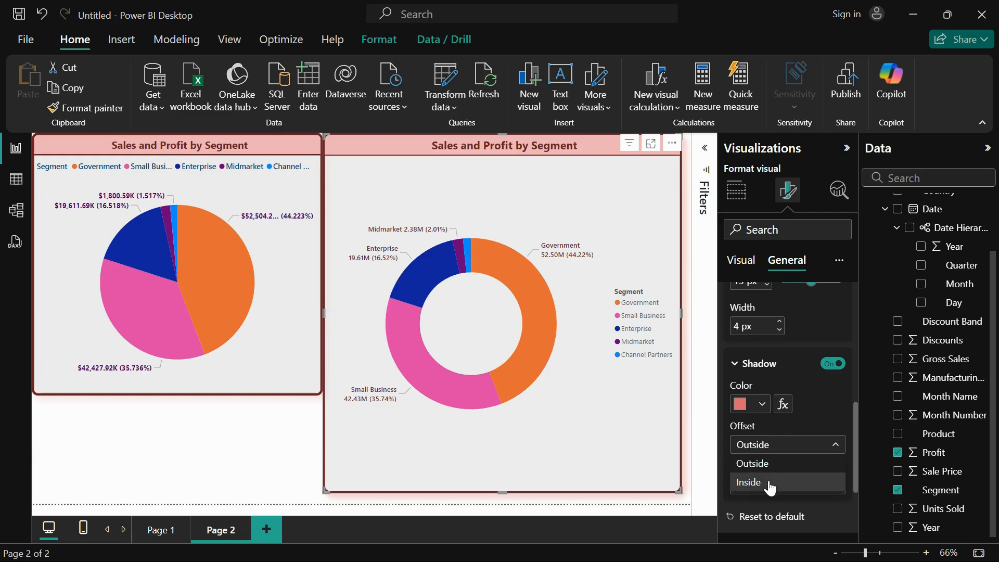
{"action": "left_click", "coordinate": [770, 484]}
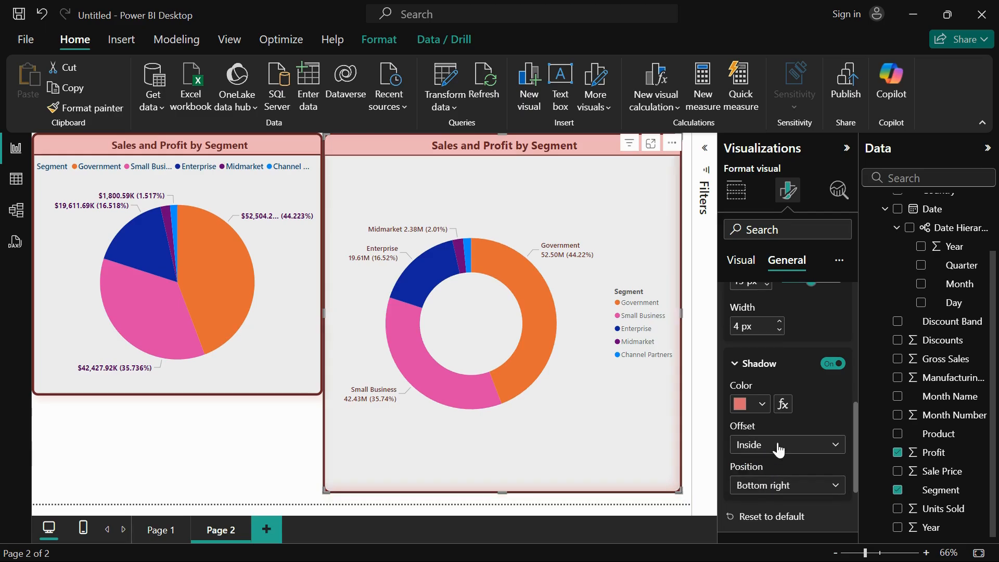
{"action": "left_click", "coordinate": [779, 451]}
{"action": "left_click", "coordinate": [779, 463]}
- Set the shadow position to Center and move the donut chart slightly away from the pie chart, to the page's far edge
{"action": "left_click", "coordinate": [838, 489]}
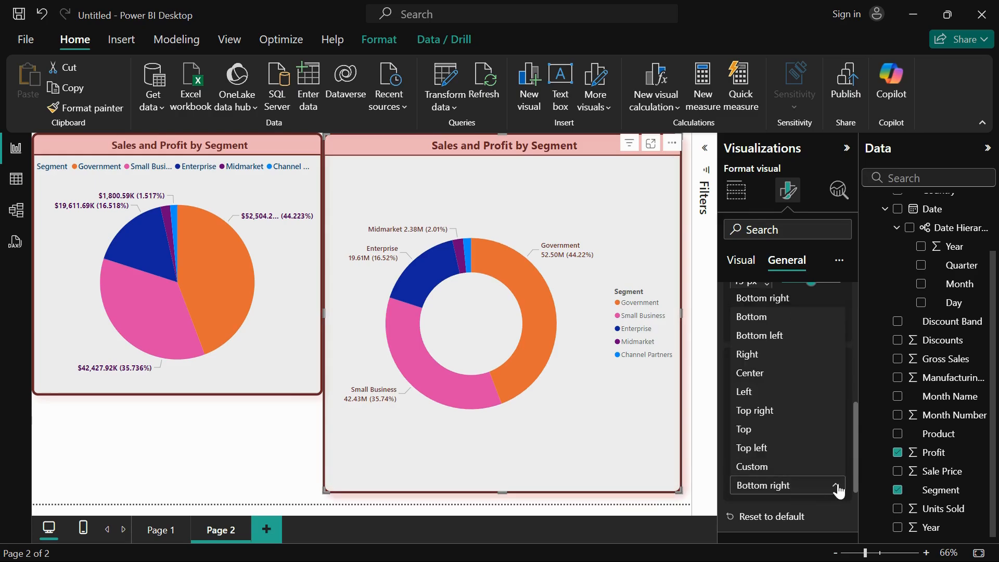
{"action": "left_click", "coordinate": [788, 372]}
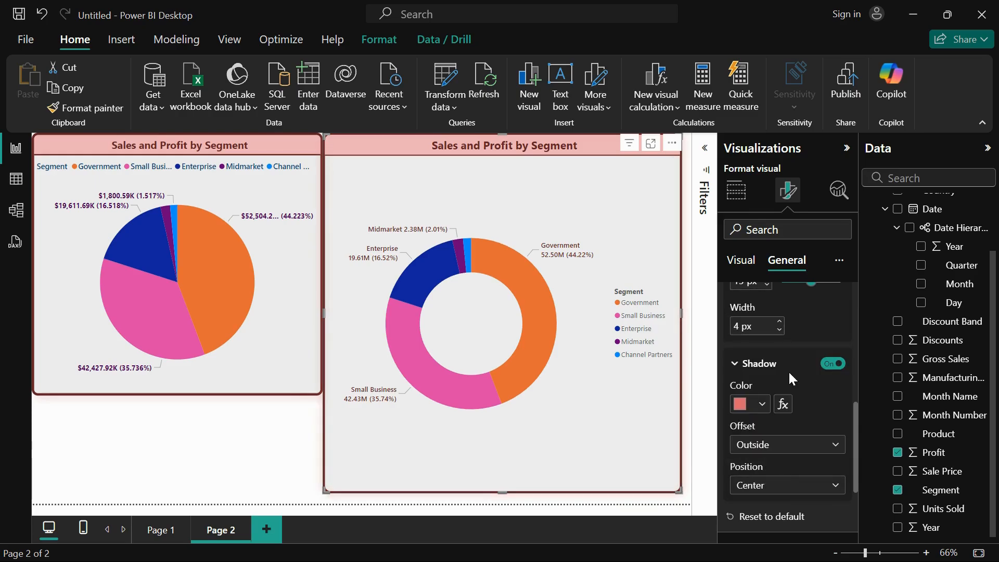
{"action": "left_click_drag", "start_coordinate": [571, 326], "coordinate": [579, 326]}
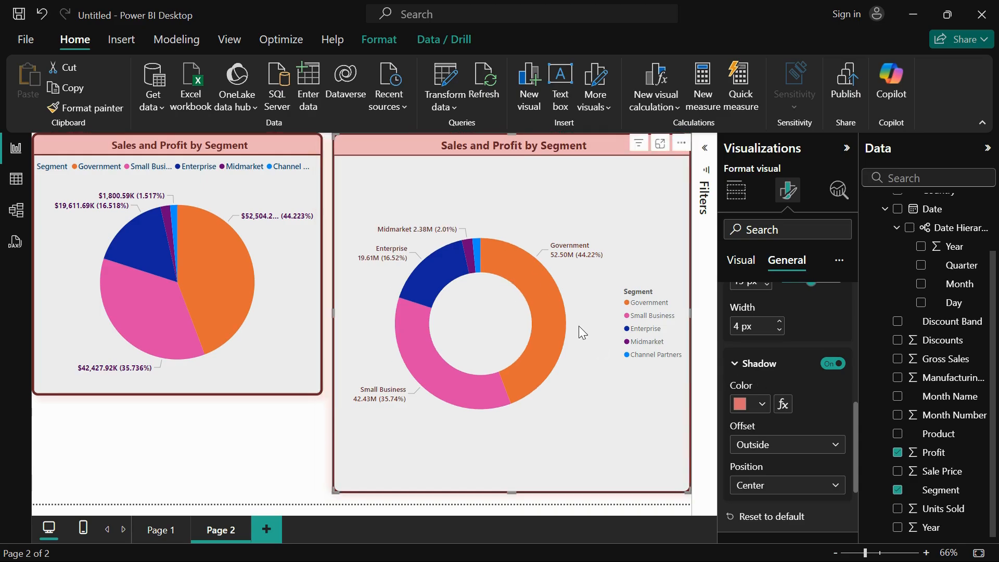
- Apply the Currency format to the donut chart's Sum of Sales values in its data format settings
{"action": "scroll", "coordinate": [765, 499], "scroll_direction": "down", "scroll_amount": 3}
{"action": "scroll", "coordinate": [765, 468], "scroll_direction": "up", "scroll_amount": 1}
{"action": "left_click", "coordinate": [755, 427]}
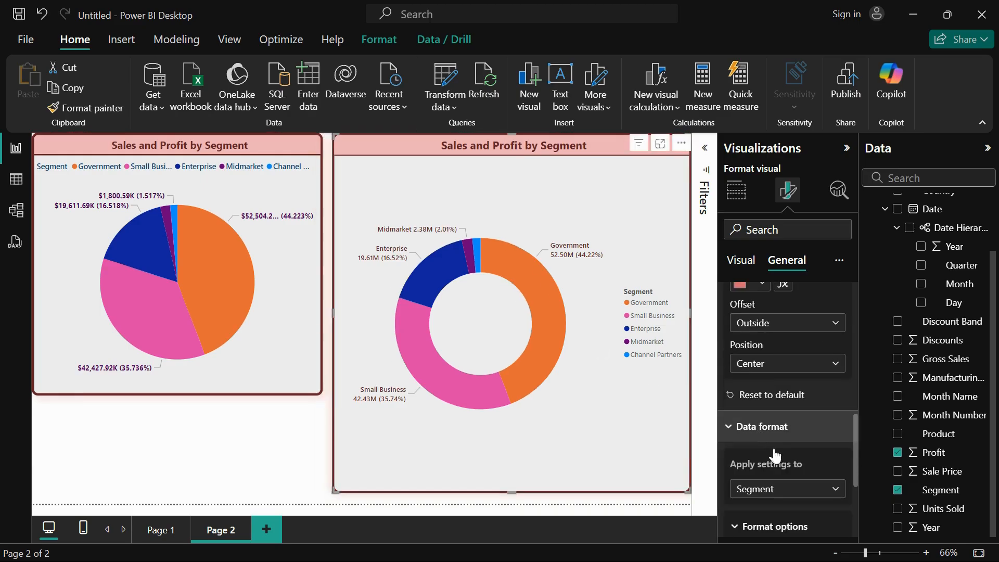
{"action": "scroll", "coordinate": [776, 455], "scroll_direction": "down", "scroll_amount": 2}
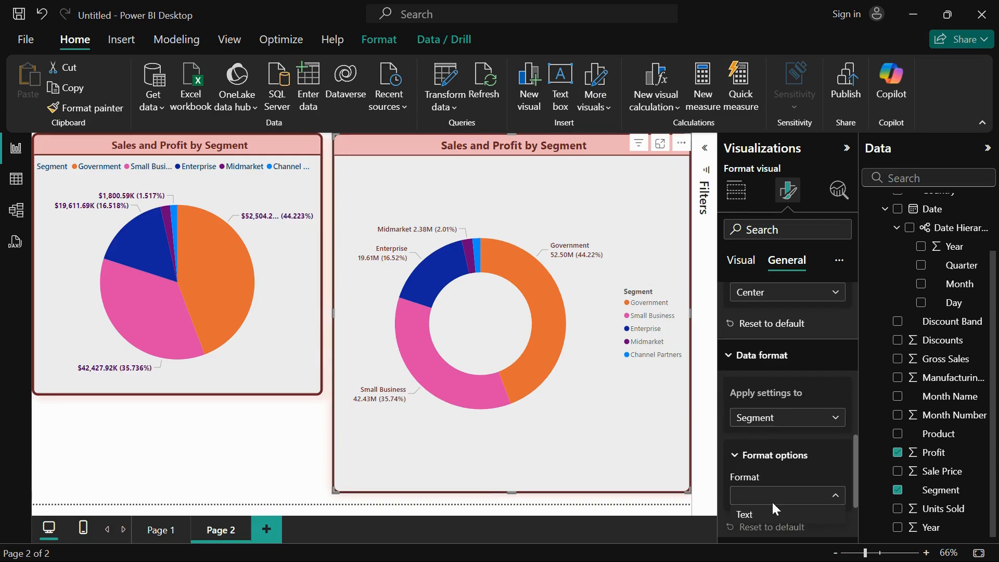
{"action": "left_click", "coordinate": [789, 418]}
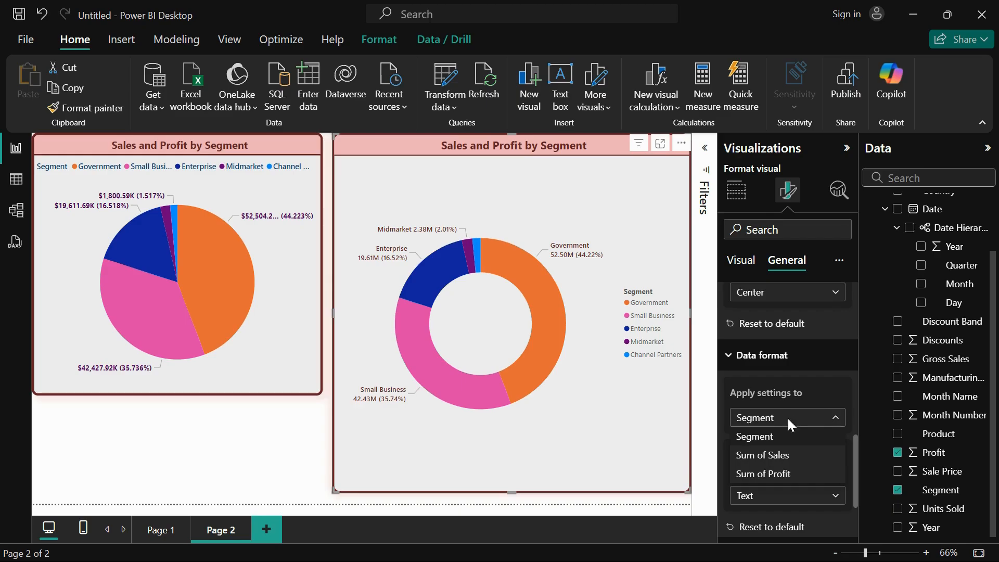
{"action": "left_click", "coordinate": [784, 457]}
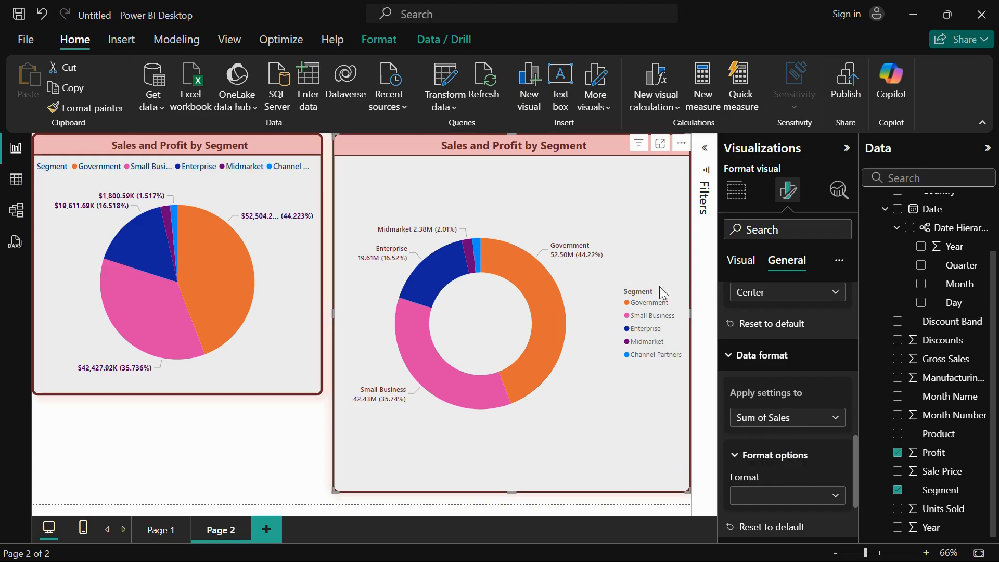
{"action": "left_click", "coordinate": [789, 497]}
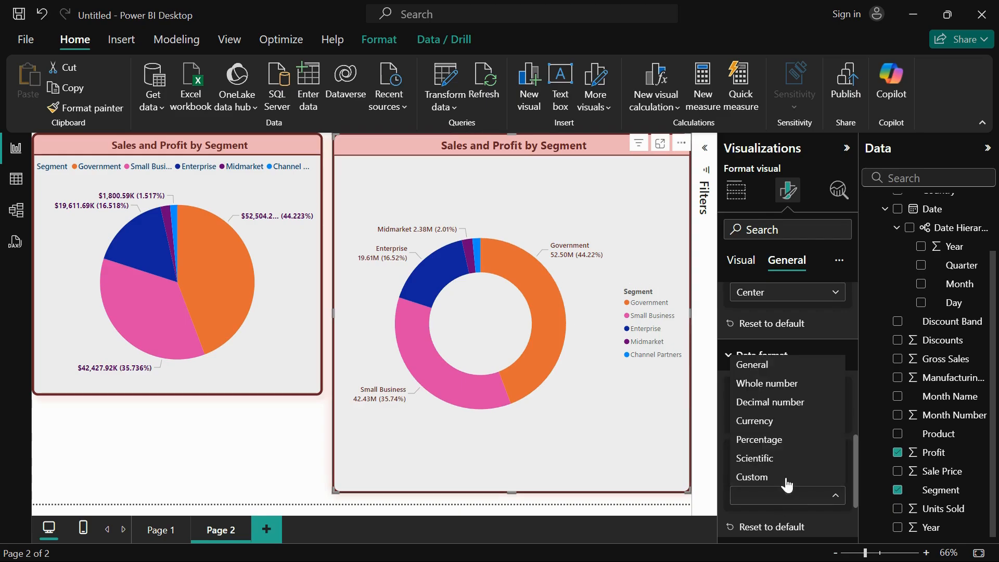
{"action": "left_click", "coordinate": [779, 426]}
{"action": "scroll", "coordinate": [779, 425], "scroll_direction": "down", "scroll_amount": 1}
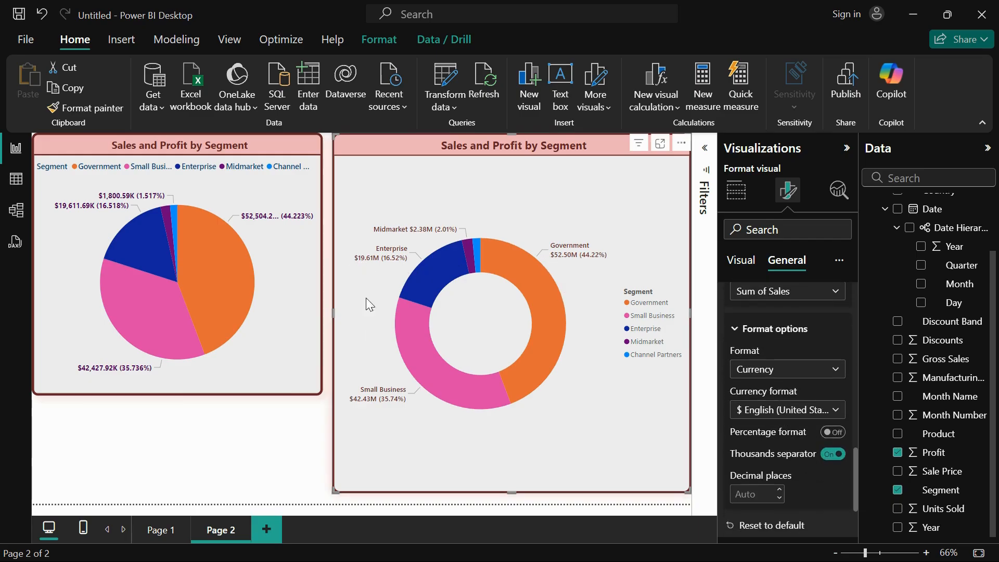
- Try the £ English (United Kingdom) currency format for Sum of Sales and return it to $ English (United States)
{"action": "left_click", "coordinate": [785, 411]}
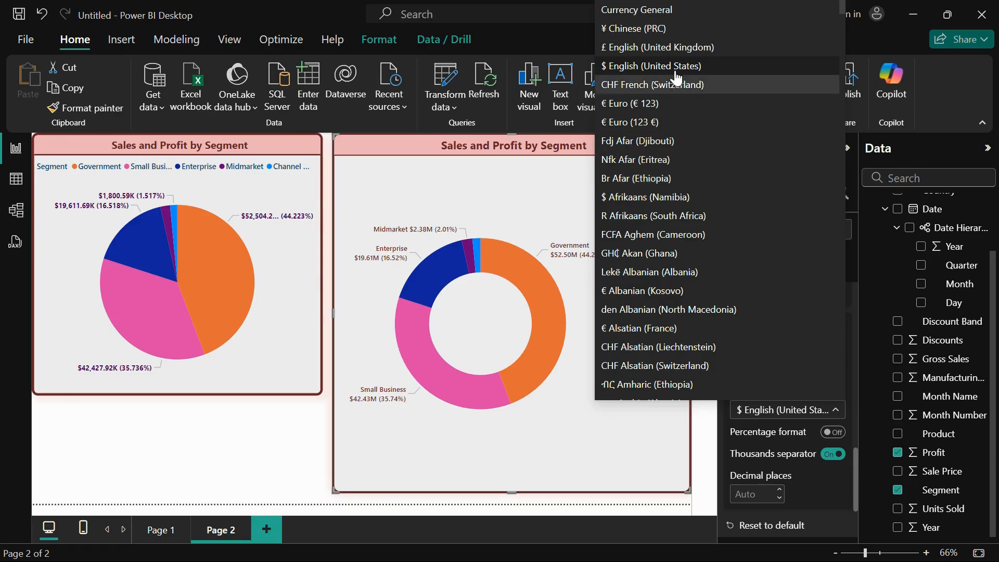
{"action": "left_click", "coordinate": [672, 48]}
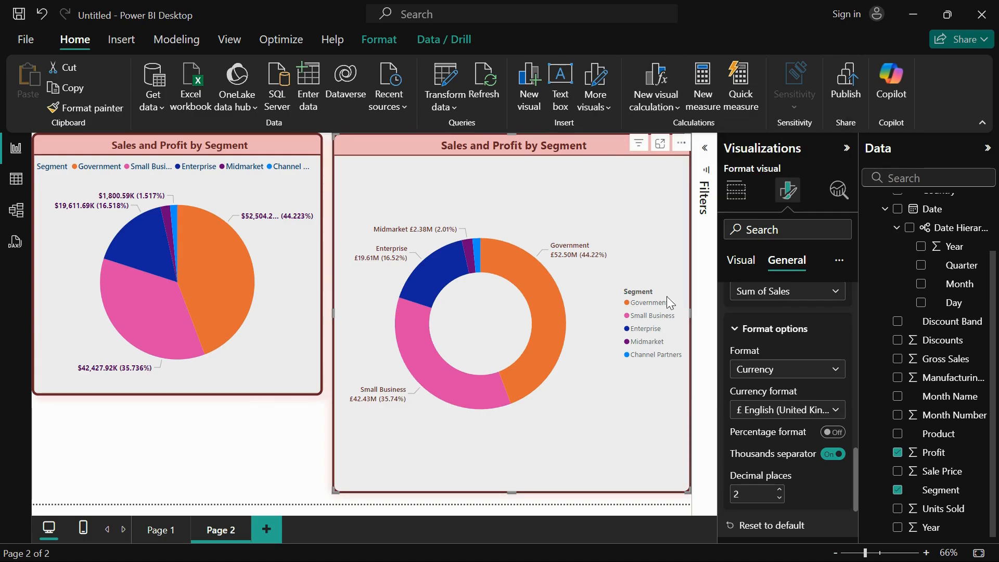
{"action": "left_click", "coordinate": [750, 411]}
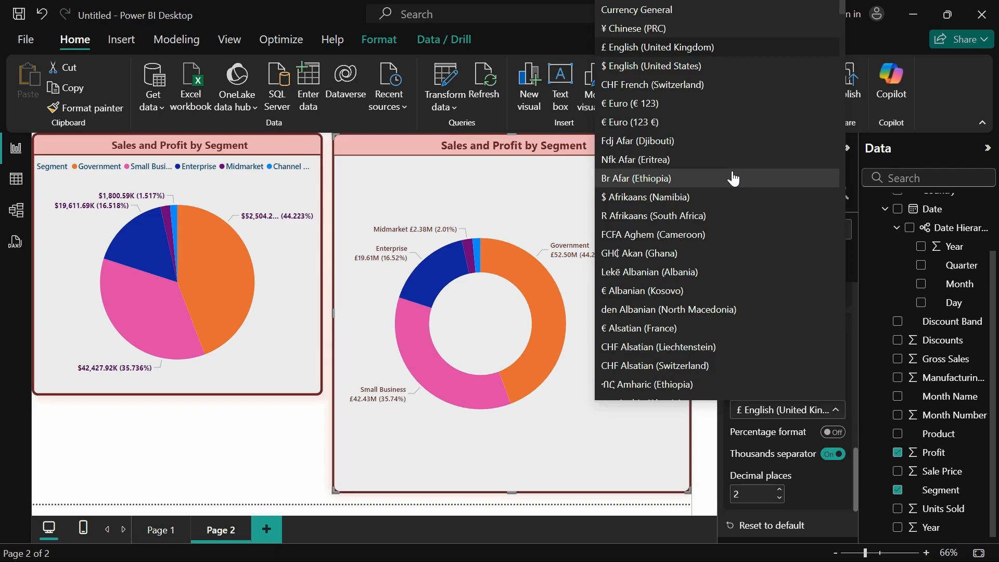
{"action": "left_click", "coordinate": [681, 59]}
{"action": "scroll", "coordinate": [789, 435], "scroll_direction": "down", "scroll_amount": 3}
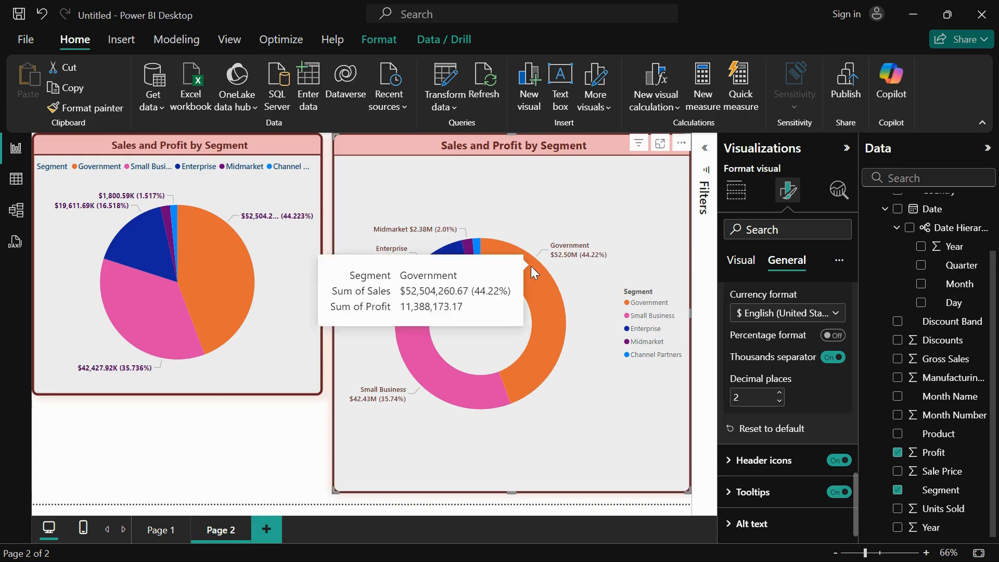
- Switch the data format settings to Sum of Profit and apply the Currency format to it
{"action": "left_click", "coordinate": [764, 472]}
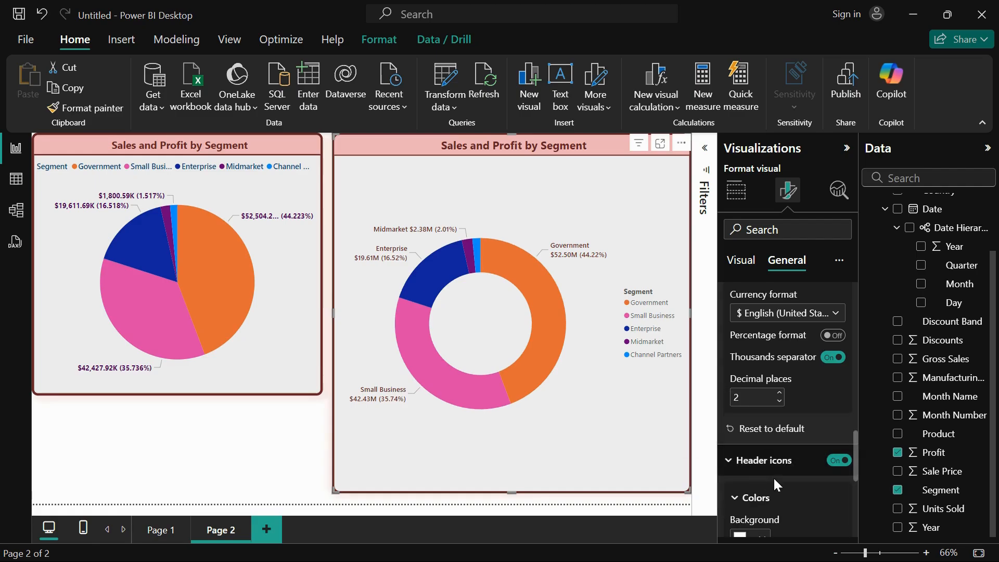
{"action": "scroll", "coordinate": [774, 477], "scroll_direction": "up", "scroll_amount": 3}
{"action": "left_click", "coordinate": [785, 357]}
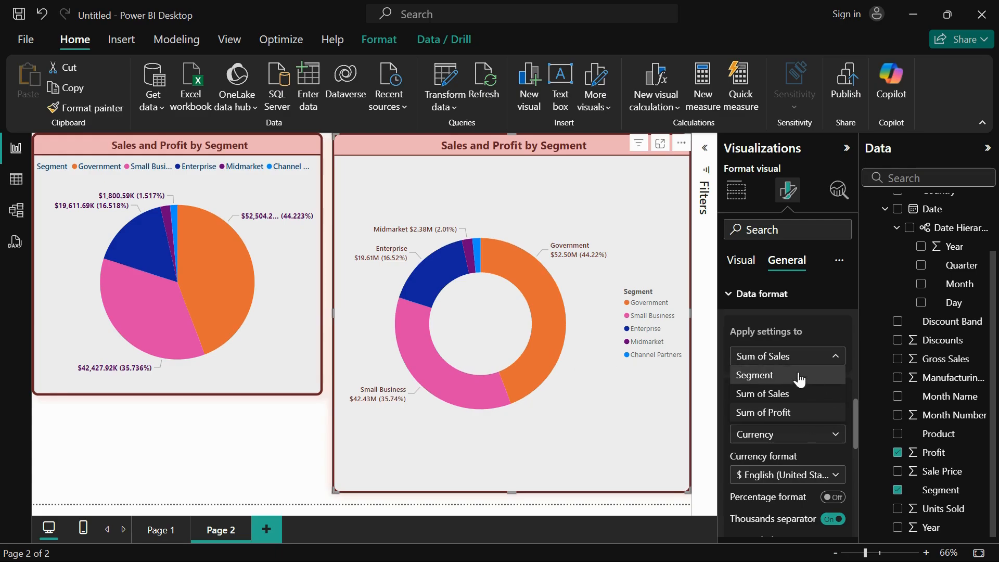
{"action": "left_click", "coordinate": [785, 356]}
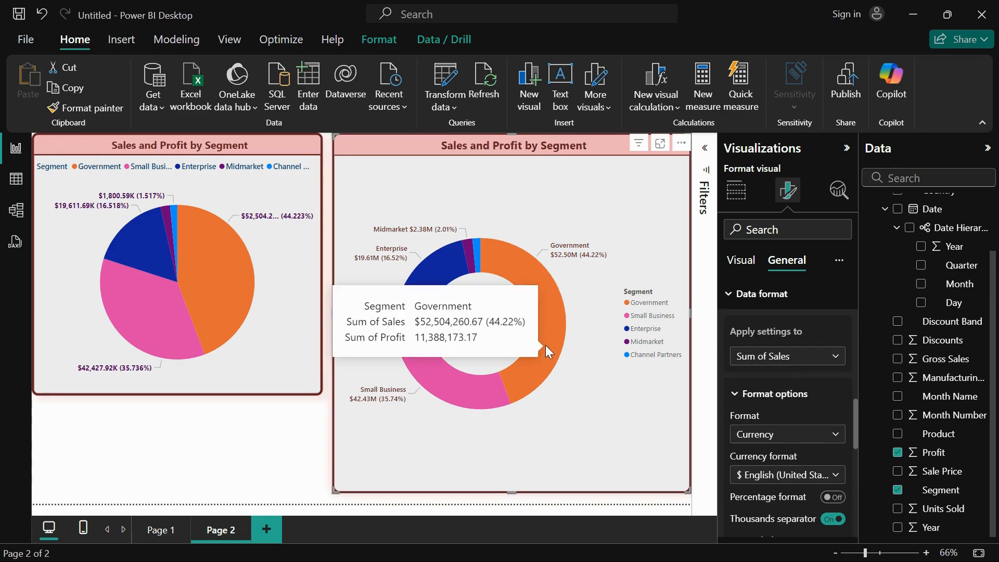
{"action": "left_click", "coordinate": [825, 357]}
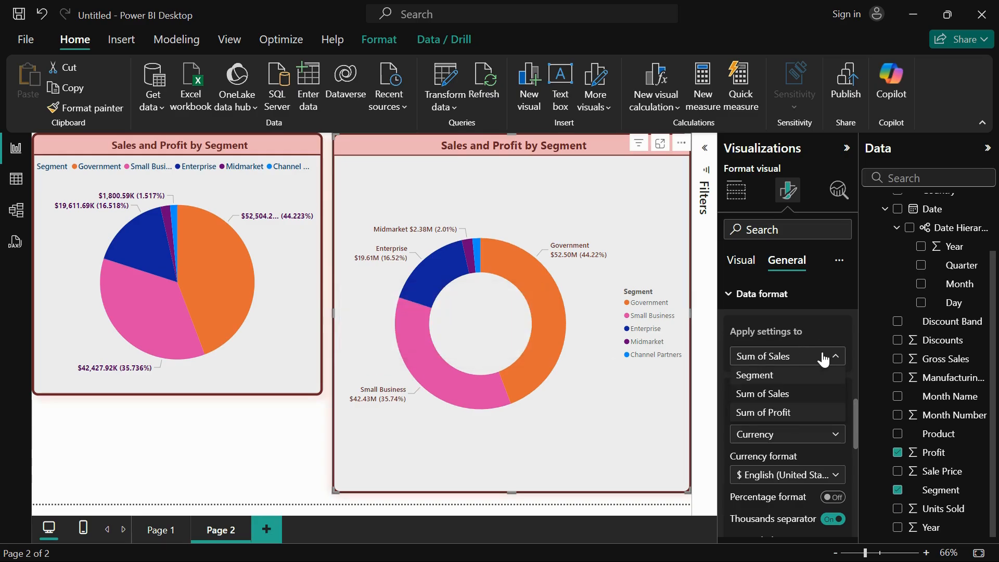
{"action": "left_click", "coordinate": [779, 413]}
{"action": "scroll", "coordinate": [791, 399], "scroll_direction": "down", "scroll_amount": 2}
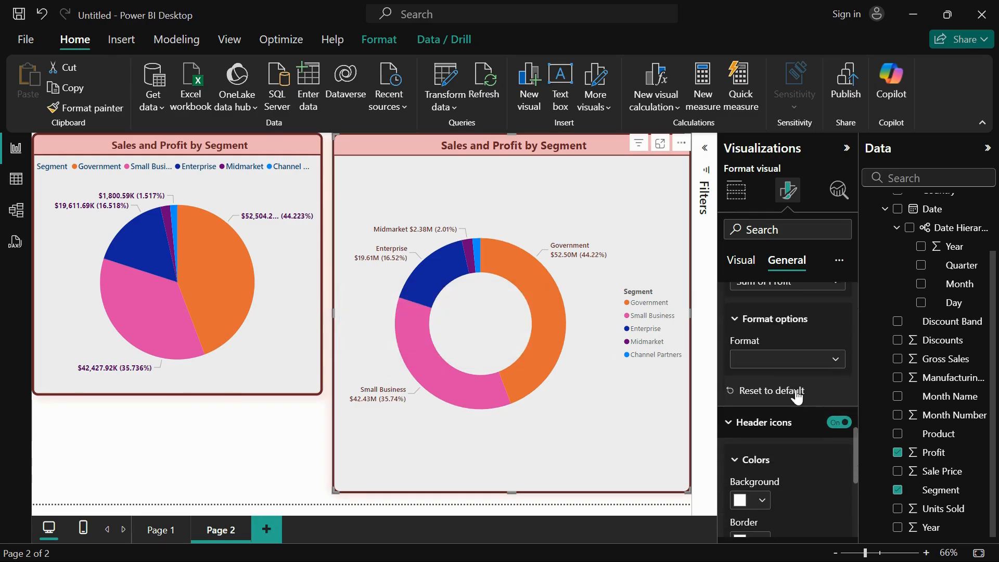
{"action": "left_click", "coordinate": [780, 360]}
{"action": "left_click", "coordinate": [755, 433]}
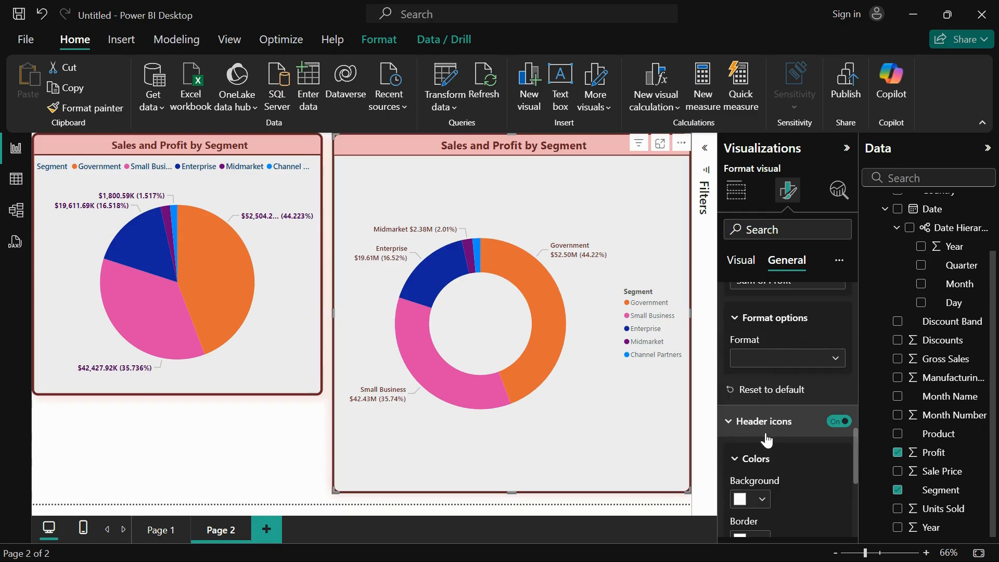
- Set the Sum of Profit currency values to 2 decimal places and check them in the Government slice's tooltip
{"action": "mouse_move", "coordinate": [543, 298]}
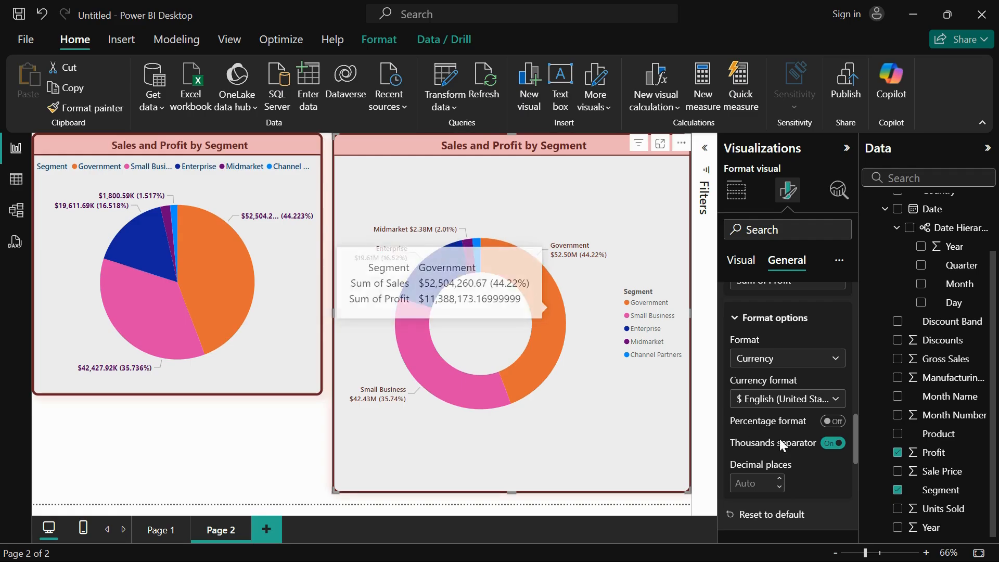
{"action": "left_click", "coordinate": [779, 479]}
{"action": "left_click", "coordinate": [780, 480]}
{"action": "left_click", "coordinate": [779, 480]}
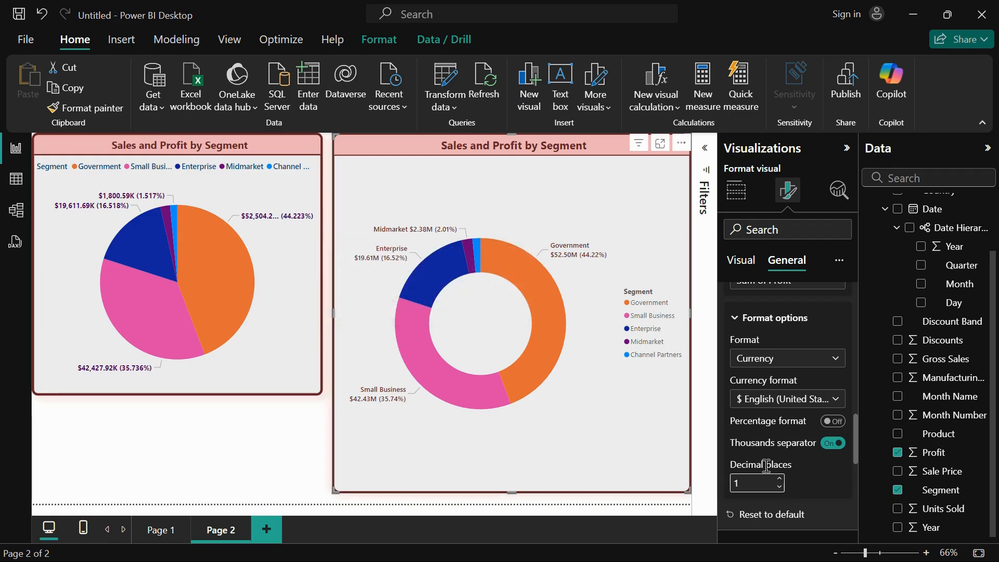
{"action": "mouse_move", "coordinate": [551, 318]}
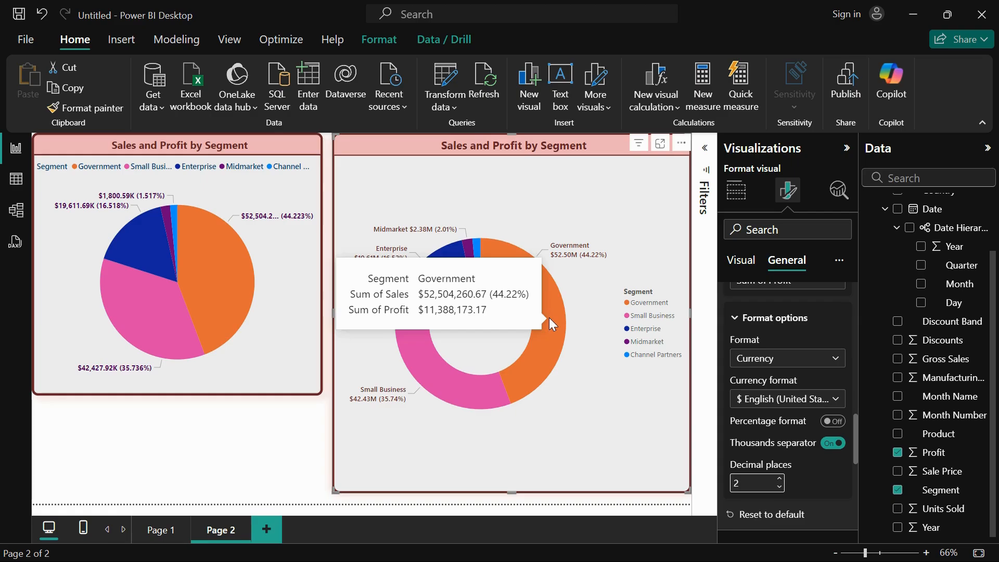
- Move the donut chart slightly down the page and try its header icons turned off, restoring them to on
{"action": "scroll", "coordinate": [805, 492], "scroll_direction": "down", "scroll_amount": 3}
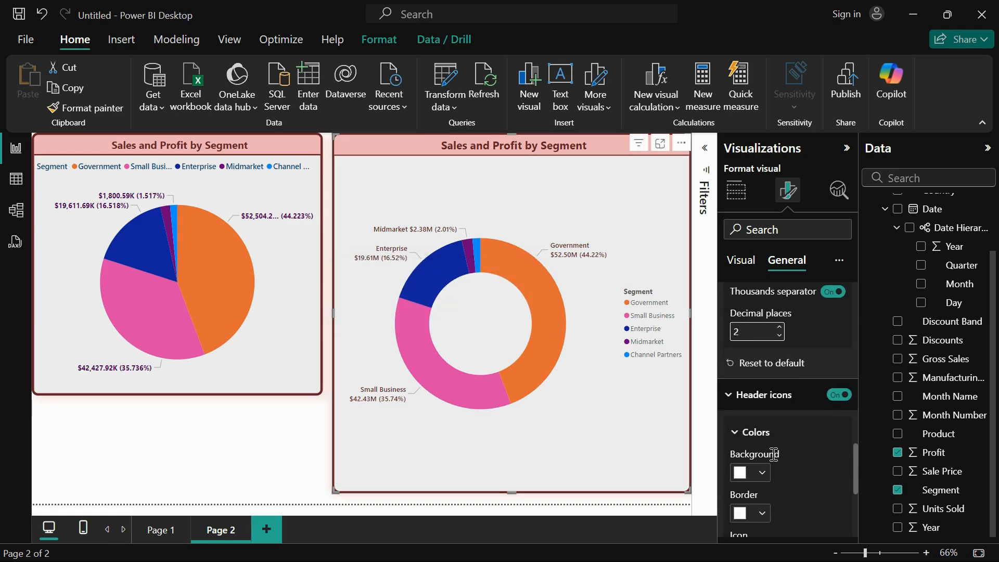
{"action": "scroll", "coordinate": [774, 454], "scroll_direction": "down", "scroll_amount": 2}
{"action": "left_click_drag", "start_coordinate": [539, 142], "coordinate": [541, 166]}
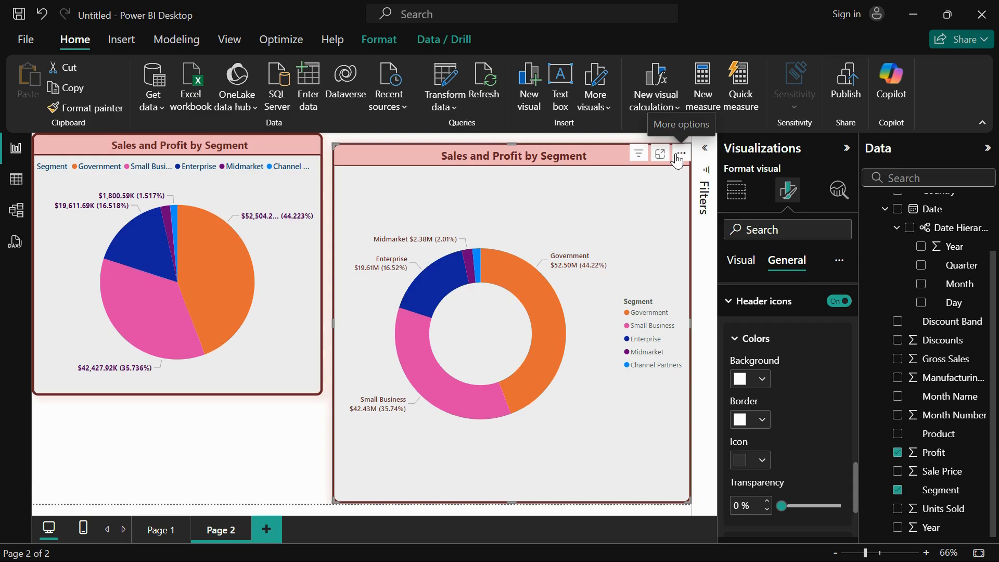
{"action": "left_click", "coordinate": [846, 303]}
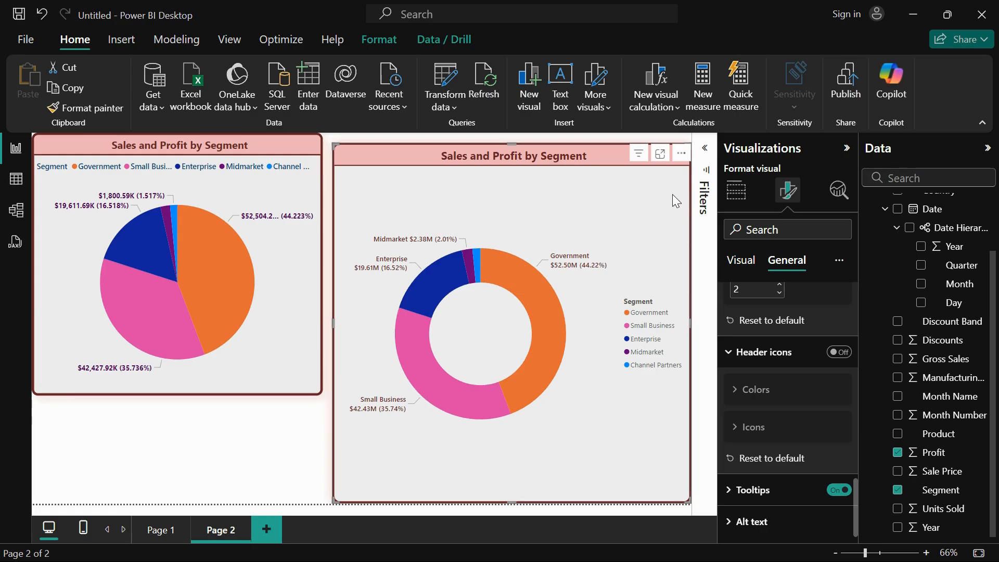
{"action": "left_click", "coordinate": [844, 356]}
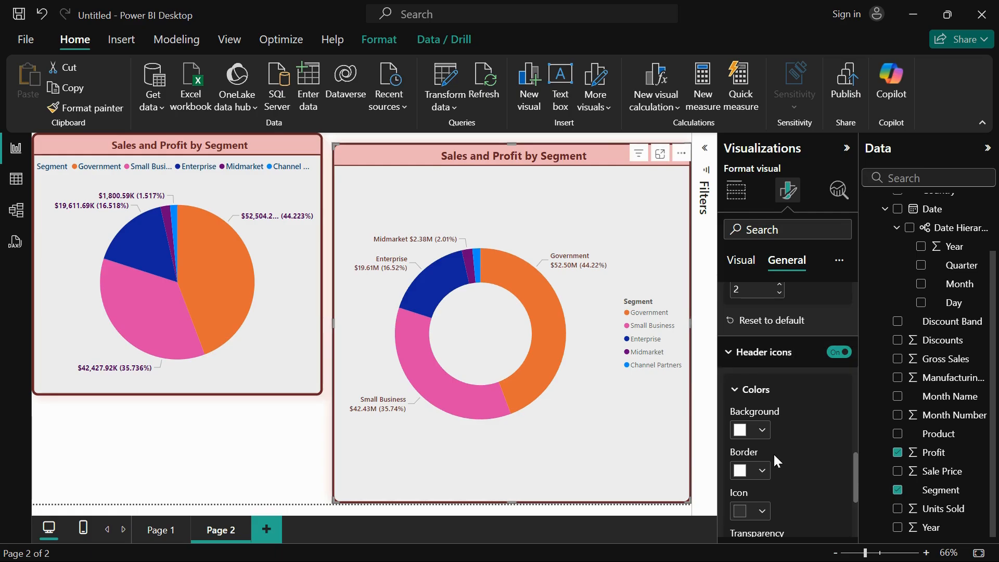
- Color the donut chart's header icons with a light red background, dark red border and dark red icons
{"action": "scroll", "coordinate": [775, 456], "scroll_direction": "down", "scroll_amount": 1}
{"action": "left_click", "coordinate": [760, 368]}
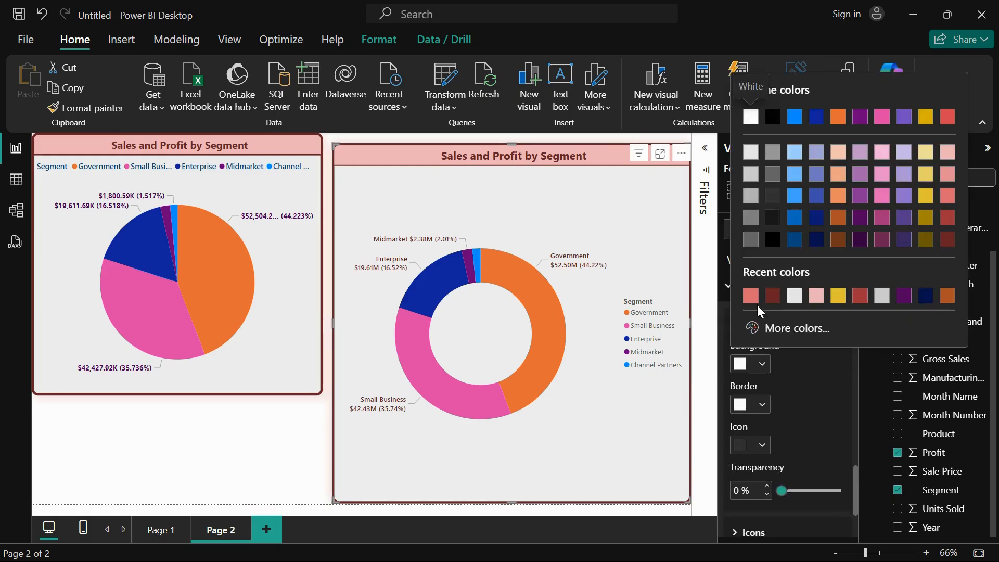
{"action": "left_click", "coordinate": [946, 153]}
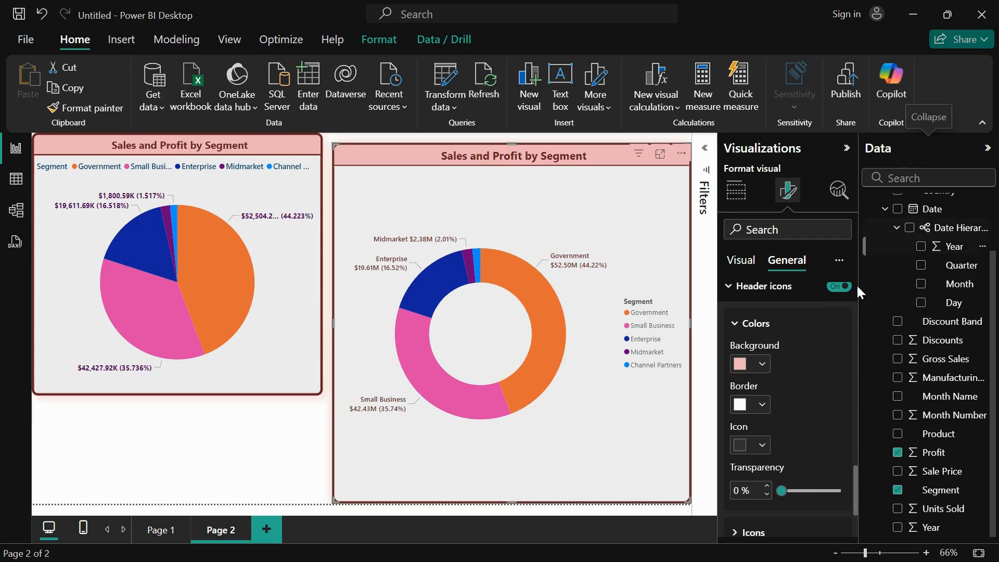
{"action": "left_click", "coordinate": [762, 407]}
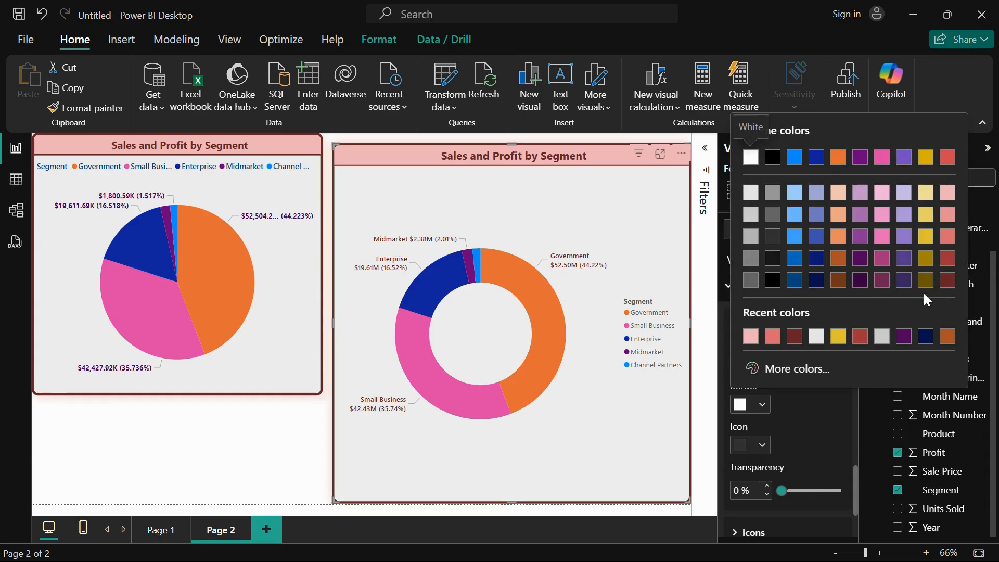
{"action": "left_click", "coordinate": [947, 281]}
{"action": "left_click", "coordinate": [761, 446]}
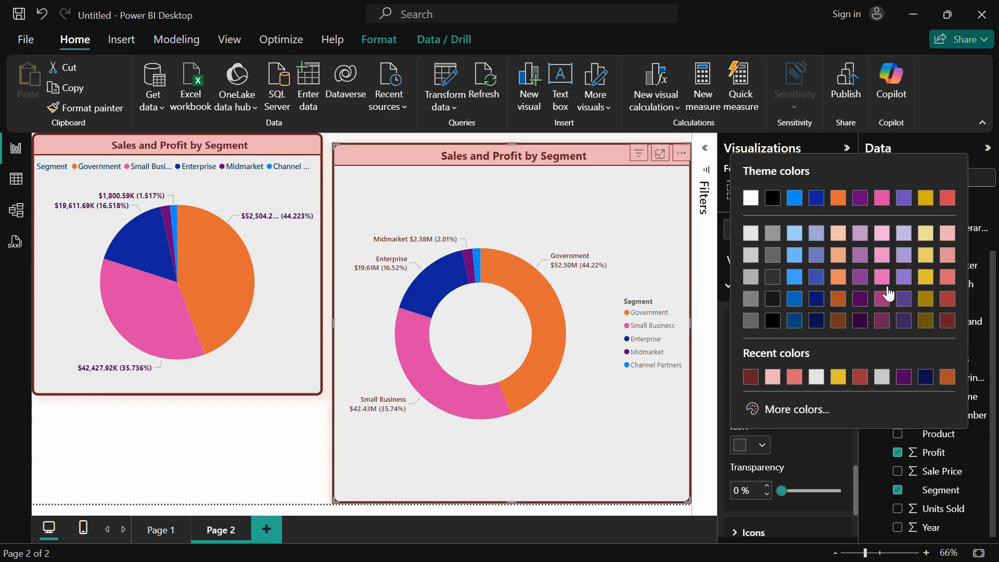
{"action": "left_click", "coordinate": [948, 320]}
- Review the individual icon options available in the donut chart's header icon settings
{"action": "scroll", "coordinate": [818, 354], "scroll_direction": "down", "scroll_amount": 2}
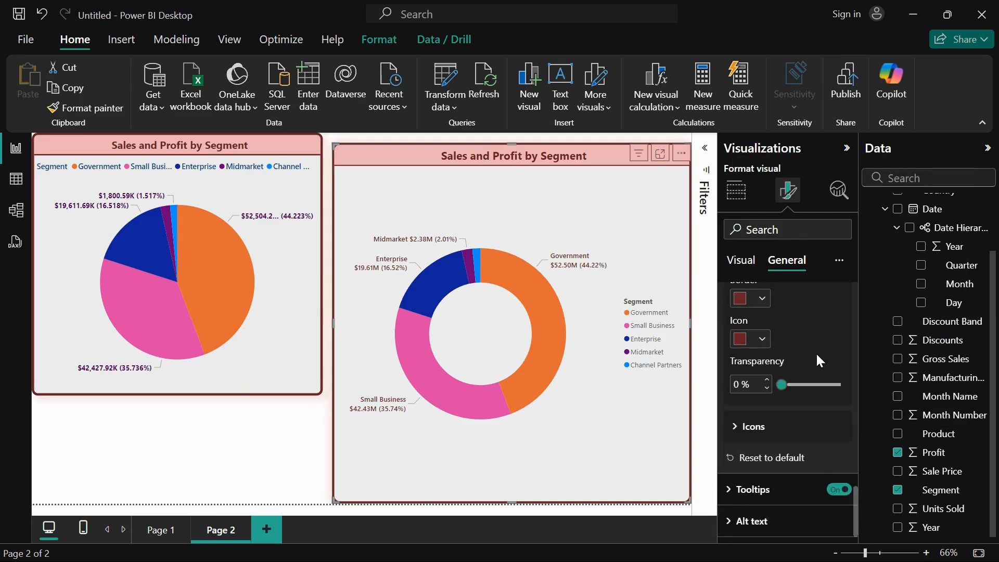
{"action": "left_click", "coordinate": [752, 427]}
{"action": "scroll", "coordinate": [793, 423], "scroll_direction": "down", "scroll_amount": 3}
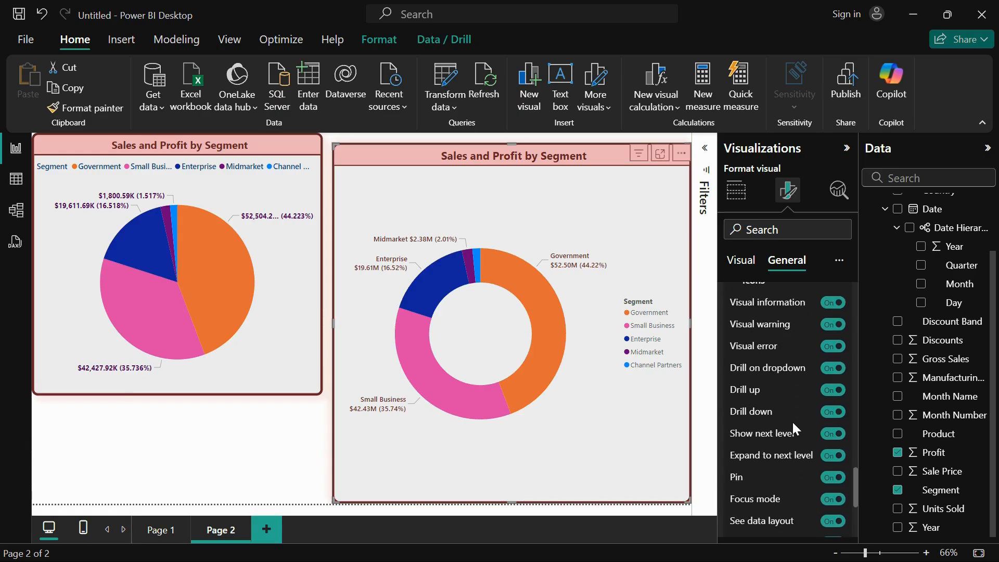
{"action": "scroll", "coordinate": [792, 421], "scroll_direction": "down", "scroll_amount": 5}
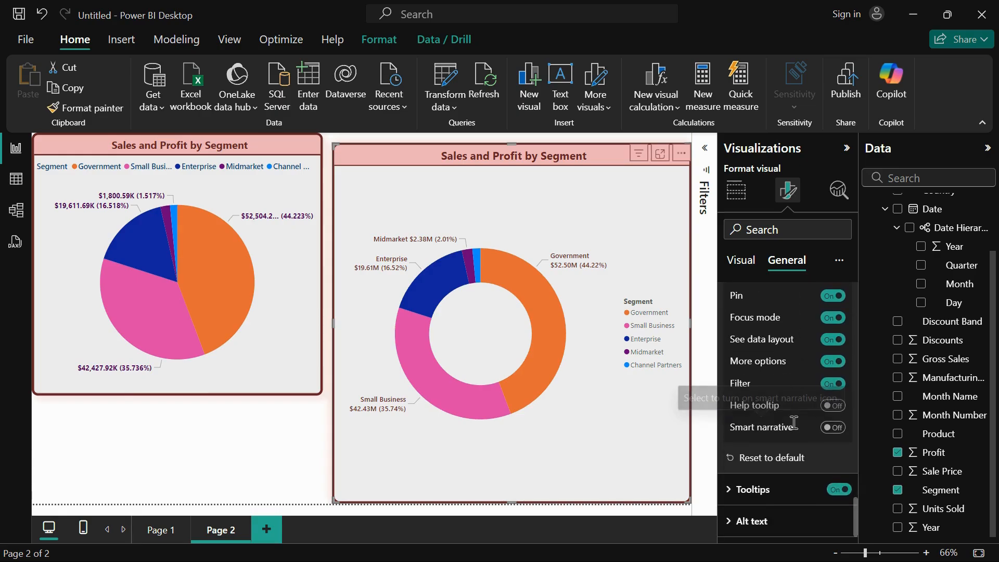
- Set the font of the donut chart's tooltip text to Segoe UI Semibold
{"action": "left_click", "coordinate": [776, 490]}
{"action": "scroll", "coordinate": [771, 497], "scroll_direction": "down", "scroll_amount": 3}
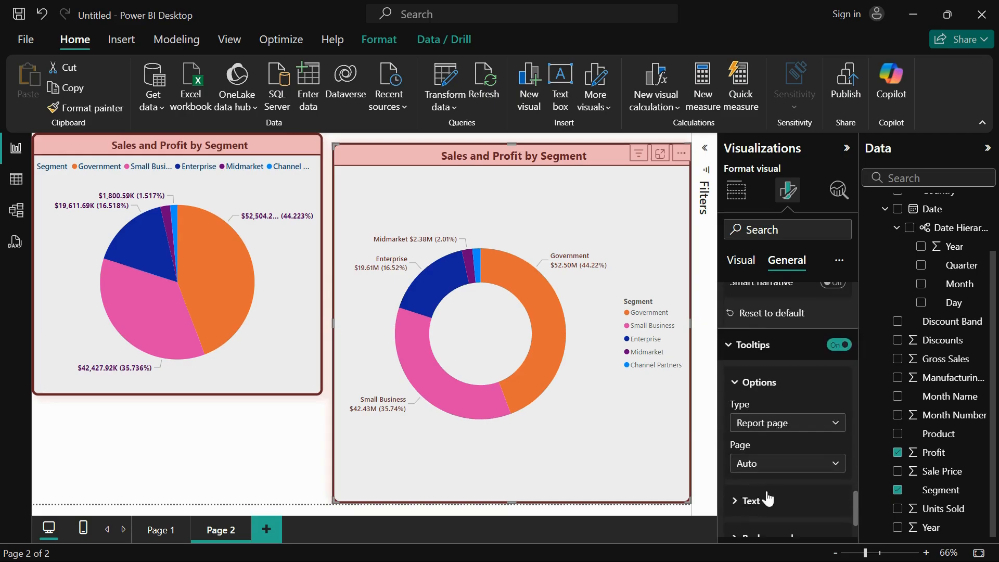
{"action": "scroll", "coordinate": [767, 499], "scroll_direction": "down", "scroll_amount": 2}
{"action": "left_click", "coordinate": [754, 431]}
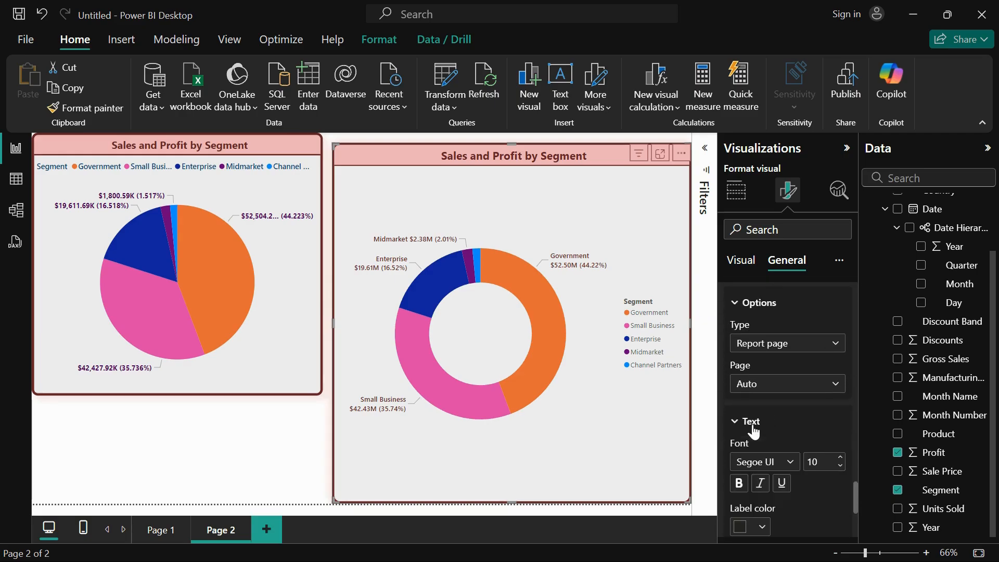
{"action": "scroll", "coordinate": [757, 427], "scroll_direction": "down", "scroll_amount": 1}
{"action": "mouse_move", "coordinate": [540, 373]}
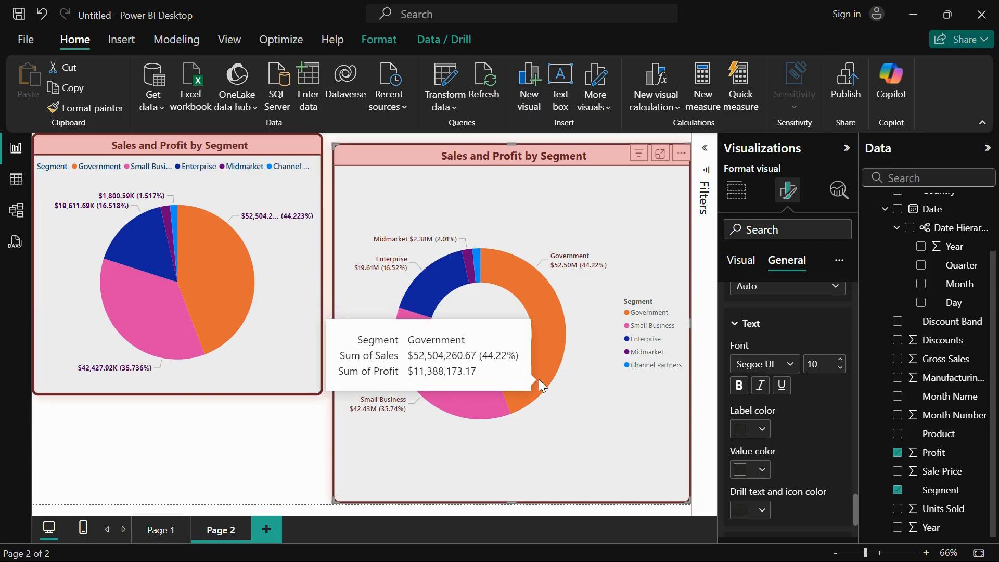
{"action": "left_click", "coordinate": [783, 366]}
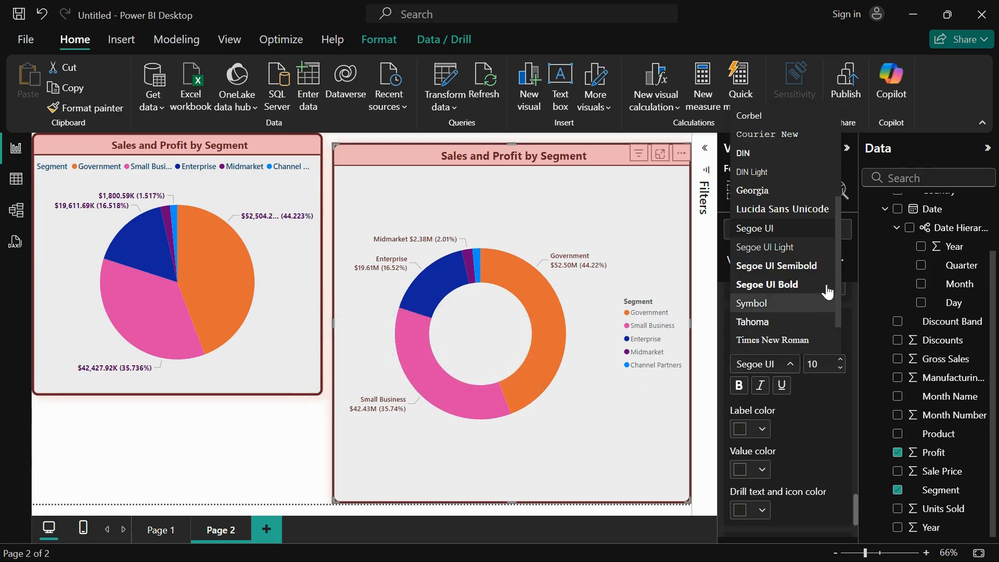
{"action": "left_click", "coordinate": [750, 265]}
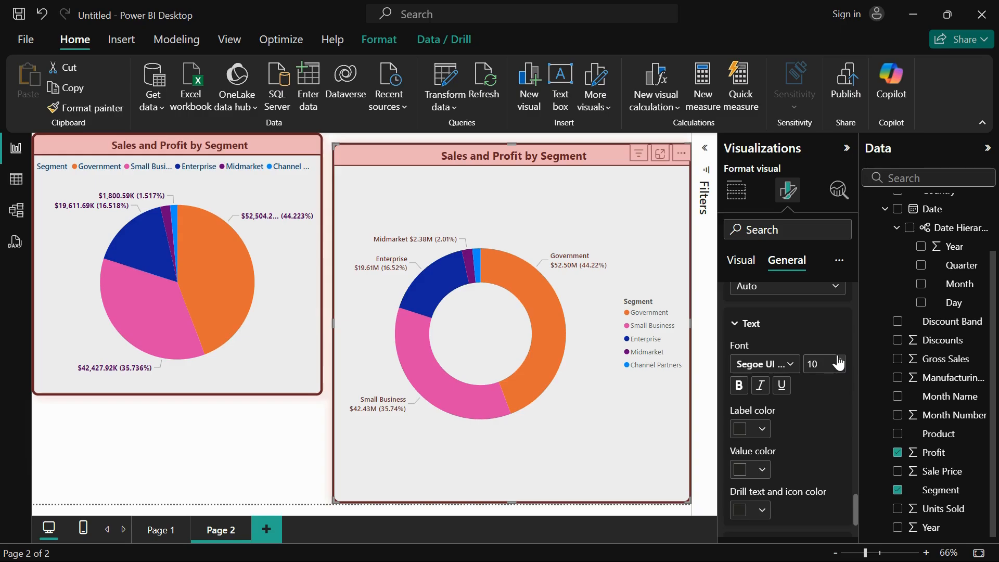
- Set the donut chart's tooltip text to size 11 with dark red labels and medium red values
{"action": "left_click", "coordinate": [841, 360]}
{"action": "left_click", "coordinate": [764, 432]}
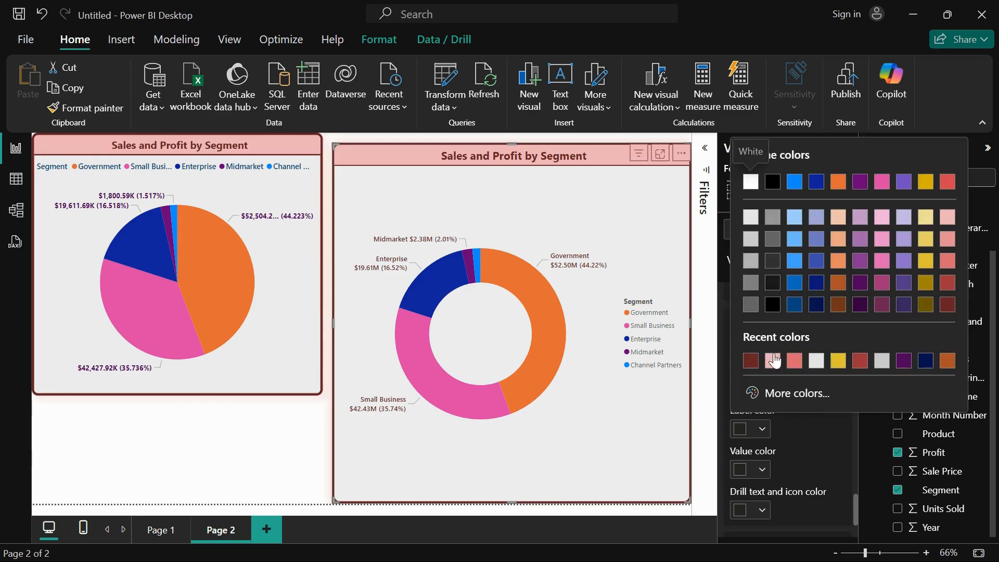
{"action": "left_click", "coordinate": [754, 363]}
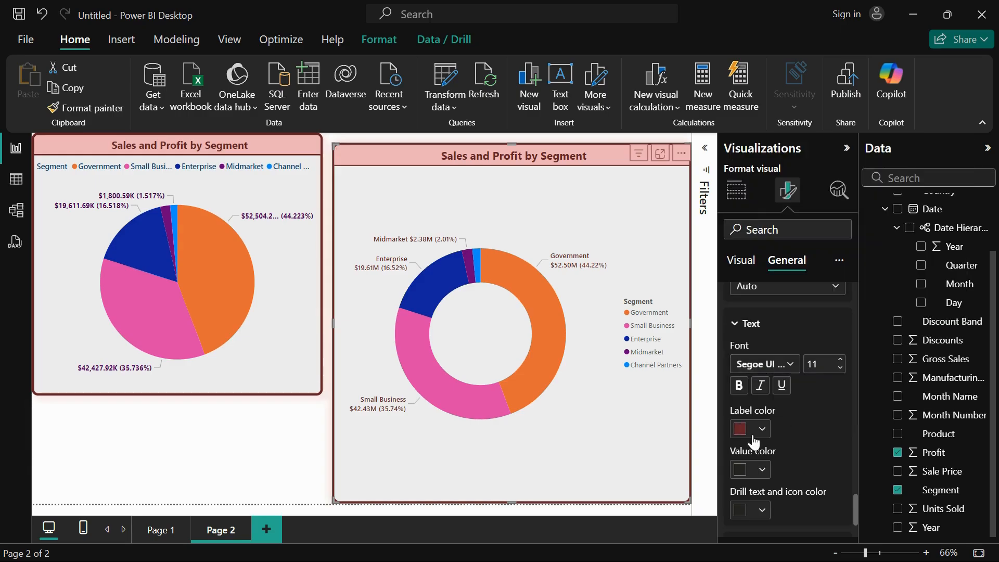
{"action": "left_click", "coordinate": [763, 469]}
{"action": "left_click", "coordinate": [945, 332]}
- Set the donut chart's tooltip background to light gray and check the tooltip on a slice
{"action": "scroll", "coordinate": [812, 460], "scroll_direction": "down", "scroll_amount": 3}
{"action": "left_click", "coordinate": [780, 460]}
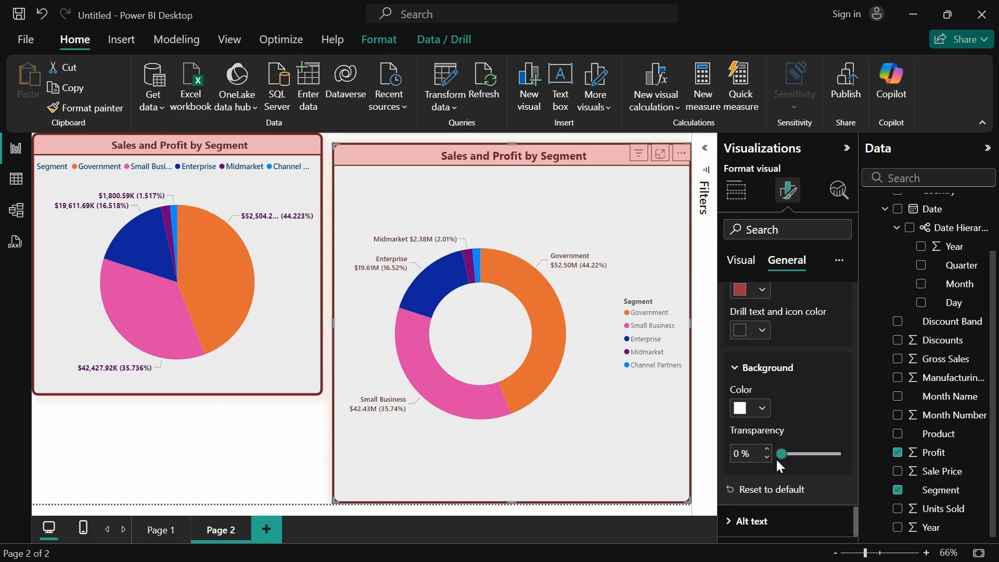
{"action": "left_click", "coordinate": [763, 411]}
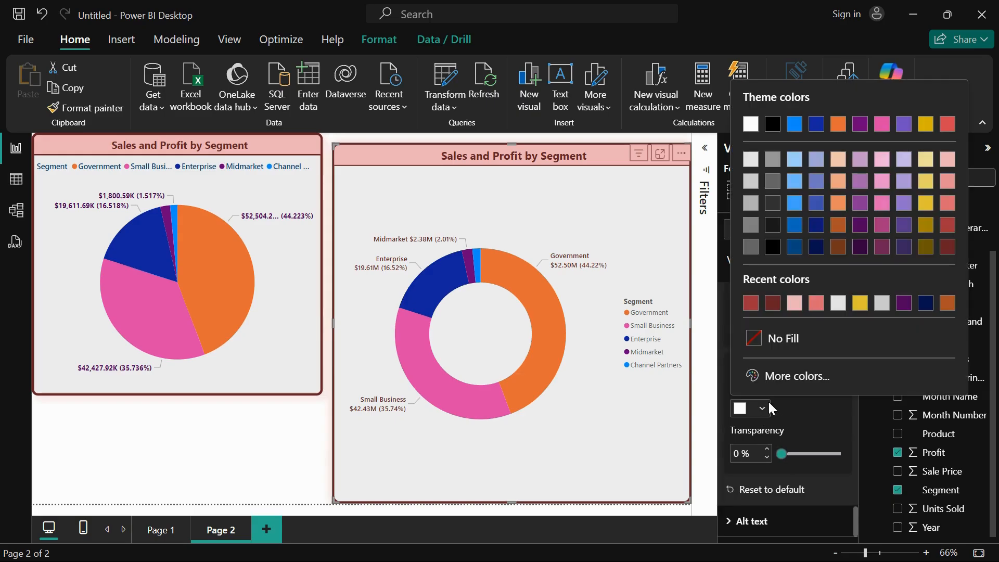
{"action": "left_click", "coordinate": [756, 160]}
{"action": "mouse_move", "coordinate": [544, 295]}
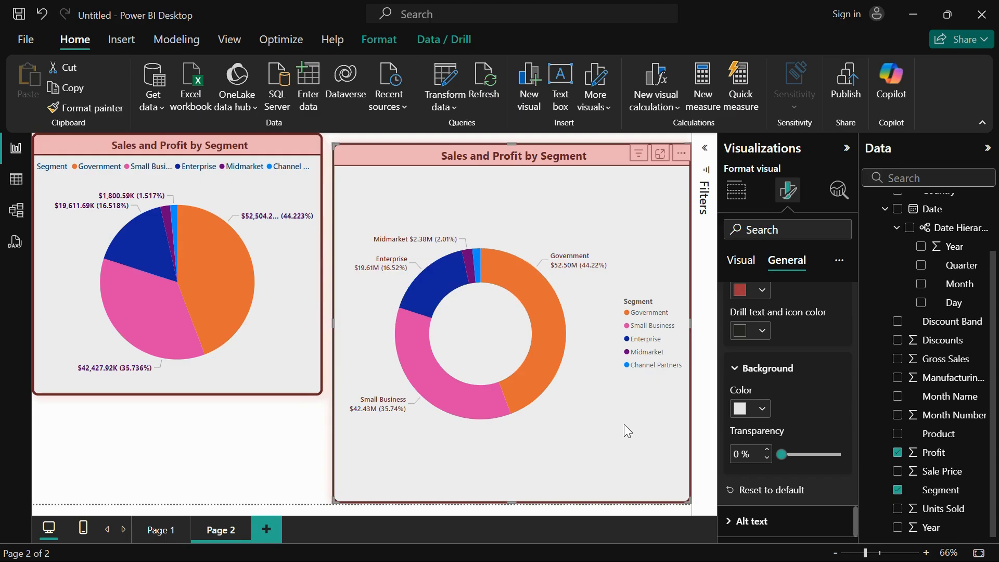
- Look through the donut chart's general settings and its legend, slices and detail label settings for the inner radius option
{"action": "scroll", "coordinate": [750, 430], "scroll_direction": "down", "scroll_amount": 10}
{"action": "scroll", "coordinate": [749, 430], "scroll_direction": "up", "scroll_amount": 5}
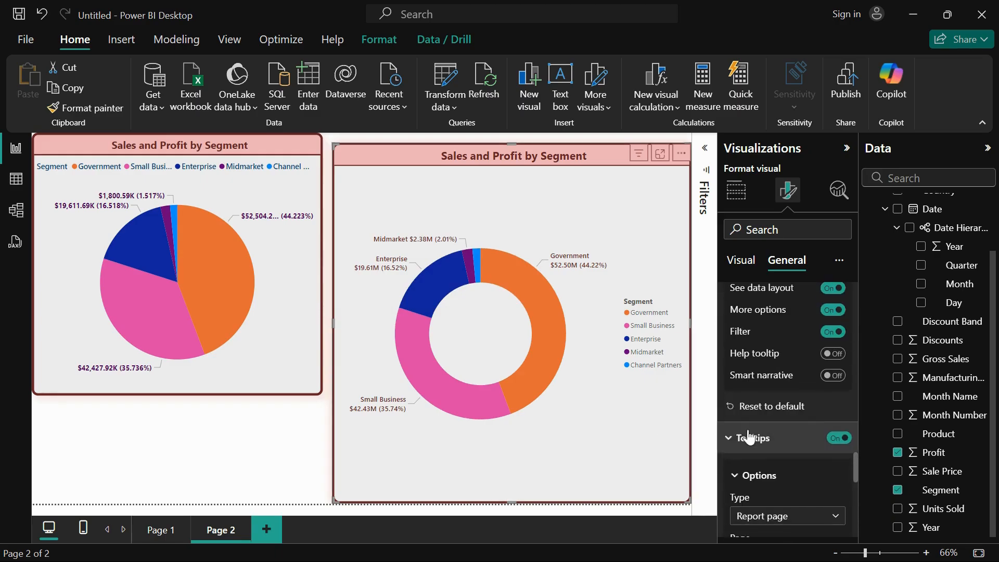
{"action": "scroll", "coordinate": [749, 430], "scroll_direction": "up", "scroll_amount": 10}
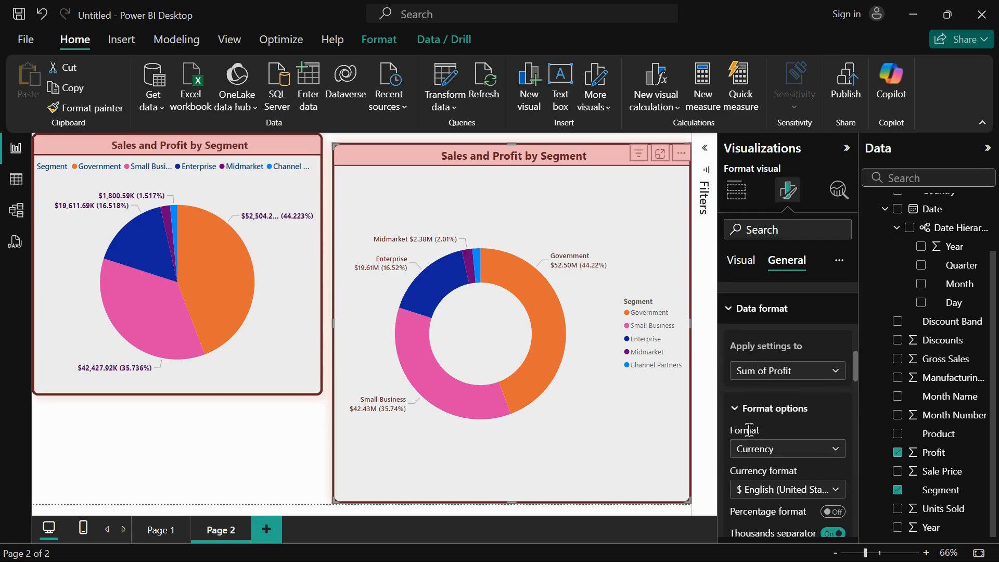
{"action": "scroll", "coordinate": [750, 437], "scroll_direction": "up", "scroll_amount": 8}
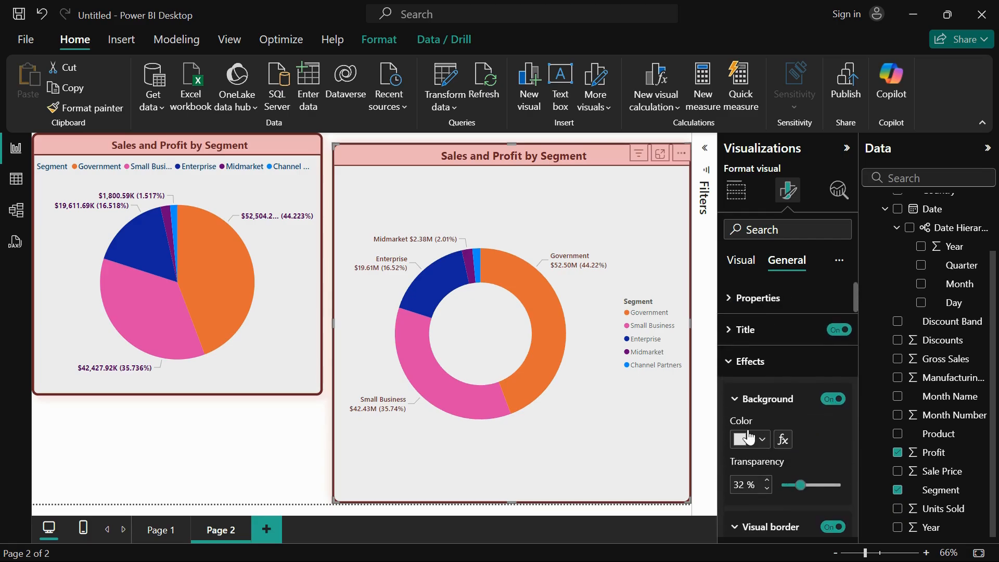
{"action": "left_click", "coordinate": [736, 260]}
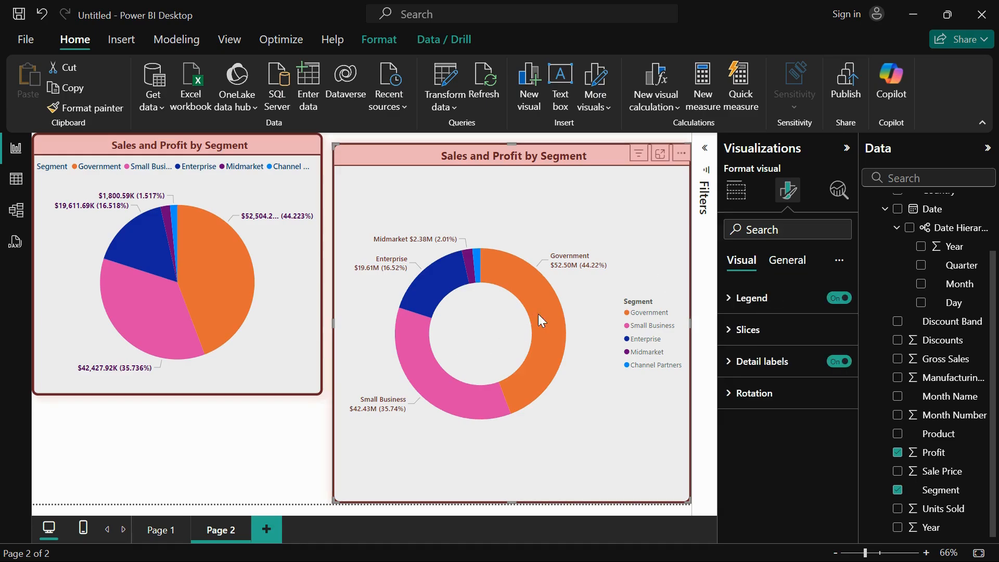
{"action": "left_click", "coordinate": [744, 364]}
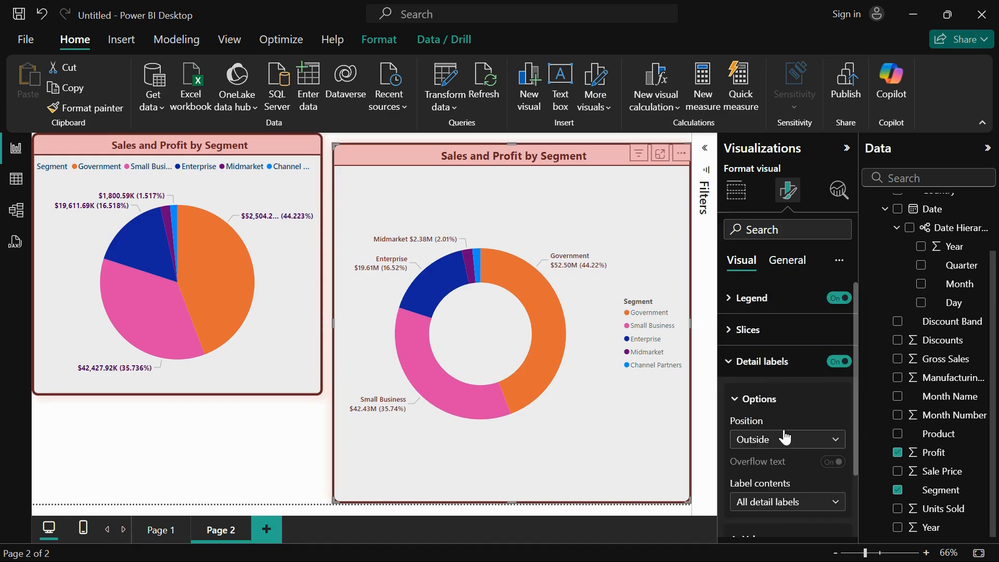
{"action": "scroll", "coordinate": [786, 437], "scroll_direction": "down", "scroll_amount": 3}
{"action": "scroll", "coordinate": [783, 437], "scroll_direction": "up", "scroll_amount": 3}
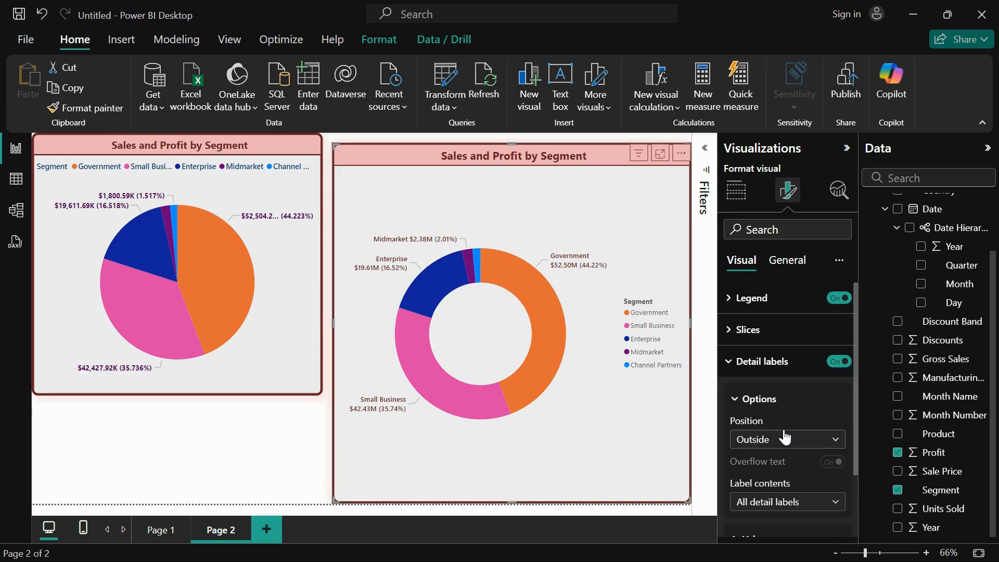
{"action": "left_click", "coordinate": [748, 312]}
{"action": "scroll", "coordinate": [760, 359], "scroll_direction": "down", "scroll_amount": 3}
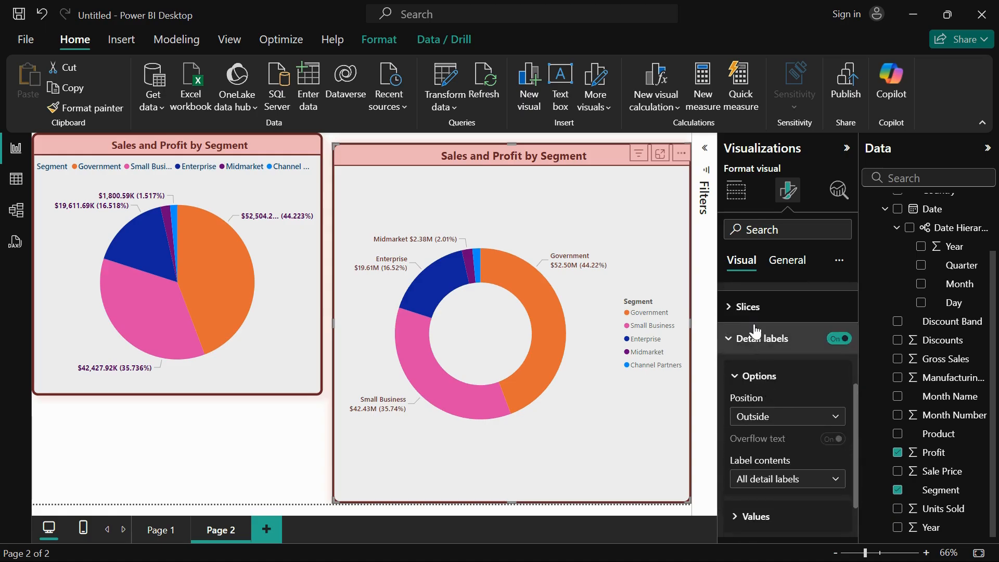
{"action": "left_click", "coordinate": [752, 308]}
{"action": "scroll", "coordinate": [762, 375], "scroll_direction": "down", "scroll_amount": 6}
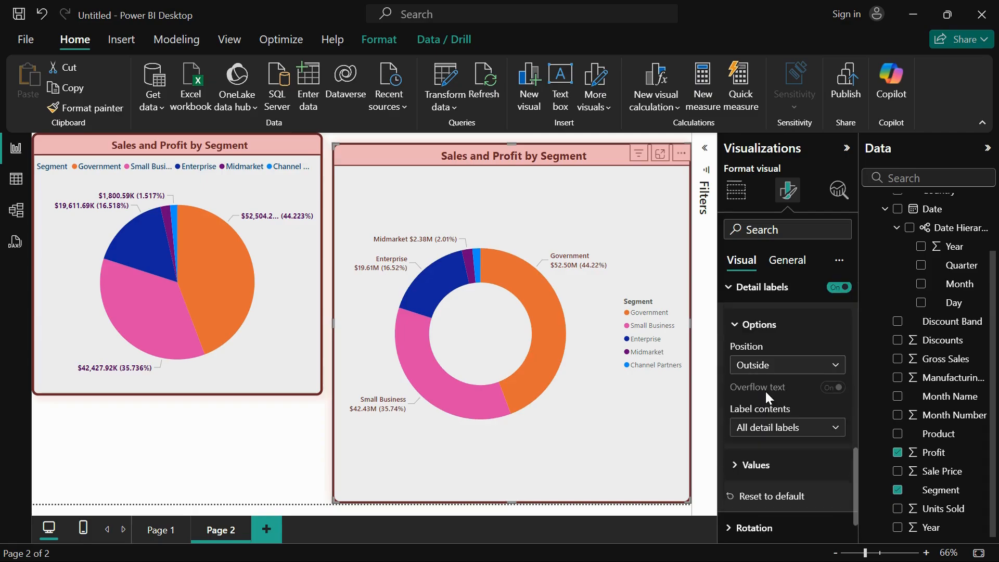
- Search the donut chart's format settings for "inner" and clear the search
{"action": "left_click", "coordinate": [771, 234]}
{"action": "type", "text": "inner"}
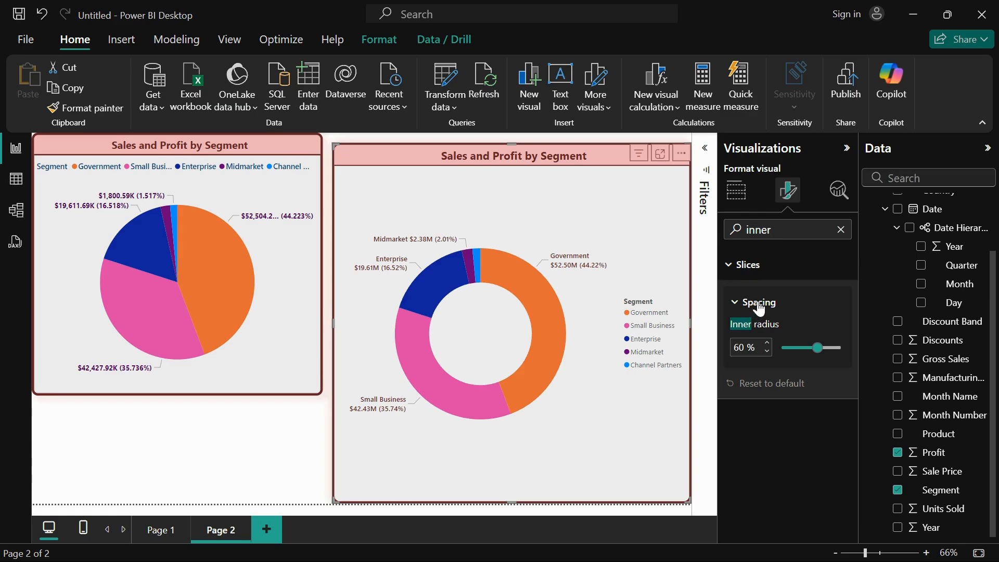
{"action": "left_click", "coordinate": [841, 229]}
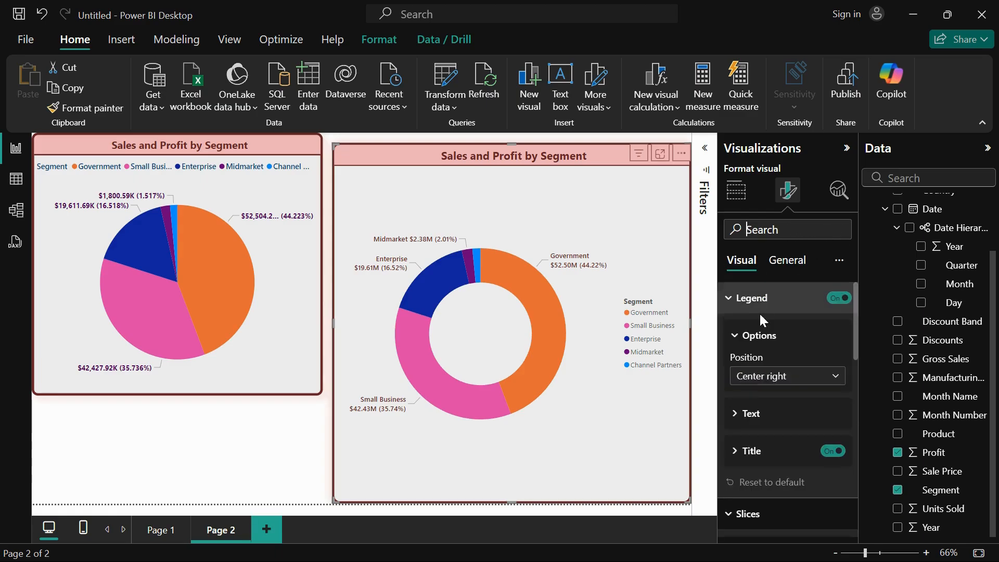
- Try slice inner radius values of 48, 28, 50 and 0 % on the donut chart, finishing at 53 %
{"action": "scroll", "coordinate": [765, 442], "scroll_direction": "down", "scroll_amount": 7}
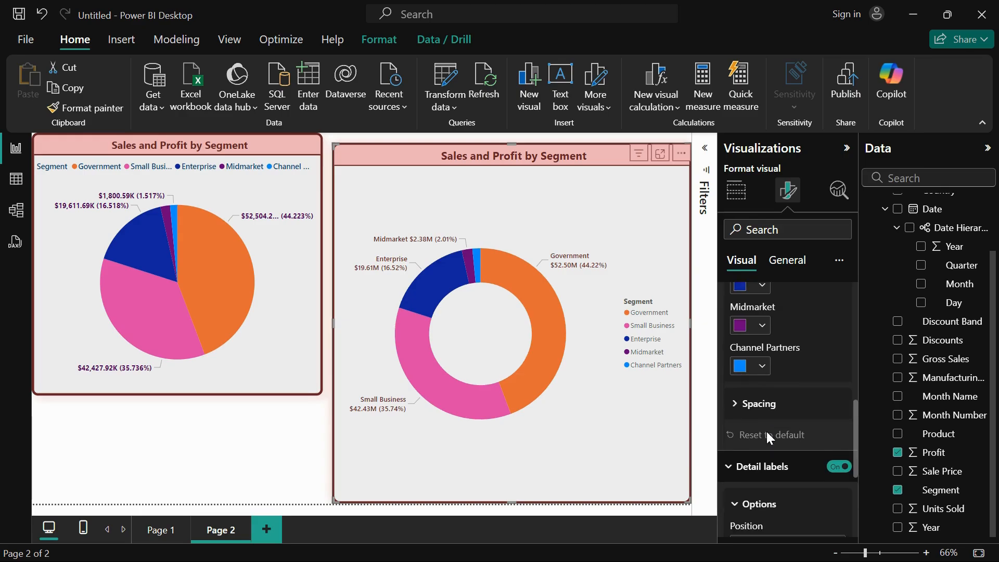
{"action": "scroll", "coordinate": [769, 437], "scroll_direction": "down", "scroll_amount": 1}
{"action": "left_click", "coordinate": [757, 390]}
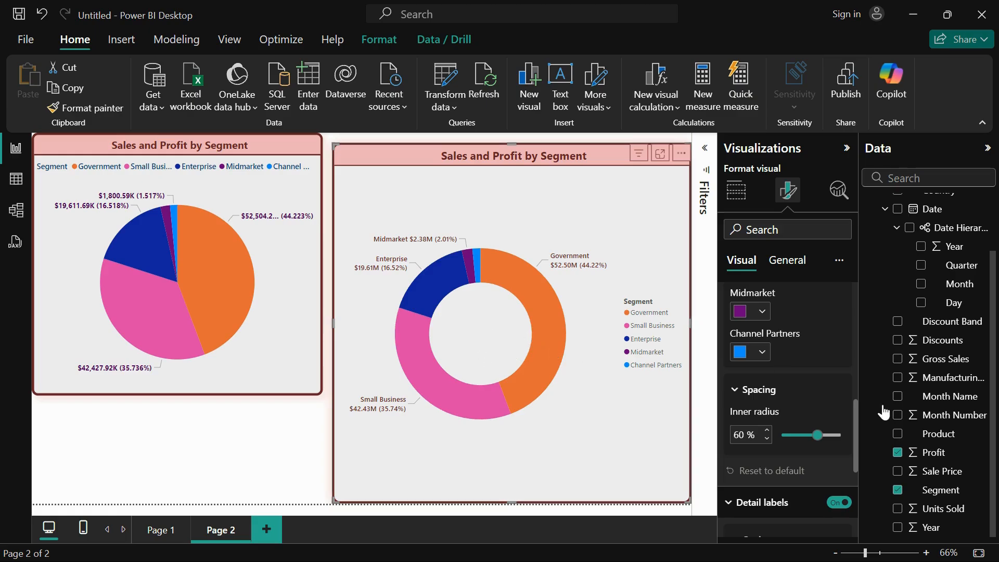
{"action": "left_click_drag", "start_coordinate": [821, 432], "coordinate": [810, 435]}
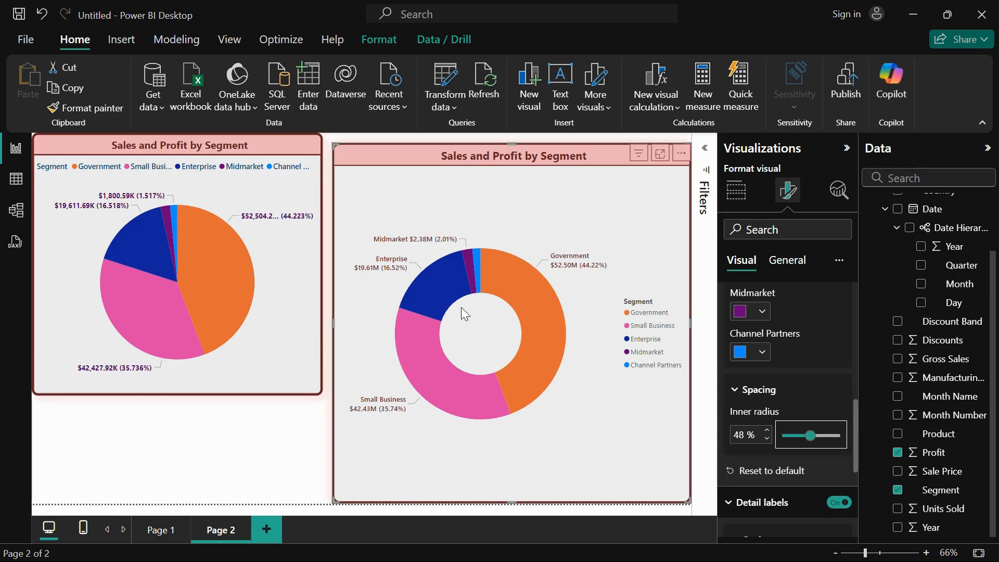
{"action": "left_click_drag", "start_coordinate": [810, 435], "coordinate": [798, 435]}
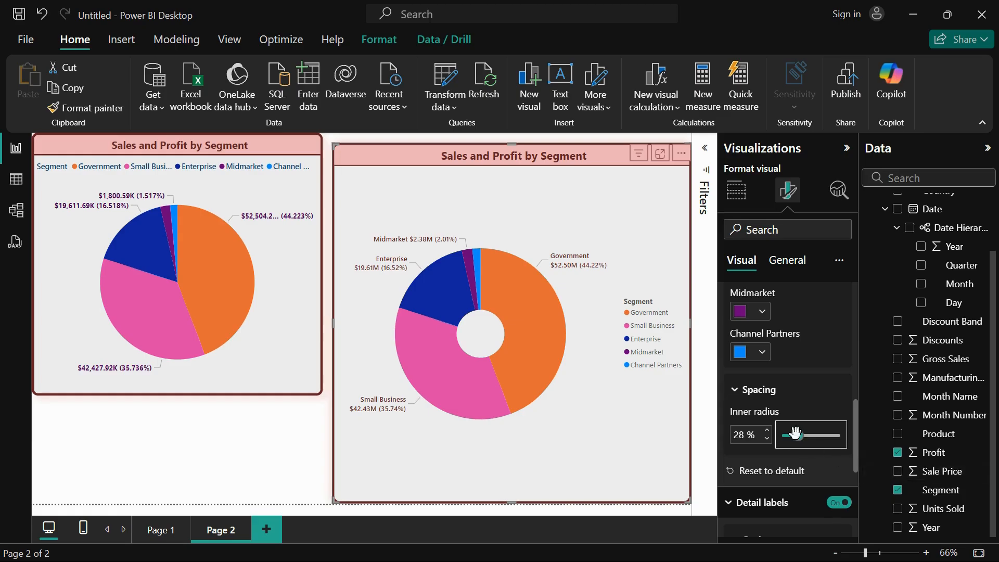
{"action": "left_click_drag", "start_coordinate": [797, 436], "coordinate": [812, 435]}
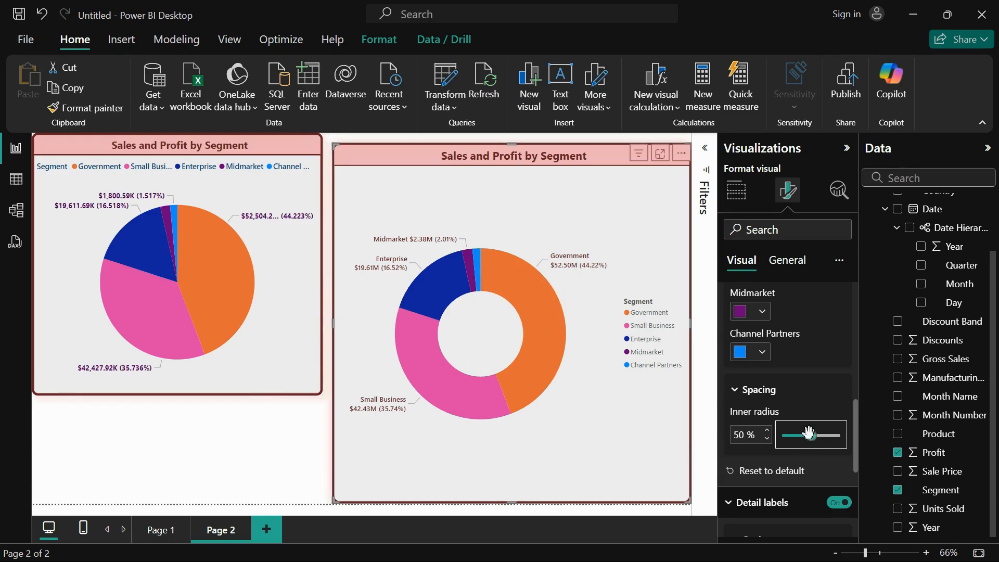
{"action": "left_click_drag", "start_coordinate": [813, 436], "coordinate": [779, 437]}
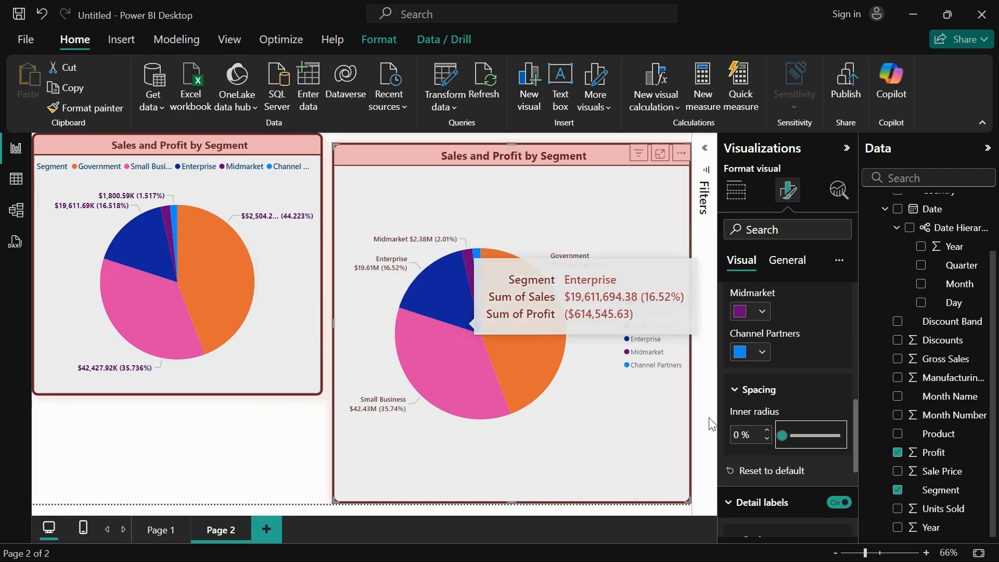
{"action": "left_click_drag", "start_coordinate": [782, 436], "coordinate": [814, 436]}
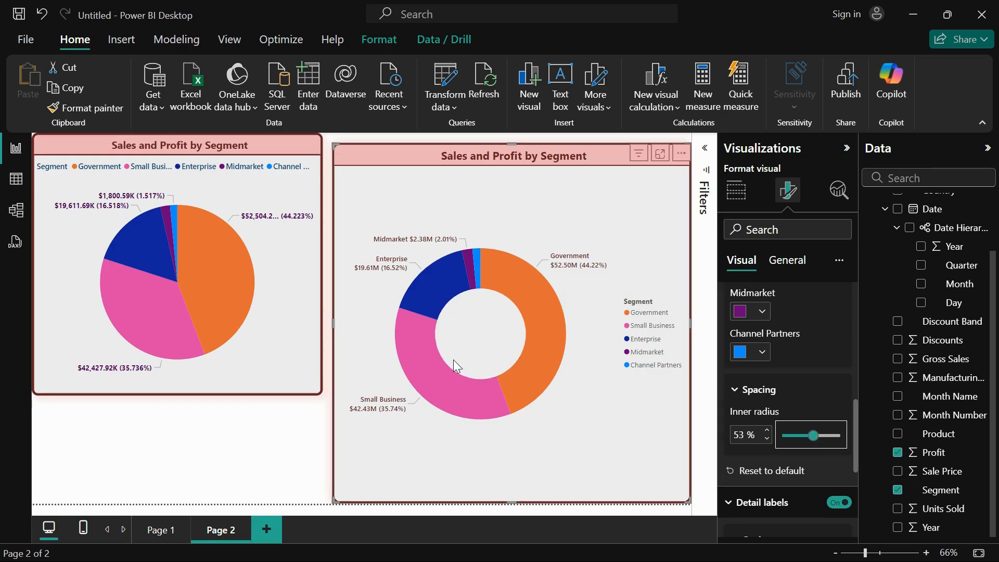